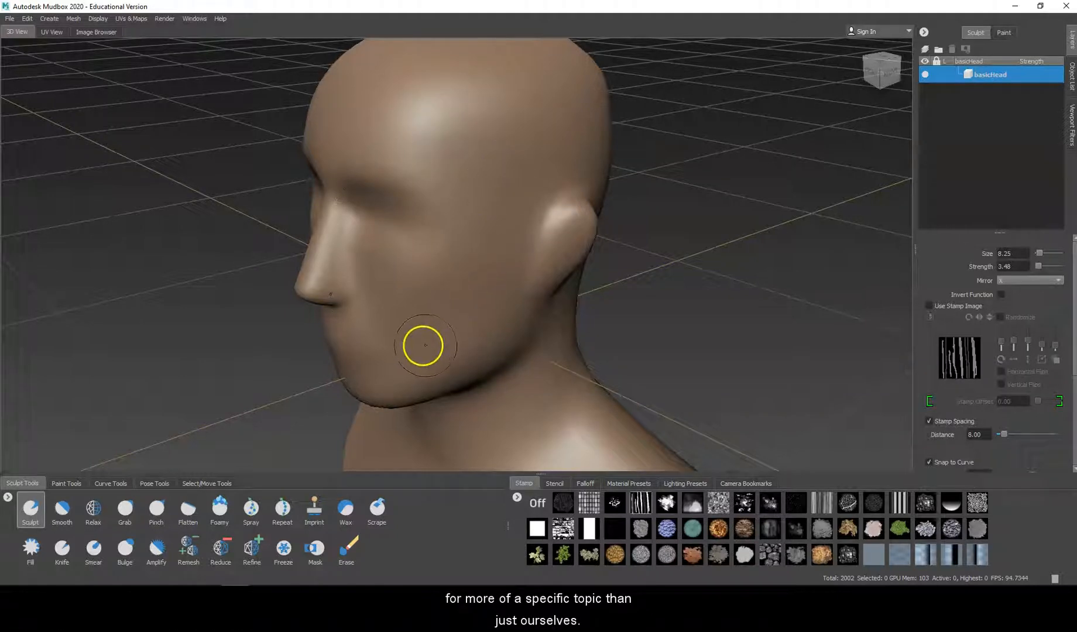
Step: Display the wireframe on the basic head and subdivide the mesh up to level 4
{"action": "mouse_move", "coordinate": [488, 249]}
{"action": "left_mouse_down", "text": "alt"}
{"action": "mouse_move", "coordinate": [531, 259]}
{"action": "mouse_move", "coordinate": [526, 266]}
{"action": "left_mouse_up", "text": "alt"}
{"action": "key", "text": "w"}
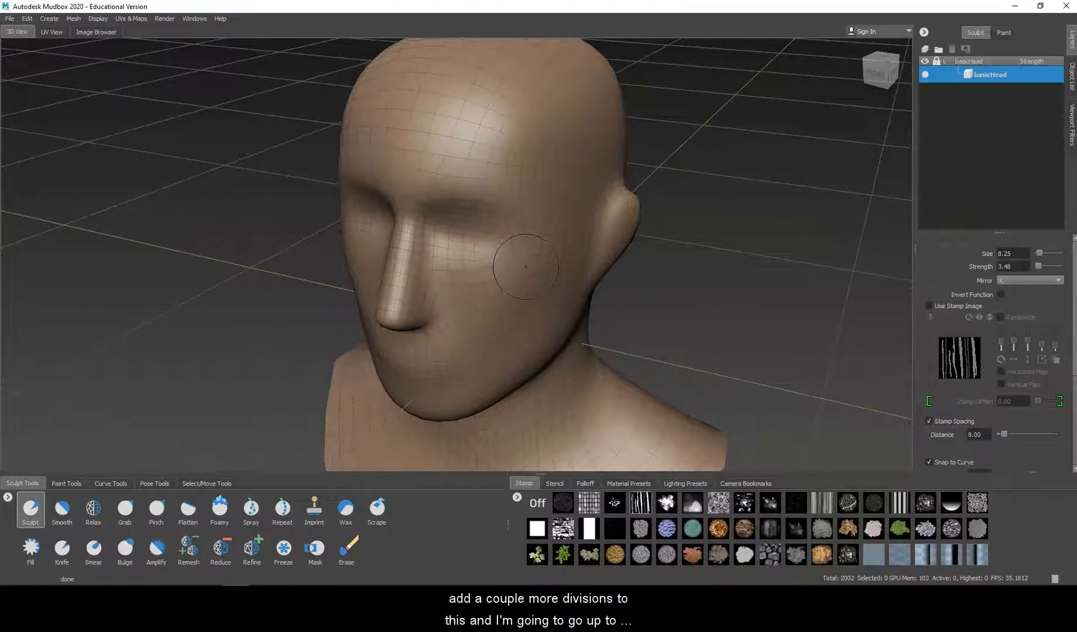
{"action": "key", "text": "shift+d"}
{"action": "key", "text": "shift+d"}
{"action": "key", "text": "shift+d"}
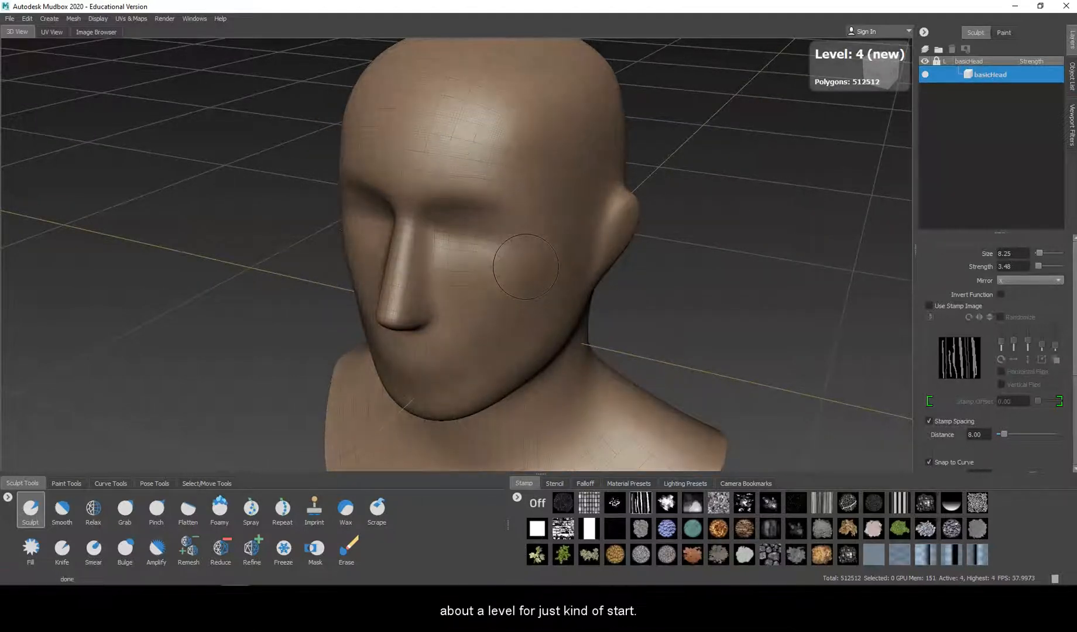
Step: Try a raised Sculpt stroke across the cheekbone toward the ear, and undo it
{"action": "mouse_move", "coordinate": [526, 266]}
{"action": "left_mouse_down", "text": "alt"}
{"action": "mouse_move", "coordinate": [514, 250]}
{"action": "mouse_move", "coordinate": [601, 233]}
{"action": "mouse_move", "coordinate": [488, 241]}
{"action": "mouse_move", "coordinate": [531, 221]}
{"action": "mouse_move", "coordinate": [594, 223]}
{"action": "left_mouse_up", "text": "alt"}
{"action": "scroll", "coordinate": [433, 248], "scroll_direction": "up", "scroll_amount": 4}
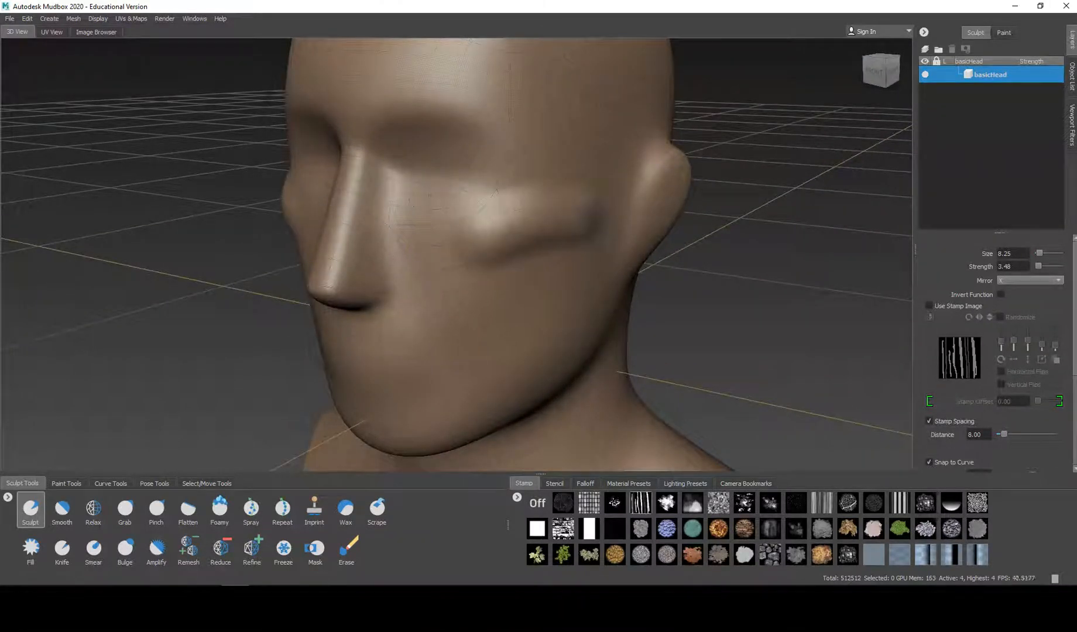
{"action": "key", "text": "ctrl+z"}
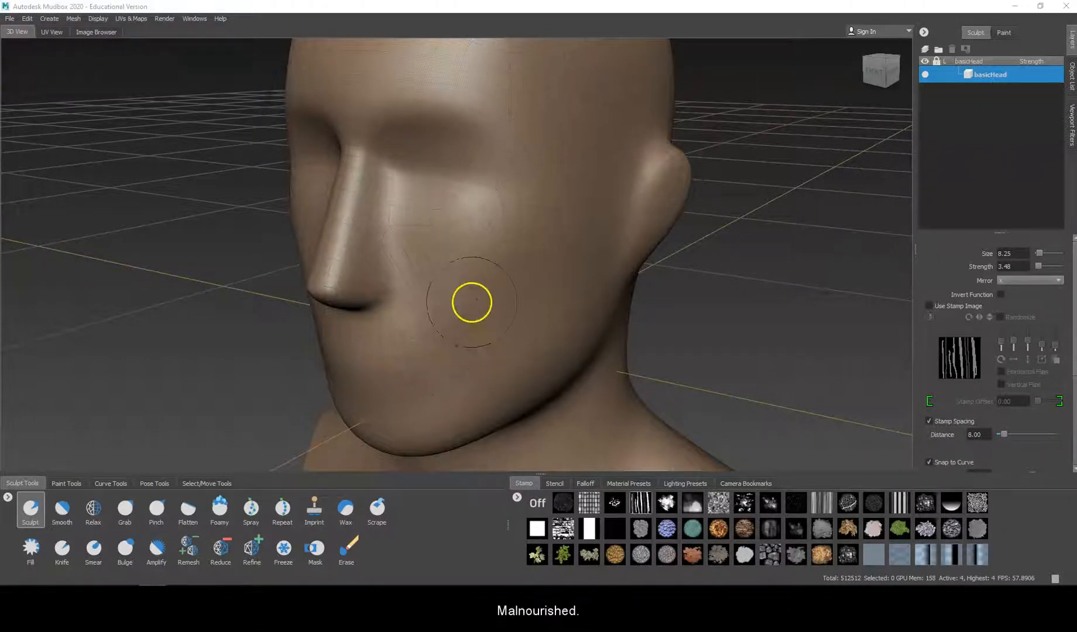
Step: Push the mirrored ears in closer to the head using the Grab tool with a brush size of 21.41
{"action": "mouse_move", "coordinate": [498, 259]}
{"action": "left_mouse_down", "text": "alt"}
{"action": "mouse_move", "coordinate": [567, 252]}
{"action": "mouse_move", "coordinate": [500, 271]}
{"action": "mouse_move", "coordinate": [468, 267]}
{"action": "mouse_move", "coordinate": [476, 260]}
{"action": "left_mouse_up", "text": "alt"}
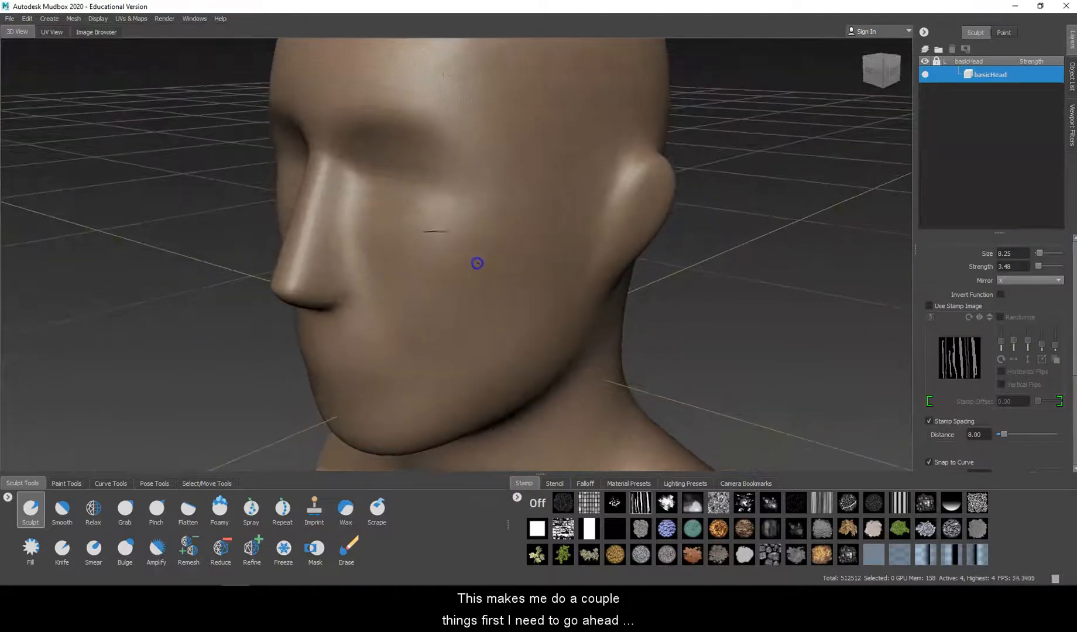
{"action": "left_click", "coordinate": [126, 510]}
{"action": "key", "text": "b"}
{"action": "left_click_drag", "start_coordinate": [517, 282], "coordinate": [545, 258]}
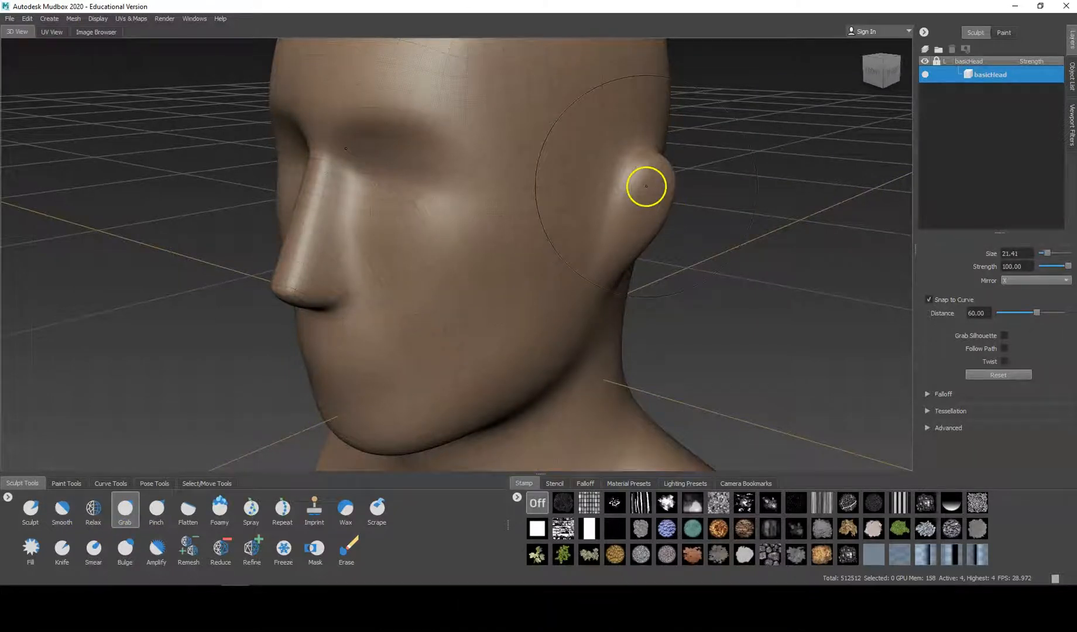
{"action": "left_click_drag", "start_coordinate": [647, 186], "coordinate": [650, 186]}
{"action": "mouse_move", "coordinate": [563, 262]}
{"action": "left_mouse_down", "text": "alt"}
{"action": "mouse_move", "coordinate": [613, 284]}
{"action": "mouse_move", "coordinate": [571, 316]}
{"action": "mouse_move", "coordinate": [550, 308]}
{"action": "mouse_move", "coordinate": [573, 298]}
{"action": "left_mouse_up", "text": "alt"}
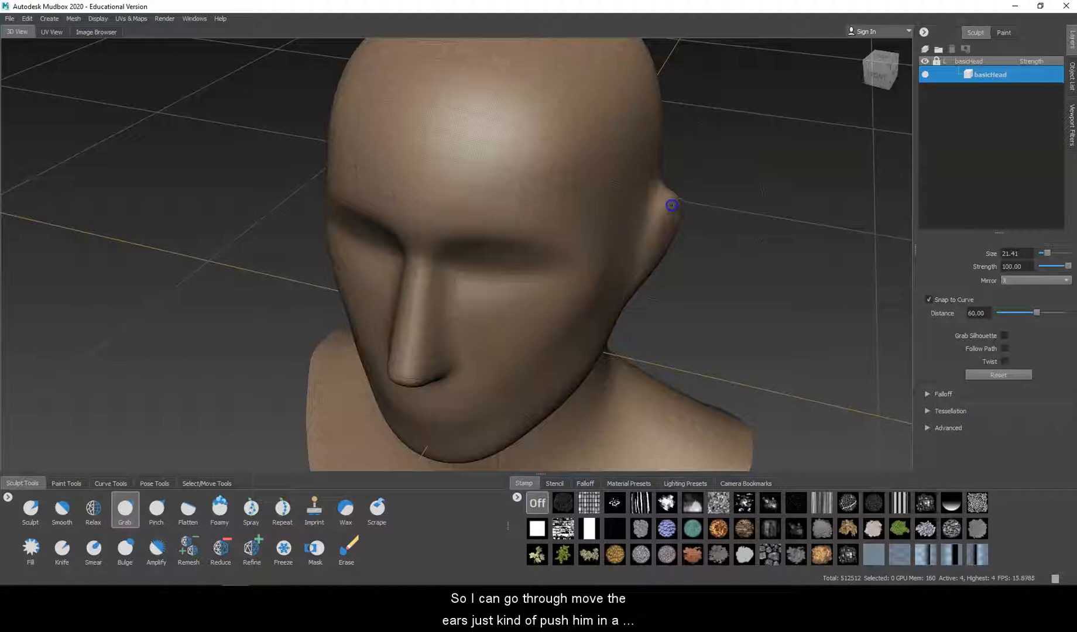
{"action": "mouse_move", "coordinate": [667, 203]}
{"action": "left_mouse_down"}
{"action": "mouse_move", "coordinate": [637, 192]}
{"action": "mouse_move", "coordinate": [659, 191]}
{"action": "left_mouse_up"}
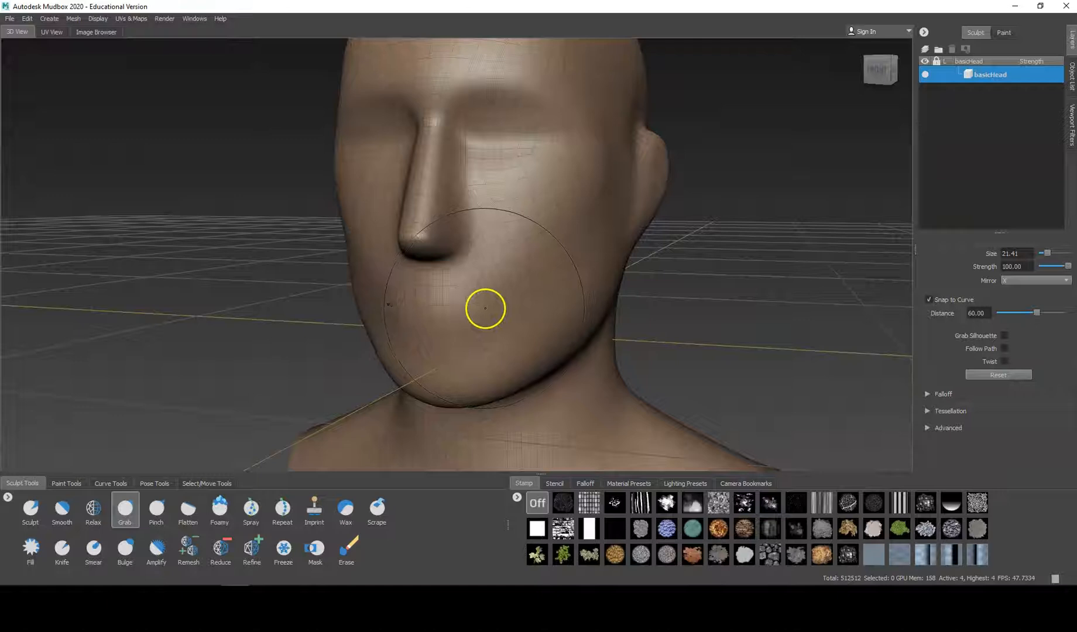
Step: Widen the mouth area slightly and pull the rear of the jawline upward with the Grab tool
{"action": "left_click_drag", "start_coordinate": [484, 308], "coordinate": [485, 308]}
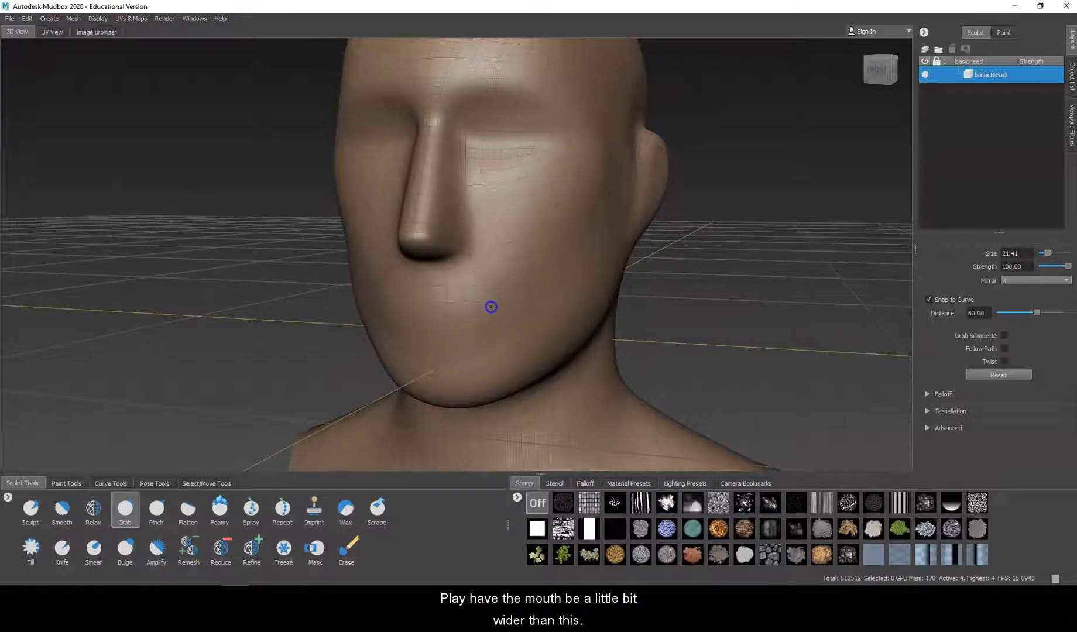
{"action": "left_click_drag", "start_coordinate": [609, 329], "coordinate": [508, 322], "text": "alt"}
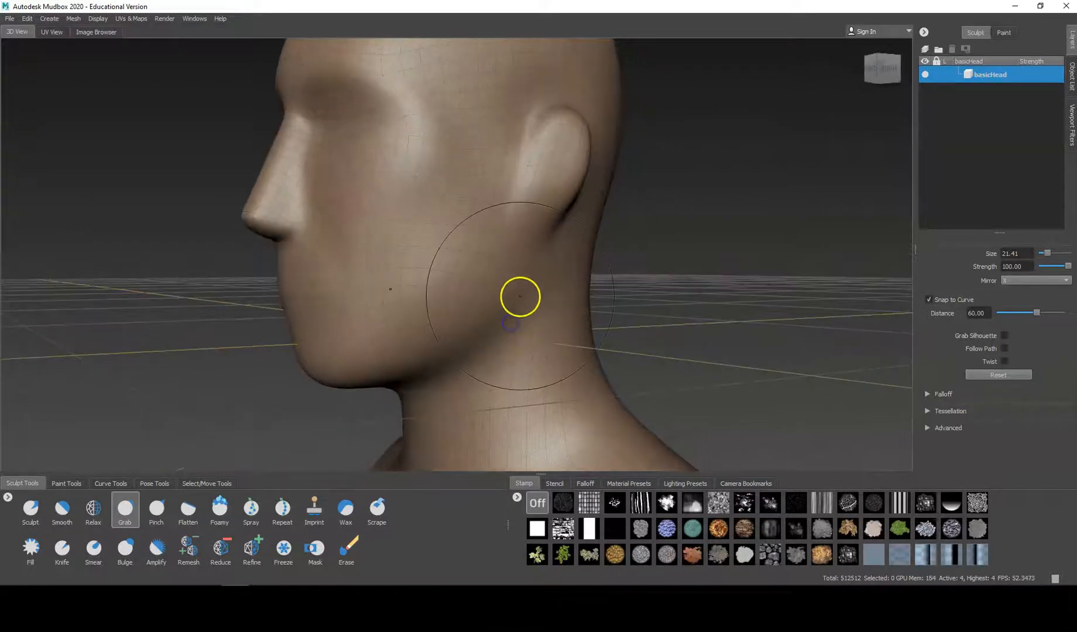
{"action": "left_click", "coordinate": [521, 286]}
{"action": "left_click_drag", "start_coordinate": [521, 283], "coordinate": [521, 280]}
{"action": "left_click_drag", "start_coordinate": [480, 320], "coordinate": [480, 306]}
Step: Reshape the neck below and behind the ears with the Grab tool, working from the rear and side
{"action": "mouse_move", "coordinate": [433, 358]}
{"action": "left_mouse_down"}
{"action": "mouse_move", "coordinate": [408, 381]}
{"action": "mouse_move", "coordinate": [540, 319]}
{"action": "left_mouse_up"}
{"action": "left_click_drag", "start_coordinate": [573, 263], "coordinate": [525, 290]}
{"action": "mouse_move", "coordinate": [615, 222]}
{"action": "left_mouse_down"}
{"action": "mouse_move", "coordinate": [581, 228]}
{"action": "mouse_move", "coordinate": [491, 289]}
{"action": "mouse_move", "coordinate": [397, 329]}
{"action": "mouse_move", "coordinate": [373, 325]}
{"action": "mouse_move", "coordinate": [411, 340]}
{"action": "mouse_move", "coordinate": [457, 326]}
{"action": "left_mouse_up"}
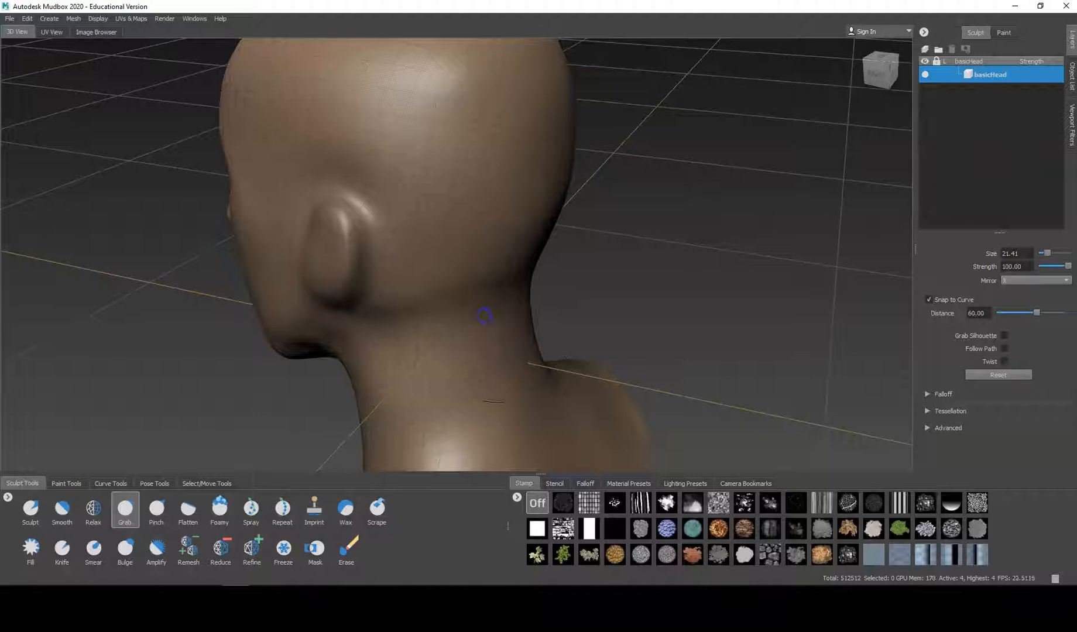
{"action": "mouse_move", "coordinate": [504, 311]}
{"action": "left_mouse_down", "text": "alt"}
{"action": "mouse_move", "coordinate": [507, 300]}
{"action": "mouse_move", "coordinate": [548, 298]}
{"action": "mouse_move", "coordinate": [542, 266]}
{"action": "mouse_move", "coordinate": [529, 290]}
{"action": "left_mouse_up", "text": "alt"}
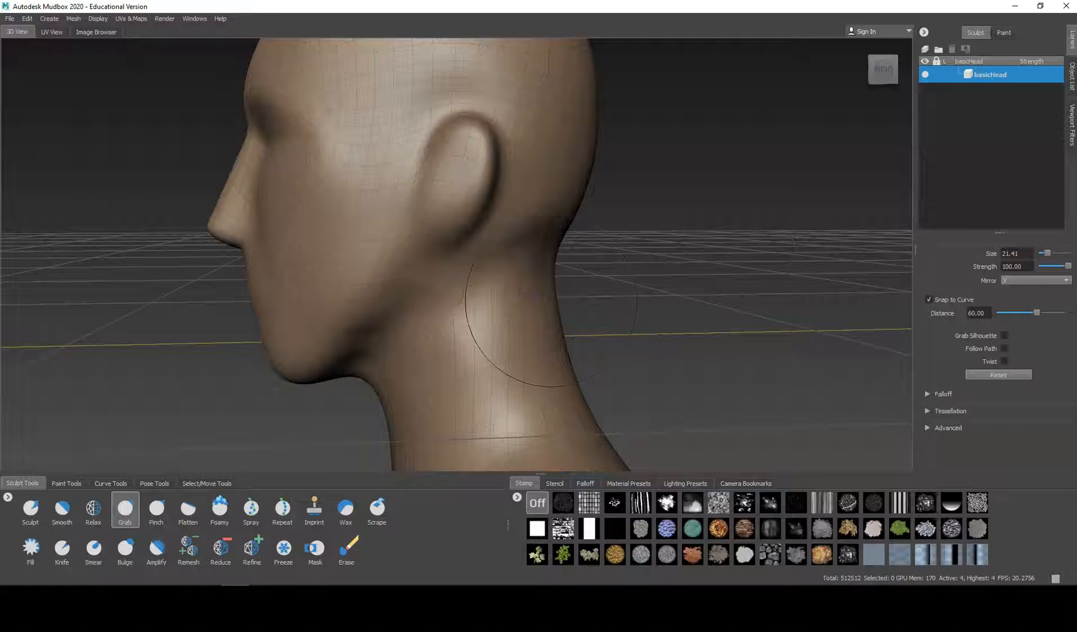
{"action": "mouse_move", "coordinate": [507, 308]}
{"action": "left_mouse_down", "text": "alt"}
{"action": "mouse_move", "coordinate": [604, 298]}
{"action": "mouse_move", "coordinate": [541, 250]}
{"action": "mouse_move", "coordinate": [542, 281]}
{"action": "mouse_move", "coordinate": [613, 241]}
{"action": "left_mouse_up", "text": "alt"}
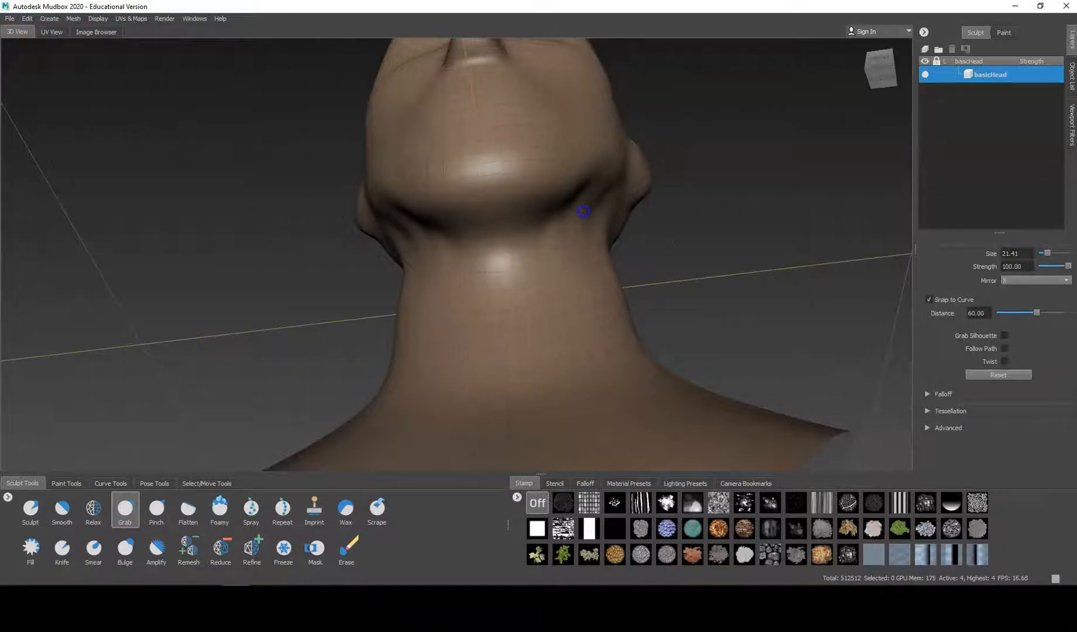
Step: Slim the underside of the jaw and narrow the chin with the Grab tool for a gaunt lower face
{"action": "mouse_move", "coordinate": [544, 218]}
{"action": "left_mouse_down"}
{"action": "mouse_move", "coordinate": [532, 216]}
{"action": "mouse_move", "coordinate": [616, 241]}
{"action": "mouse_move", "coordinate": [697, 308]}
{"action": "left_mouse_up"}
{"action": "mouse_move", "coordinate": [622, 379]}
{"action": "left_mouse_down"}
{"action": "mouse_move", "coordinate": [569, 366]}
{"action": "mouse_move", "coordinate": [588, 351]}
{"action": "left_mouse_up"}
{"action": "left_click_drag", "start_coordinate": [569, 313], "coordinate": [495, 185], "text": "alt"}
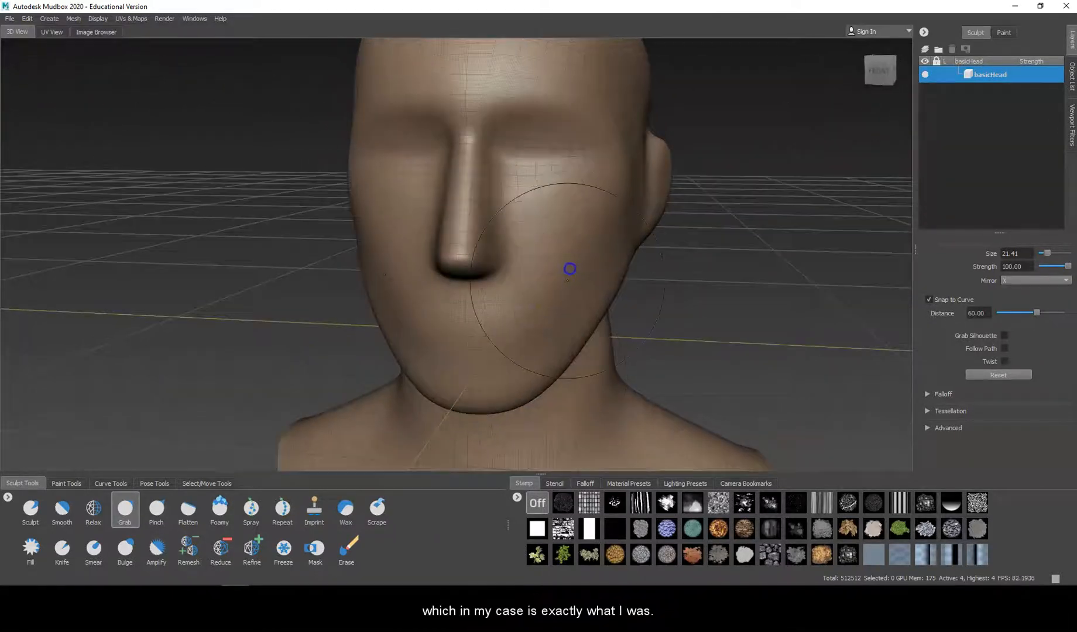
{"action": "left_click_drag", "start_coordinate": [528, 374], "coordinate": [535, 383]}
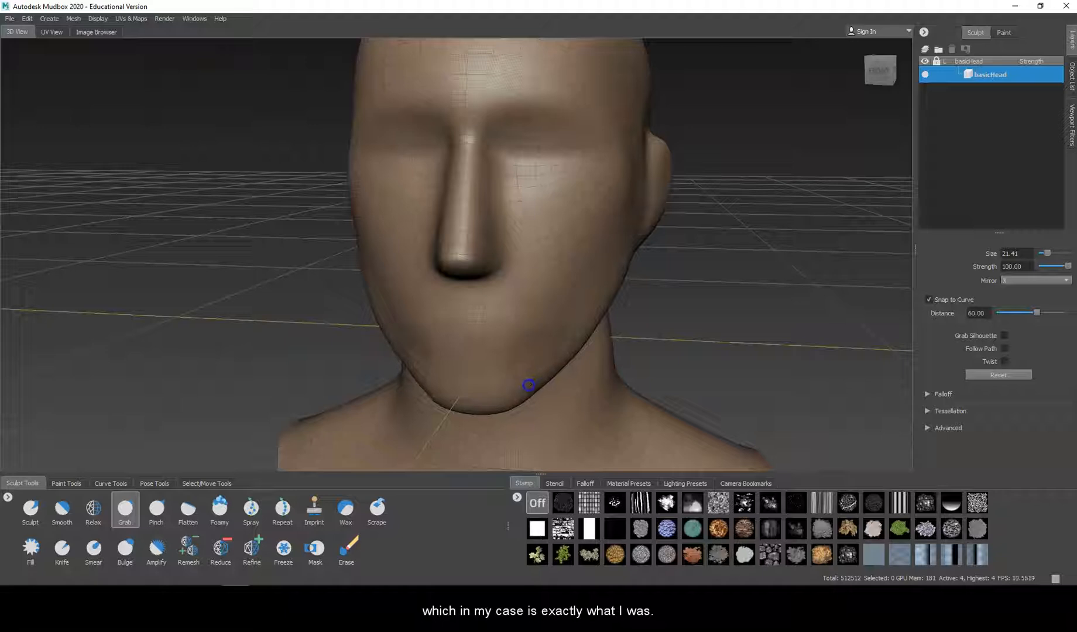
{"action": "mouse_move", "coordinate": [556, 346]}
{"action": "left_mouse_down"}
{"action": "mouse_move", "coordinate": [577, 341]}
{"action": "mouse_move", "coordinate": [573, 350]}
{"action": "mouse_move", "coordinate": [605, 300]}
{"action": "mouse_move", "coordinate": [510, 319]}
{"action": "mouse_move", "coordinate": [384, 389]}
{"action": "mouse_move", "coordinate": [366, 368]}
{"action": "left_mouse_up"}
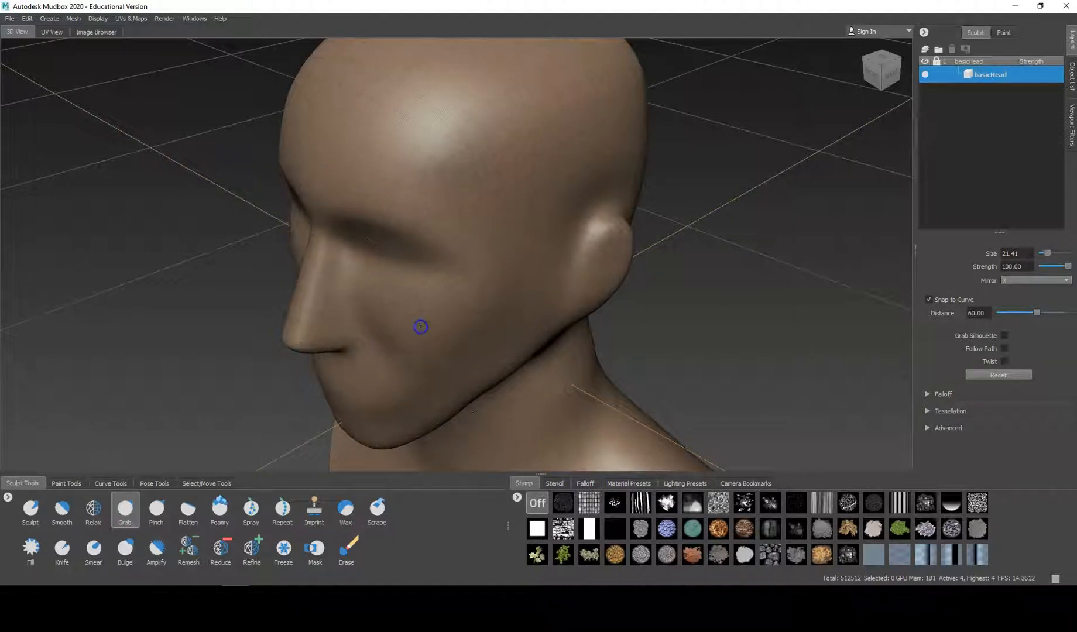
Step: Reduce the brush size to 12.16 and pull the cheekbones outward with the Grab tool
{"action": "key", "text": "Escape"}
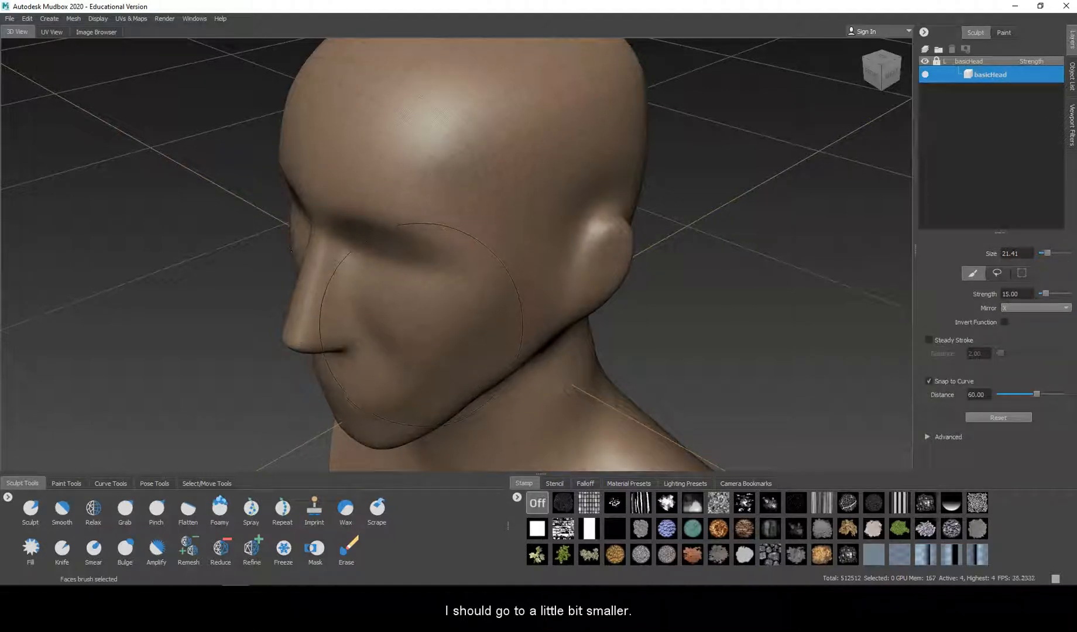
{"action": "left_click", "coordinate": [32, 506]}
{"action": "left_click_drag", "start_coordinate": [432, 292], "coordinate": [427, 295]}
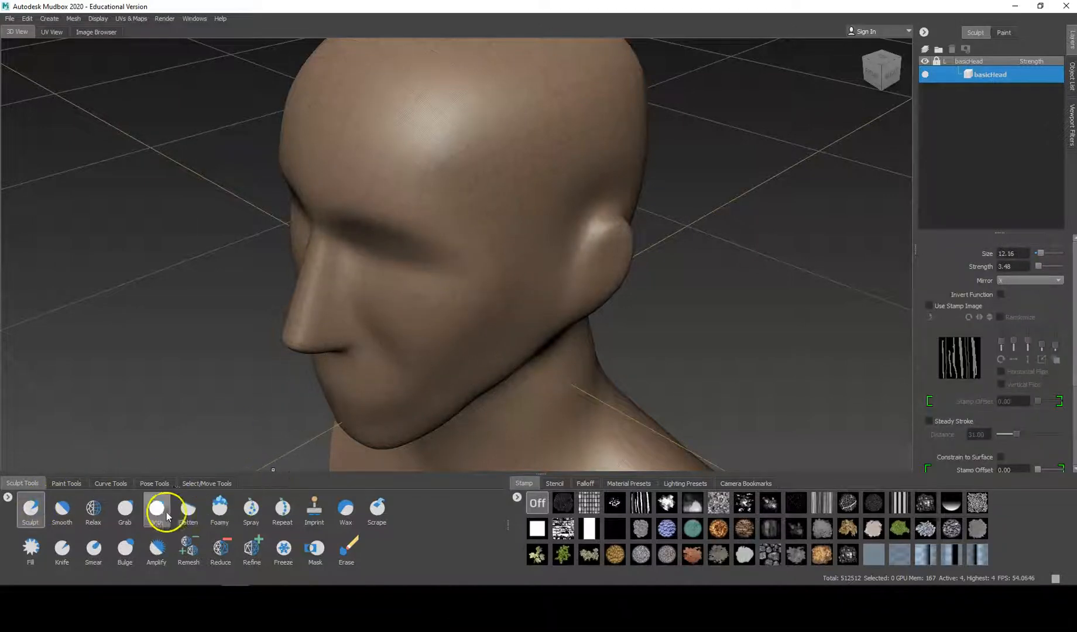
{"action": "left_click", "coordinate": [126, 508]}
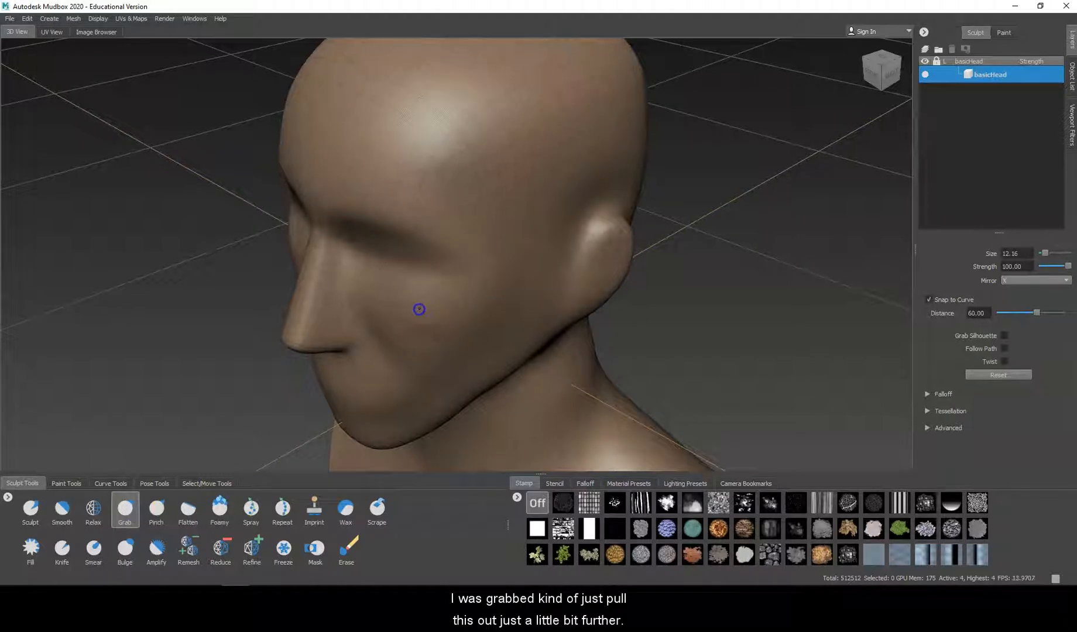
{"action": "left_click_drag", "start_coordinate": [449, 310], "coordinate": [452, 311]}
{"action": "left_click", "coordinate": [477, 304]}
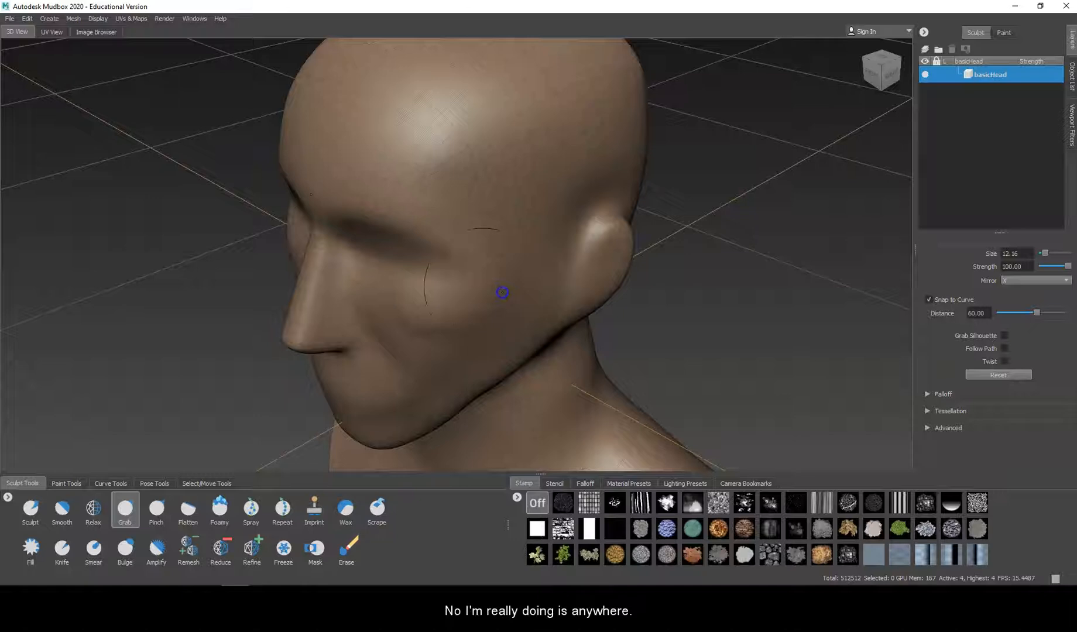
Step: Push the eye sockets deeper below the brow with the Grab tool
{"action": "left_click", "coordinate": [400, 269]}
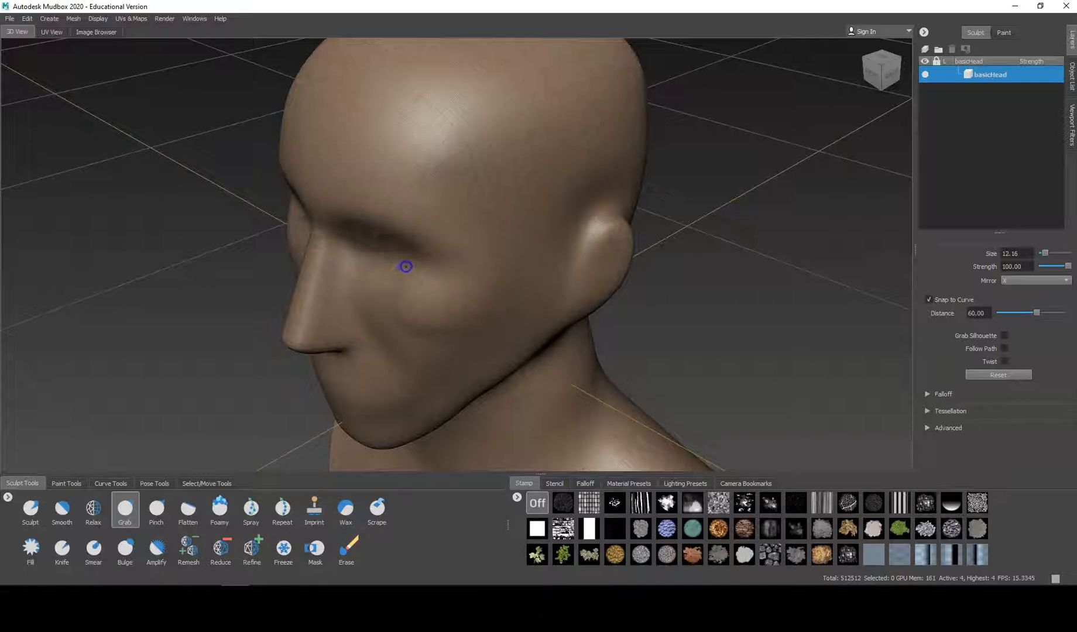
{"action": "left_click", "coordinate": [374, 263]}
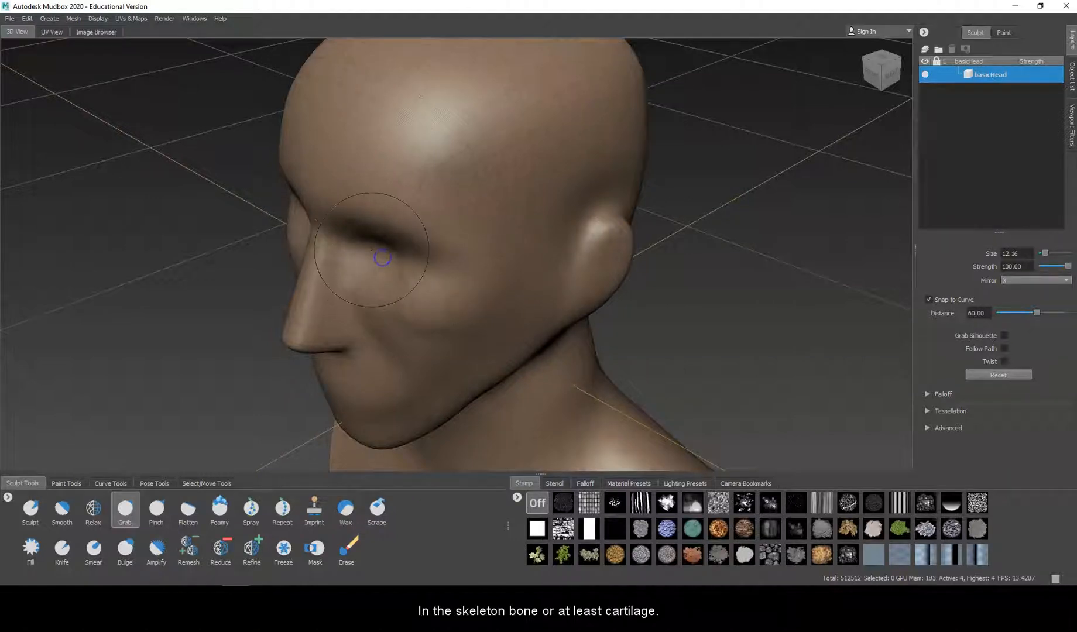
{"action": "left_click_drag", "start_coordinate": [334, 277], "coordinate": [369, 257], "text": "alt"}
{"action": "left_click", "coordinate": [378, 185]}
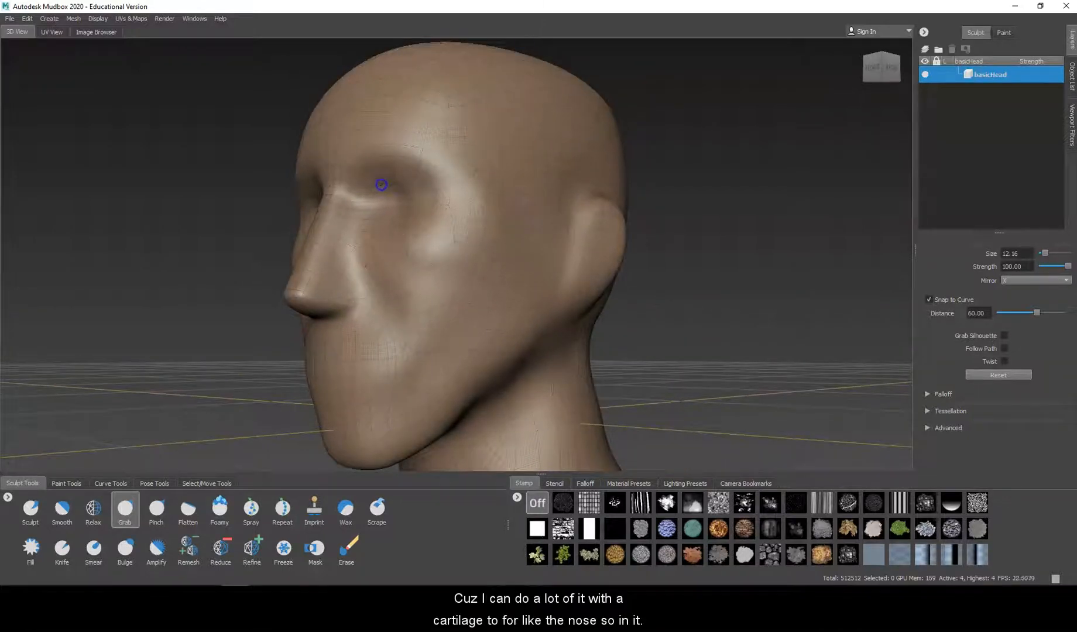
{"action": "mouse_move", "coordinate": [382, 185]}
{"action": "left_mouse_down"}
{"action": "mouse_move", "coordinate": [416, 186]}
{"action": "mouse_move", "coordinate": [408, 192]}
{"action": "left_mouse_up"}
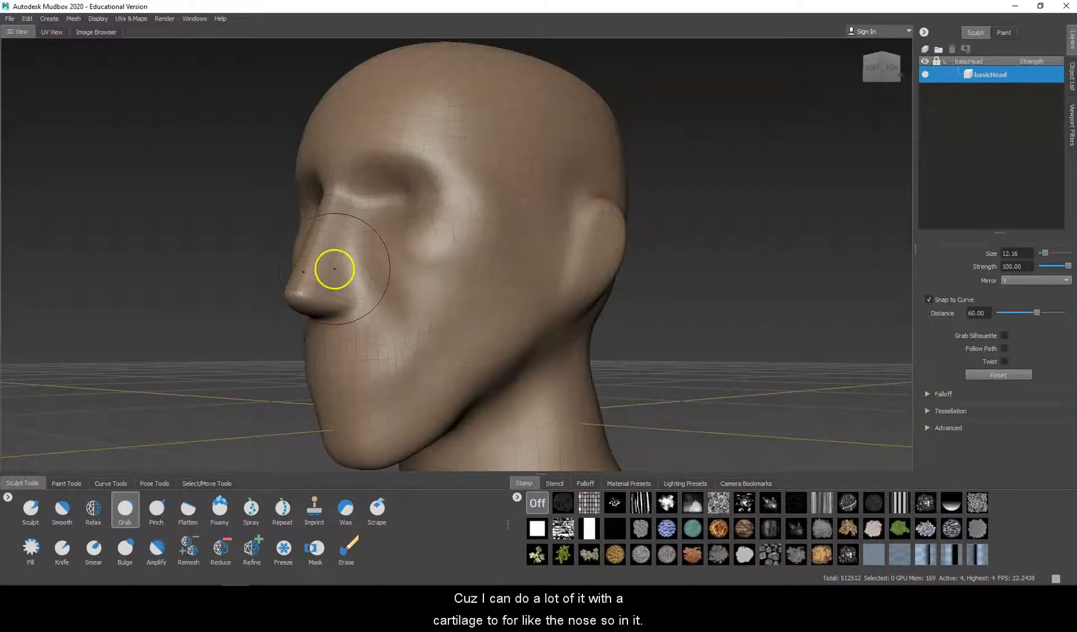
Step: Pinch in the sides of the nose with the Grab tool to make it thinner and bonier
{"action": "left_click_drag", "start_coordinate": [334, 271], "coordinate": [400, 294], "text": "alt"}
{"action": "left_click_drag", "start_coordinate": [440, 385], "coordinate": [448, 389]}
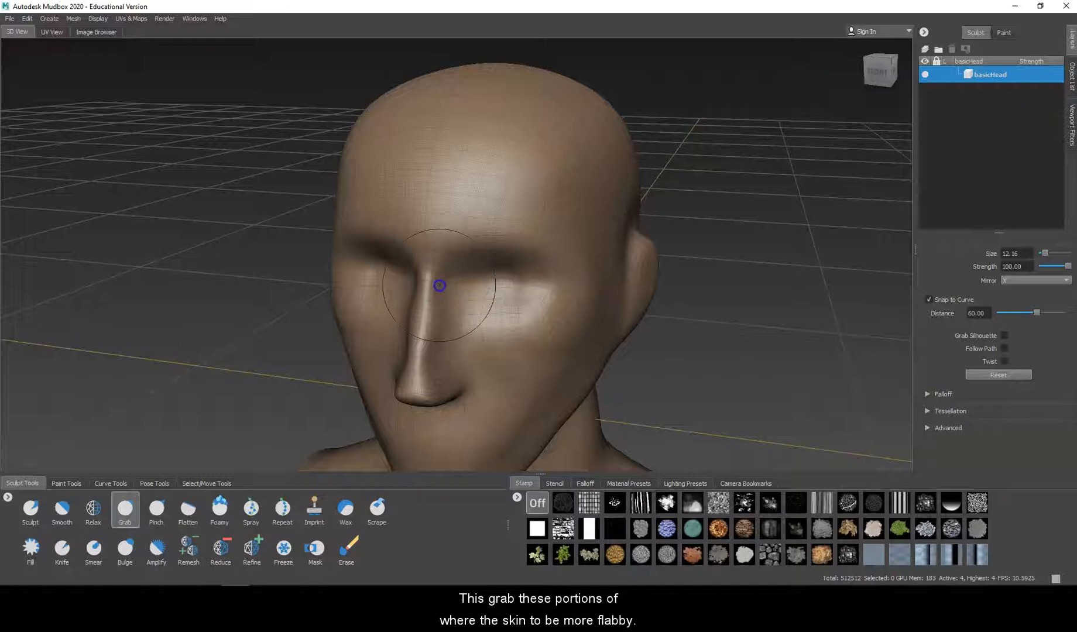
{"action": "mouse_move", "coordinate": [428, 328]}
{"action": "left_mouse_down", "text": "alt"}
{"action": "mouse_move", "coordinate": [577, 303]}
{"action": "mouse_move", "coordinate": [466, 297]}
{"action": "mouse_move", "coordinate": [481, 285]}
{"action": "mouse_move", "coordinate": [569, 281]}
{"action": "mouse_move", "coordinate": [592, 297]}
{"action": "left_mouse_up", "text": "alt"}
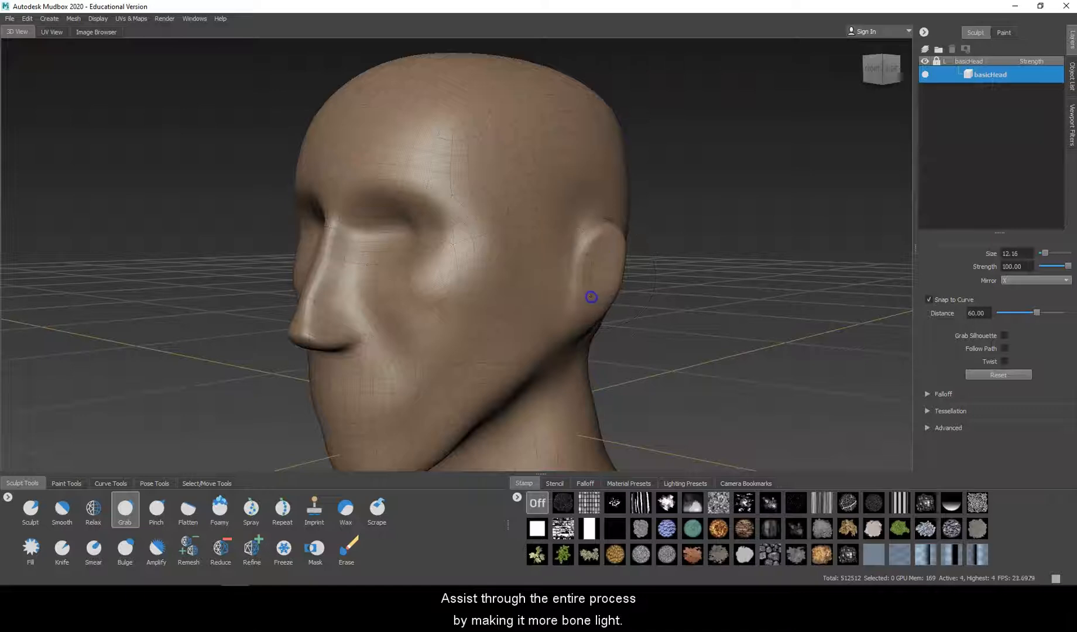
Step: Hollow the cheeks below the cheekbones and draw in the jaw sides with the Grab tool
{"action": "left_click_drag", "start_coordinate": [360, 209], "coordinate": [756, 154], "text": "alt"}
{"action": "mouse_move", "coordinate": [614, 225]}
{"action": "left_mouse_down"}
{"action": "mouse_move", "coordinate": [546, 260]}
{"action": "mouse_move", "coordinate": [556, 287]}
{"action": "mouse_move", "coordinate": [424, 294]}
{"action": "left_mouse_up"}
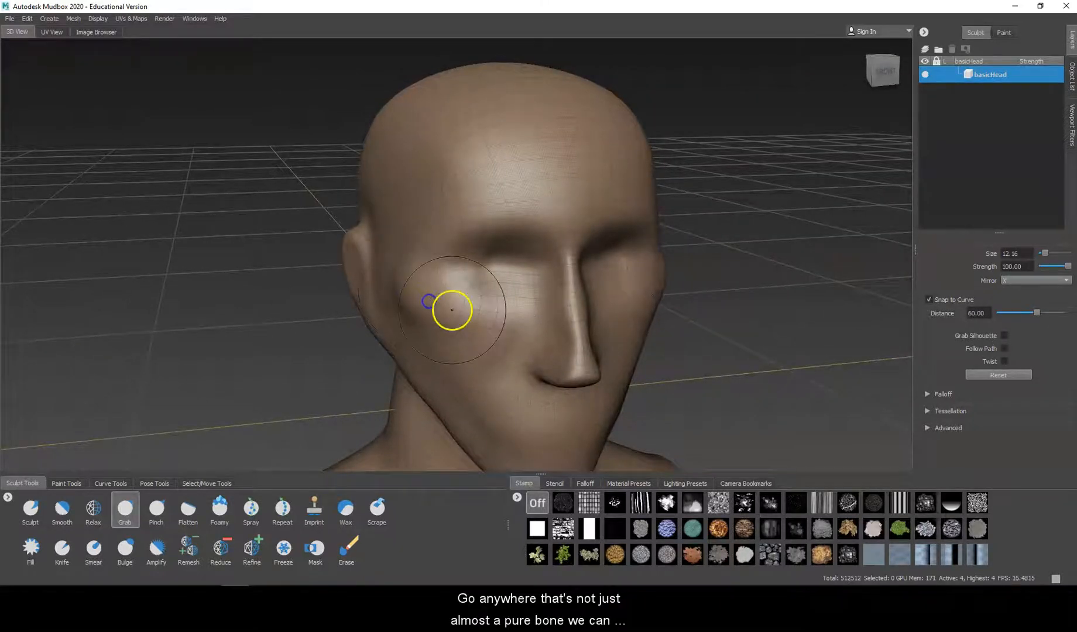
{"action": "left_click_drag", "start_coordinate": [483, 319], "coordinate": [459, 327], "text": "alt"}
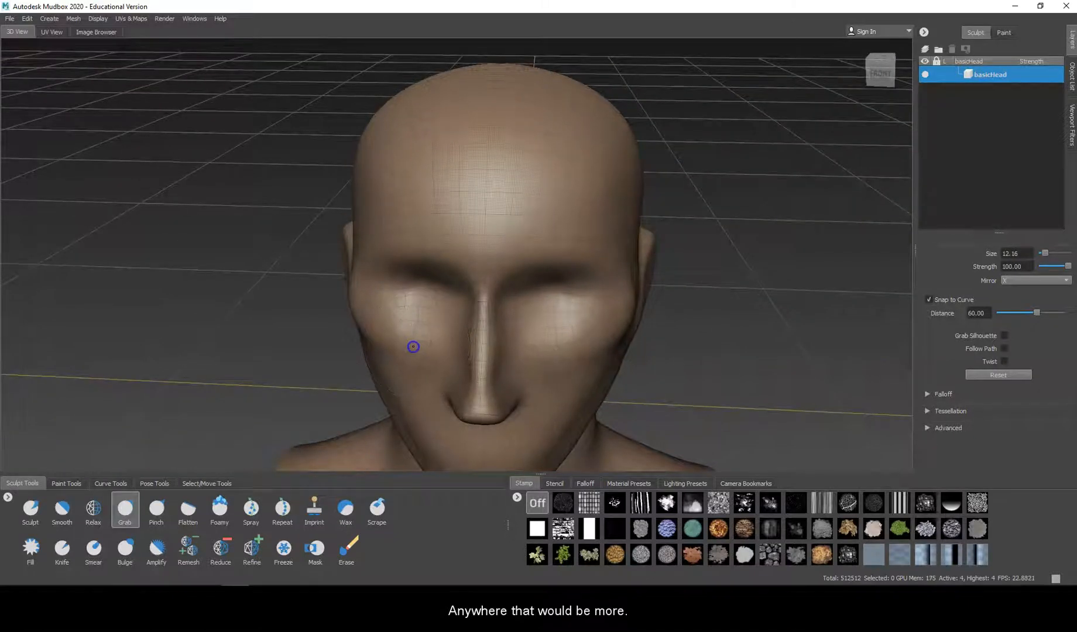
{"action": "left_click_drag", "start_coordinate": [436, 357], "coordinate": [476, 365]}
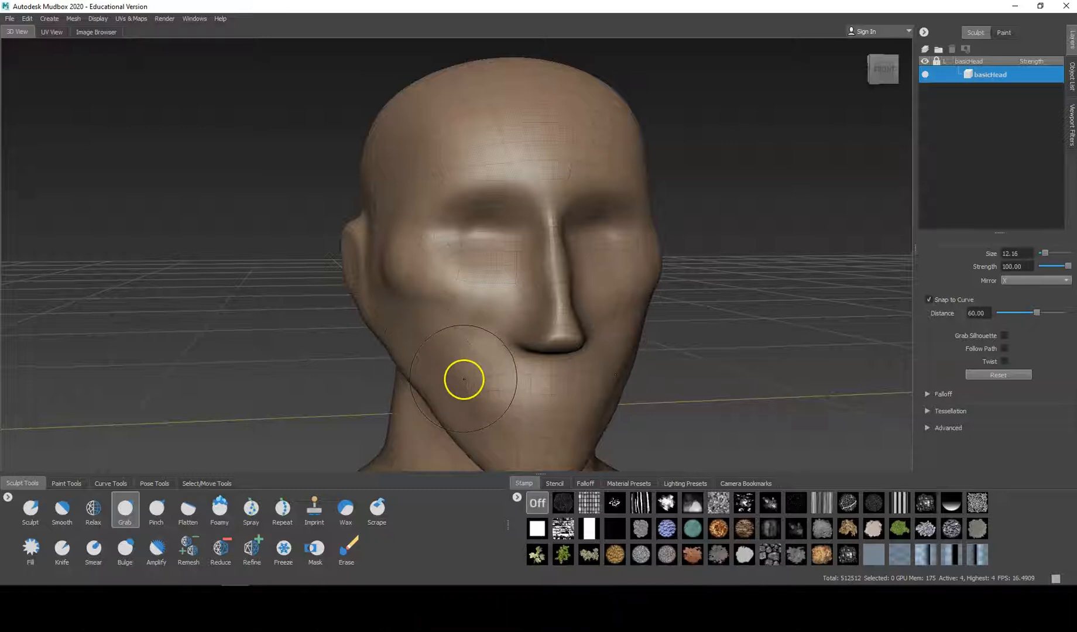
{"action": "left_click_drag", "start_coordinate": [435, 356], "coordinate": [545, 332], "text": "alt"}
{"action": "left_click_drag", "start_coordinate": [537, 412], "coordinate": [534, 401]}
{"action": "left_click_drag", "start_coordinate": [469, 354], "coordinate": [469, 346]}
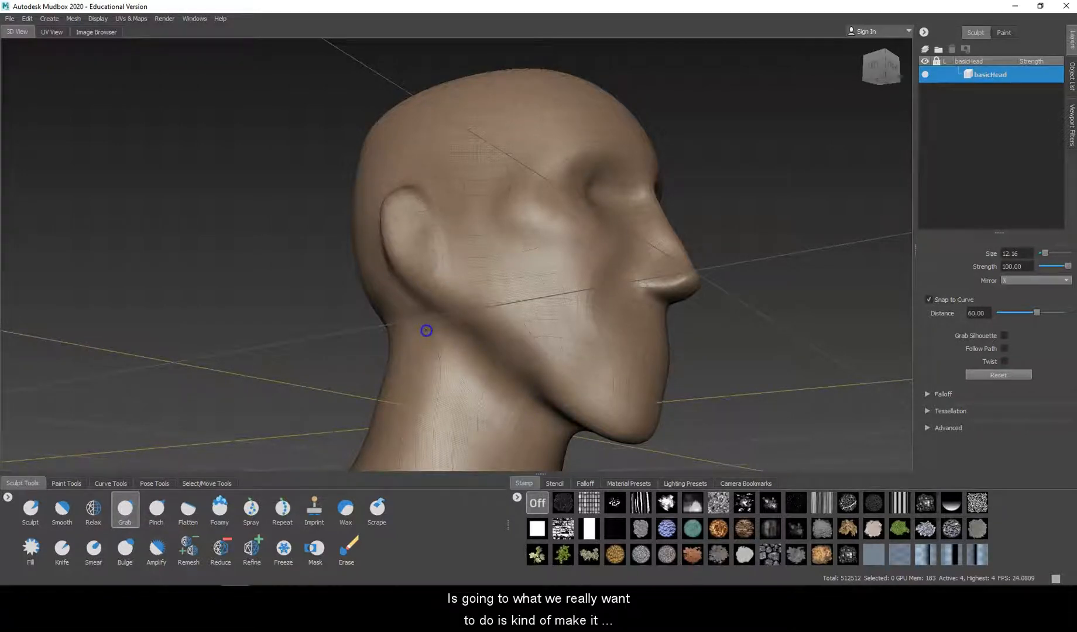
Step: Carve deep hollows into the cheeks below the cheekbones with the inverted Sculpt brush at size 12.16 and strength 3.48
{"action": "mouse_move", "coordinate": [405, 325]}
{"action": "left_mouse_down"}
{"action": "mouse_move", "coordinate": [471, 331]}
{"action": "mouse_move", "coordinate": [374, 321]}
{"action": "mouse_move", "coordinate": [514, 331]}
{"action": "left_mouse_up"}
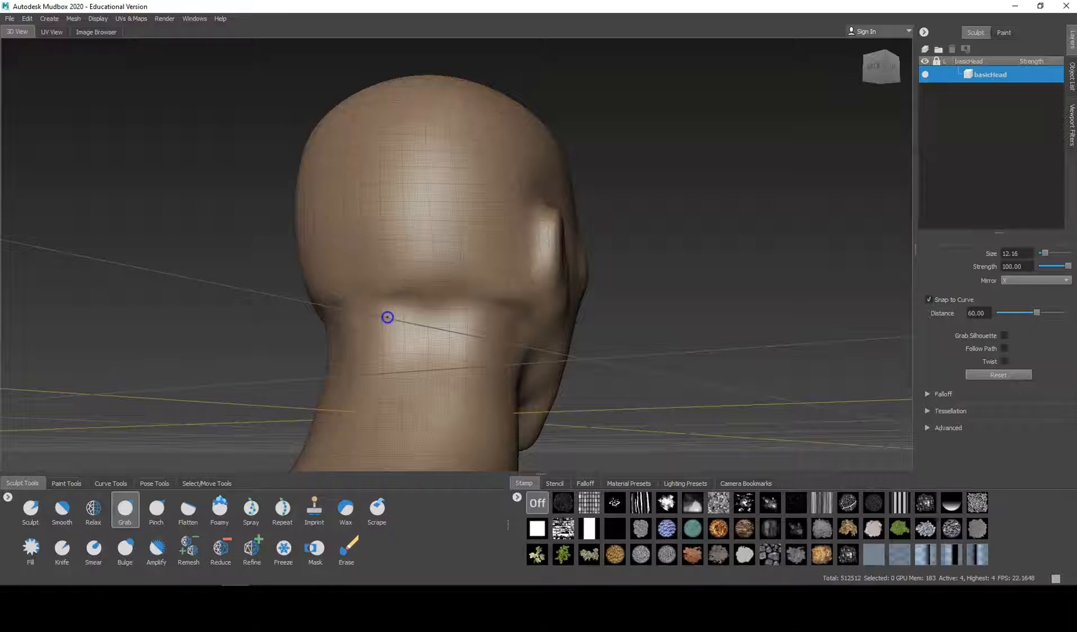
{"action": "left_click_drag", "start_coordinate": [472, 329], "coordinate": [49, 360], "text": "alt"}
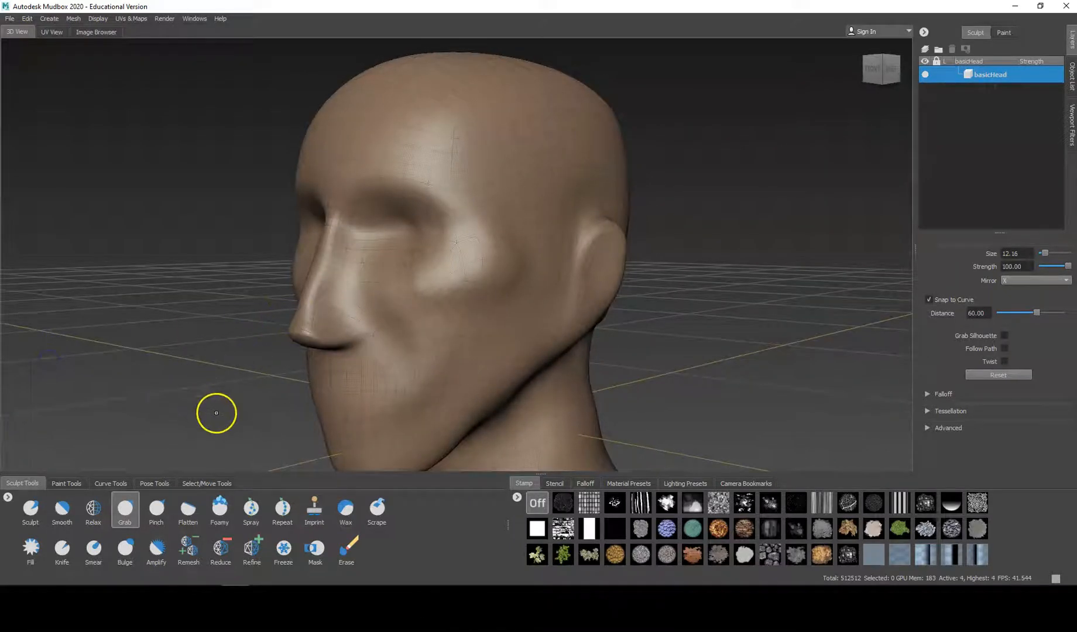
{"action": "left_click_drag", "start_coordinate": [221, 408], "coordinate": [234, 388], "text": "alt"}
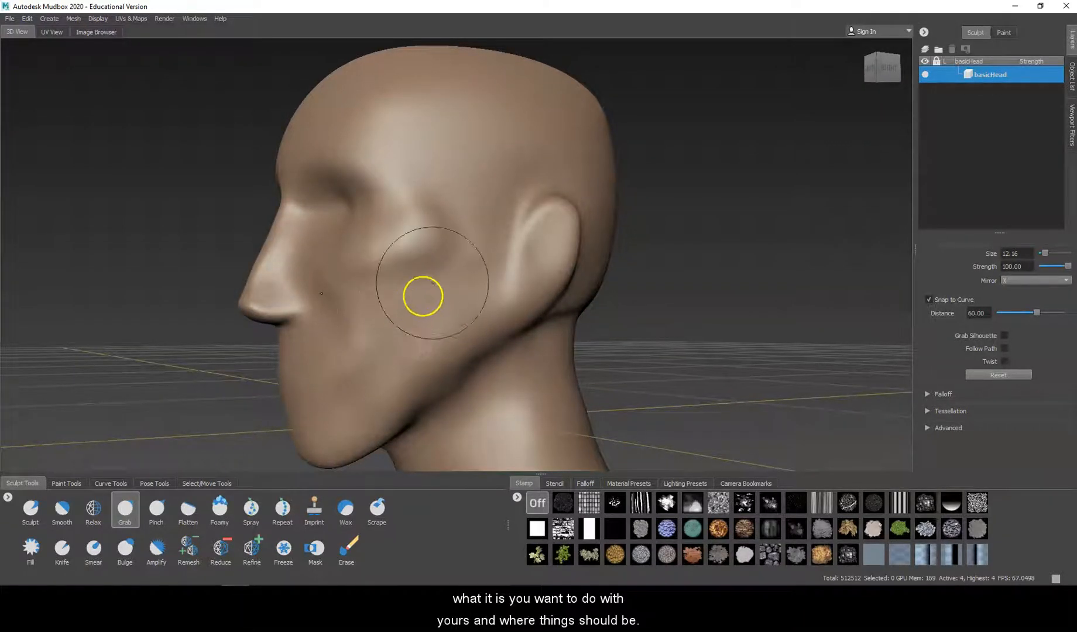
{"action": "left_click", "coordinate": [30, 507]}
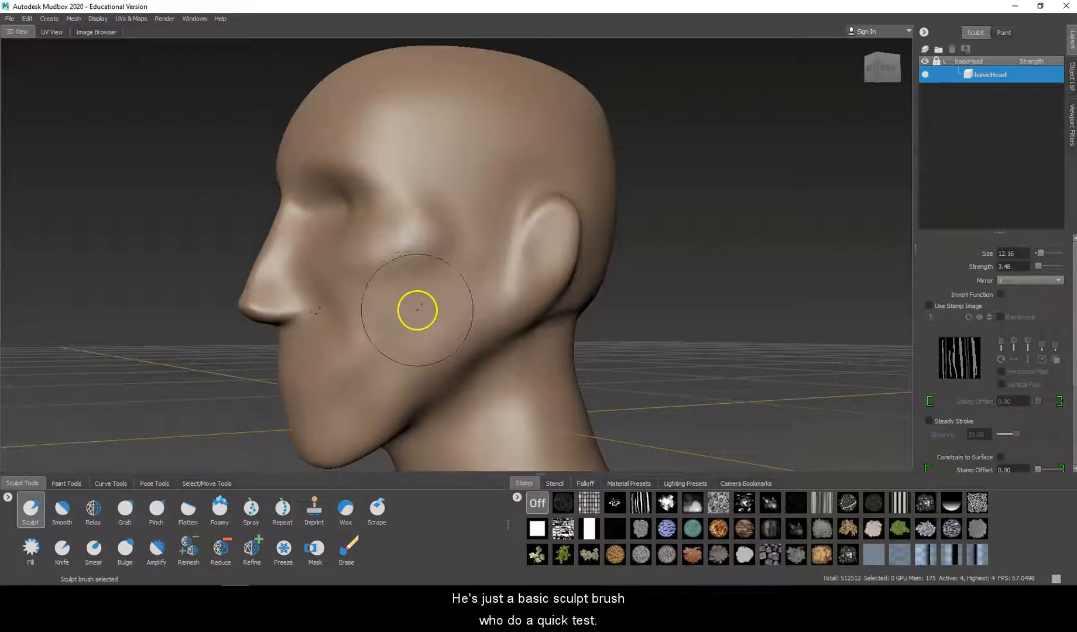
{"action": "left_click_drag", "start_coordinate": [486, 106], "coordinate": [470, 185], "text": "alt"}
{"action": "mouse_move", "coordinate": [467, 139]}
{"action": "left_mouse_down"}
{"action": "mouse_move", "coordinate": [467, 274]}
{"action": "mouse_move", "coordinate": [638, 282]}
{"action": "mouse_move", "coordinate": [459, 291]}
{"action": "mouse_move", "coordinate": [491, 292]}
{"action": "left_mouse_up"}
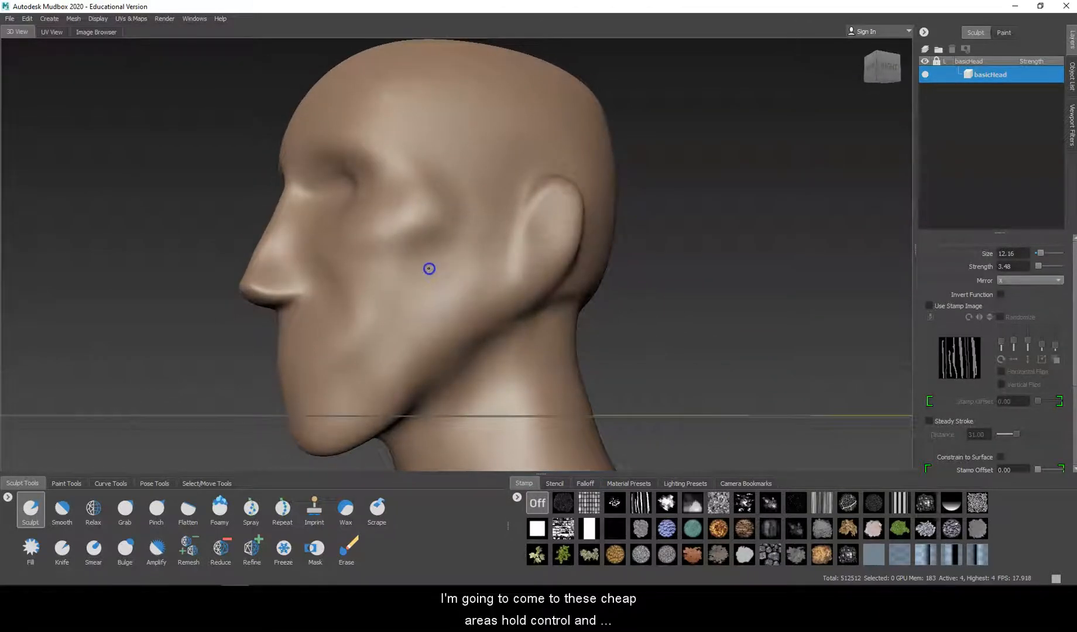
{"action": "left_click_drag", "start_coordinate": [397, 311], "coordinate": [393, 319], "text": "ctrl"}
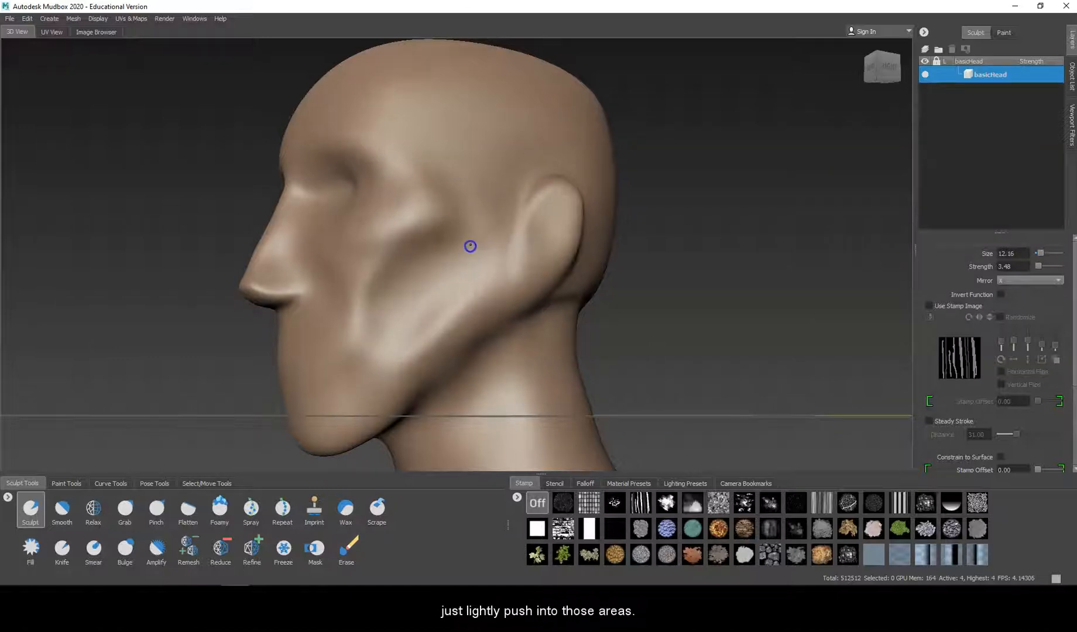
{"action": "mouse_move", "coordinate": [360, 317]}
{"action": "left_mouse_down", "text": "alt"}
{"action": "mouse_move", "coordinate": [493, 332]}
{"action": "mouse_move", "coordinate": [467, 334]}
{"action": "left_mouse_up", "text": "alt"}
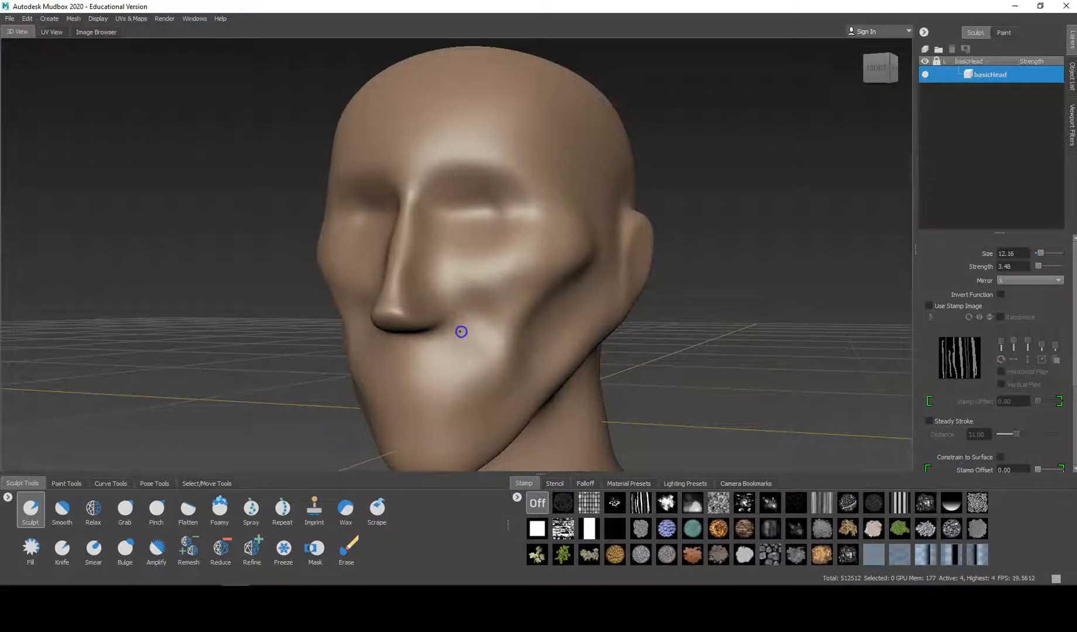
{"action": "left_click_drag", "start_coordinate": [460, 333], "coordinate": [632, 345], "text": "alt"}
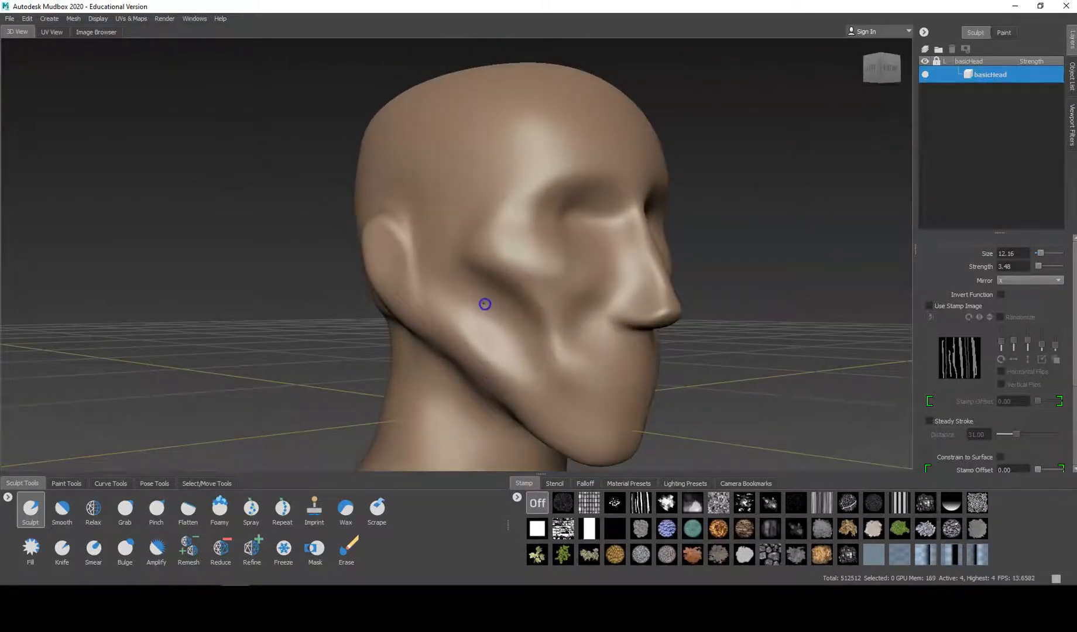
{"action": "mouse_move", "coordinate": [481, 302]}
{"action": "left_mouse_down", "text": "ctrl"}
{"action": "mouse_move", "coordinate": [529, 334]}
{"action": "mouse_move", "coordinate": [541, 361]}
{"action": "mouse_move", "coordinate": [397, 306]}
{"action": "mouse_move", "coordinate": [319, 396]}
{"action": "mouse_move", "coordinate": [289, 337]}
{"action": "left_mouse_up", "text": "ctrl"}
Step: Emphasize the cheekbones and the bone structure leading toward the ears with the Sculpt brush
{"action": "mouse_move", "coordinate": [402, 350]}
{"action": "left_mouse_down", "text": "ctrl"}
{"action": "mouse_move", "coordinate": [361, 286]}
{"action": "mouse_move", "coordinate": [338, 289]}
{"action": "mouse_move", "coordinate": [357, 309]}
{"action": "mouse_move", "coordinate": [448, 259]}
{"action": "left_mouse_up", "text": "ctrl"}
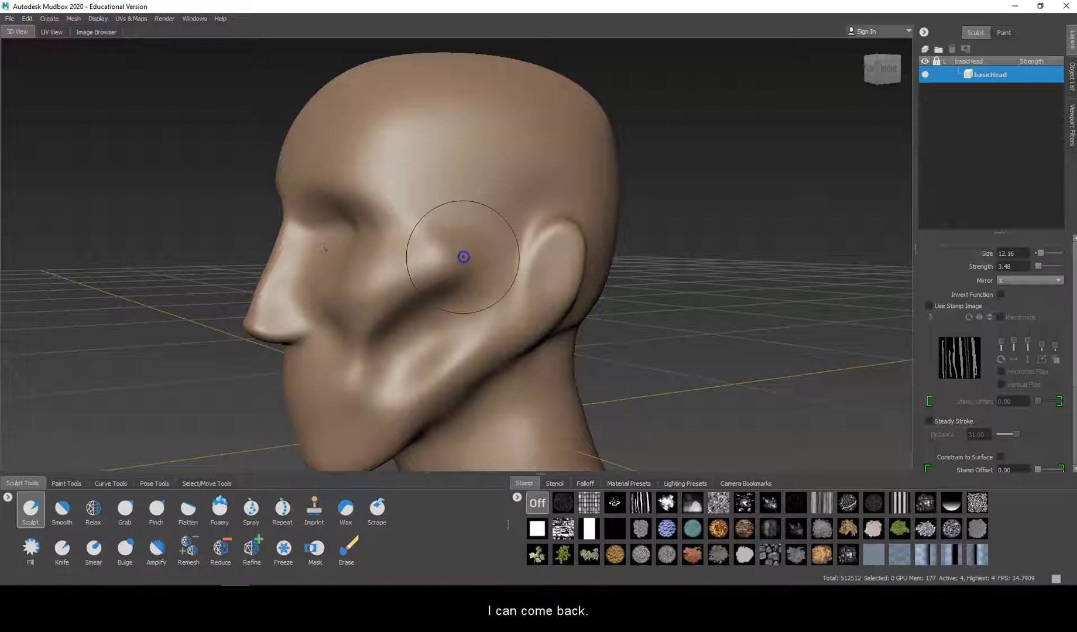
{"action": "left_click_drag", "start_coordinate": [463, 258], "coordinate": [660, 276], "text": "alt"}
{"action": "left_click_drag", "start_coordinate": [440, 243], "coordinate": [423, 247], "text": "alt"}
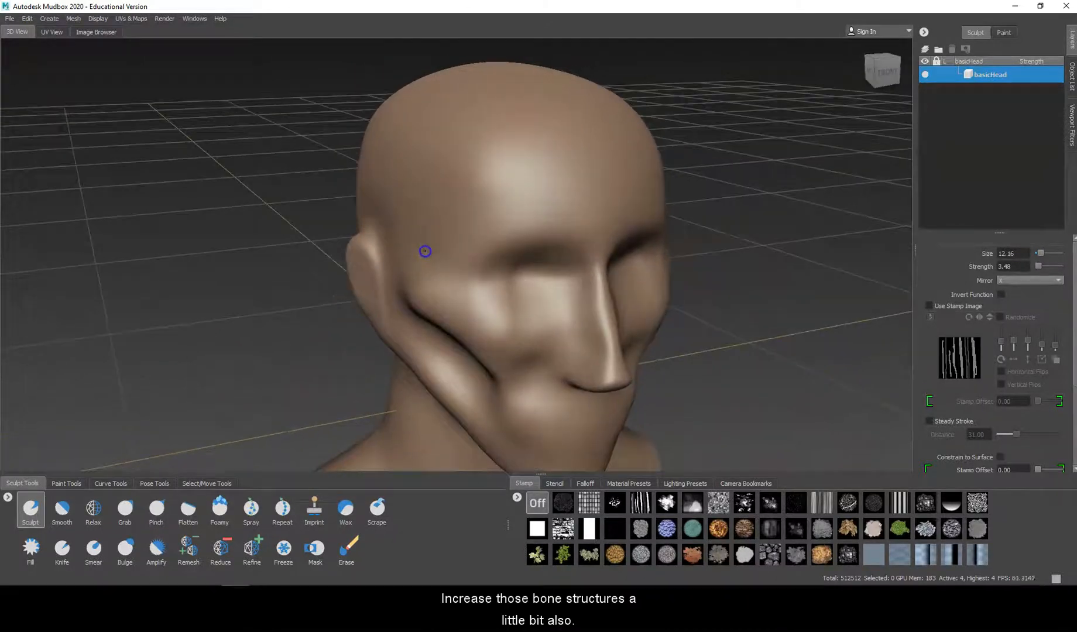
Step: Build up a protruding brow ridge above both eye sockets with the Sculpt brush at size 12.16 and strength 3.48
{"action": "mouse_move", "coordinate": [512, 223]}
{"action": "left_mouse_down"}
{"action": "mouse_move", "coordinate": [483, 226]}
{"action": "mouse_move", "coordinate": [569, 222]}
{"action": "mouse_move", "coordinate": [483, 230]}
{"action": "mouse_move", "coordinate": [562, 226]}
{"action": "mouse_move", "coordinate": [538, 226]}
{"action": "left_mouse_up"}
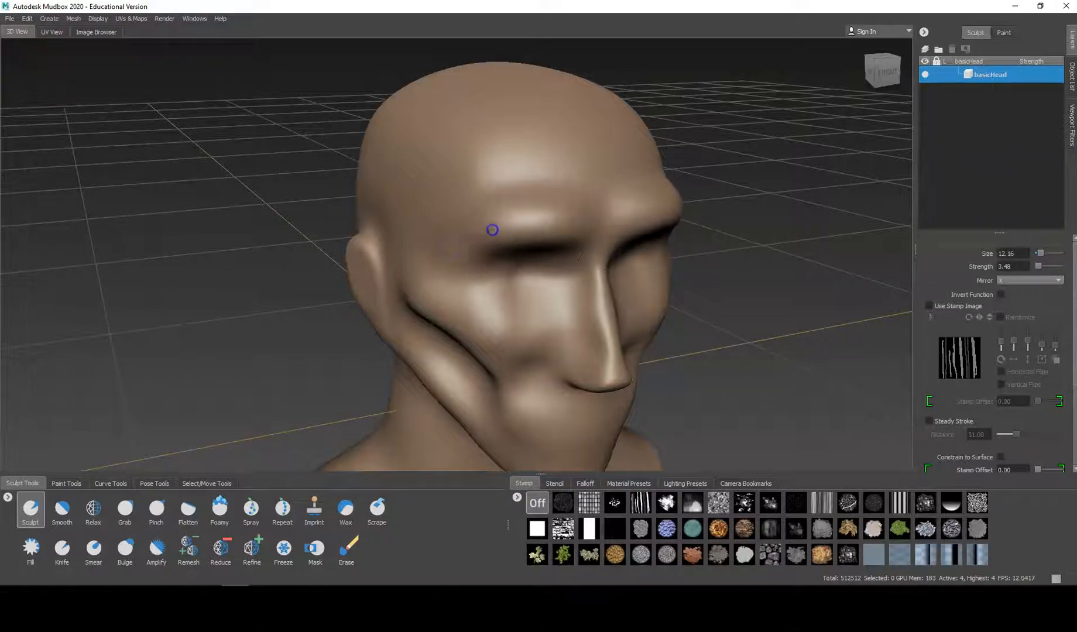
{"action": "left_click_drag", "start_coordinate": [440, 243], "coordinate": [349, 240], "text": "alt"}
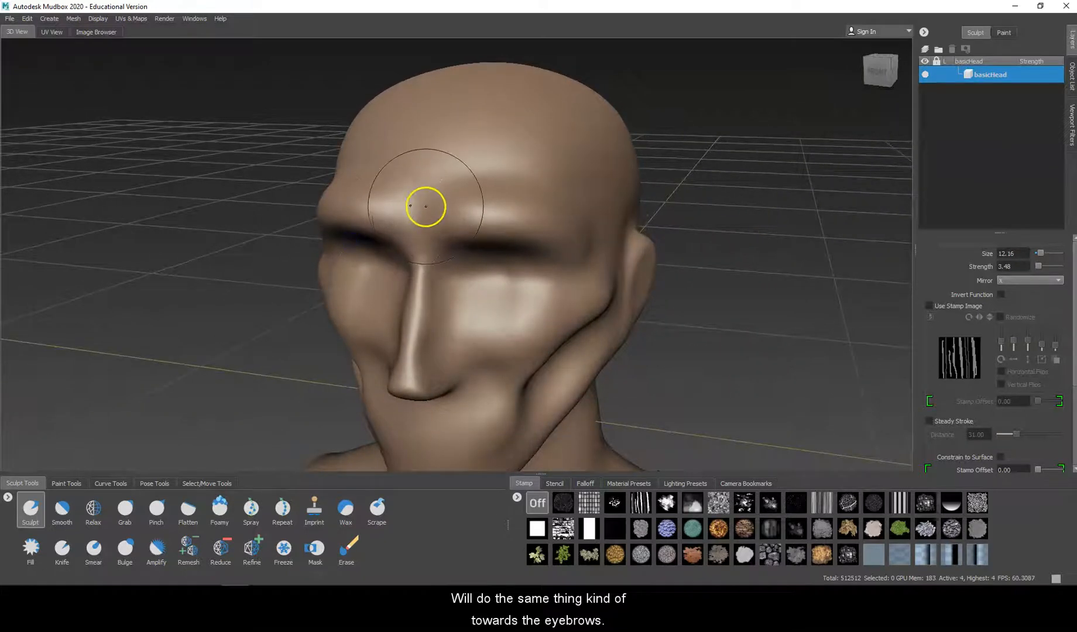
{"action": "mouse_move", "coordinate": [442, 226]}
{"action": "left_mouse_down", "text": "alt"}
{"action": "mouse_move", "coordinate": [493, 209]}
{"action": "mouse_move", "coordinate": [432, 206]}
{"action": "mouse_move", "coordinate": [361, 226]}
{"action": "mouse_move", "coordinate": [431, 231]}
{"action": "mouse_move", "coordinate": [413, 207]}
{"action": "left_mouse_up", "text": "alt"}
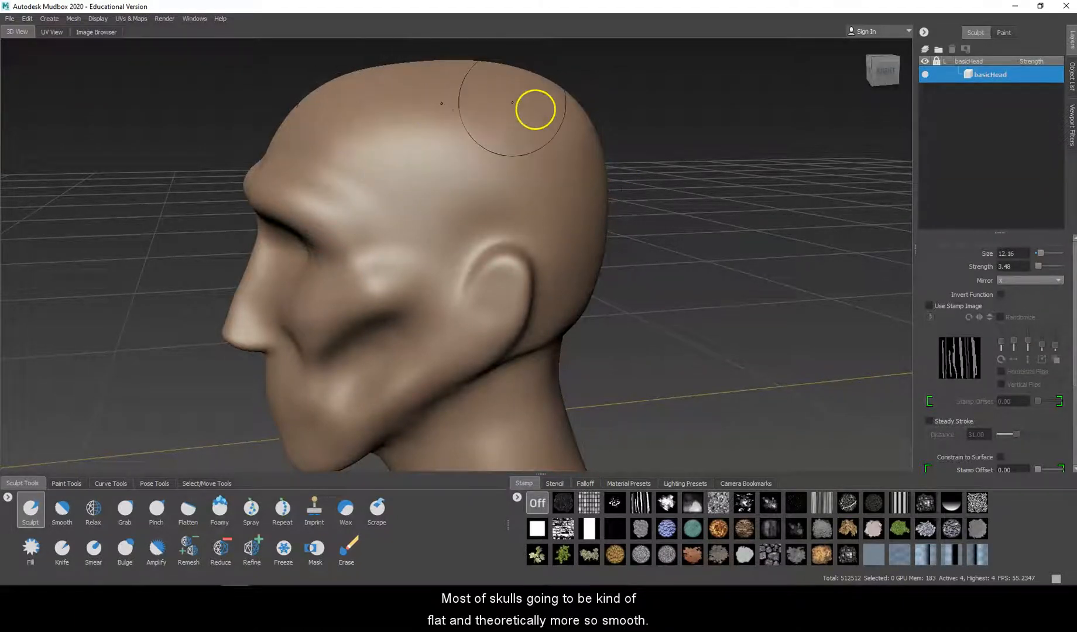
{"action": "left_click_drag", "start_coordinate": [462, 149], "coordinate": [588, 143], "text": "alt"}
{"action": "left_click_drag", "start_coordinate": [500, 276], "coordinate": [427, 243], "text": "alt"}
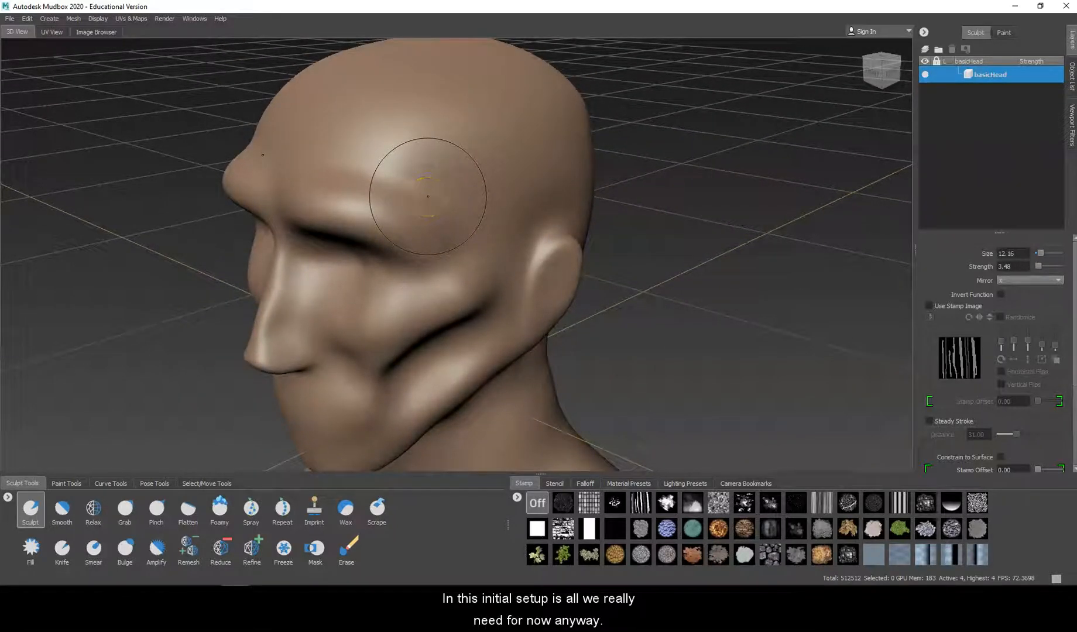
{"action": "mouse_move", "coordinate": [414, 199]}
{"action": "left_mouse_down", "text": "alt"}
{"action": "mouse_move", "coordinate": [578, 199]}
{"action": "mouse_move", "coordinate": [384, 189]}
{"action": "mouse_move", "coordinate": [343, 202]}
{"action": "mouse_move", "coordinate": [450, 185]}
{"action": "left_mouse_up", "text": "alt"}
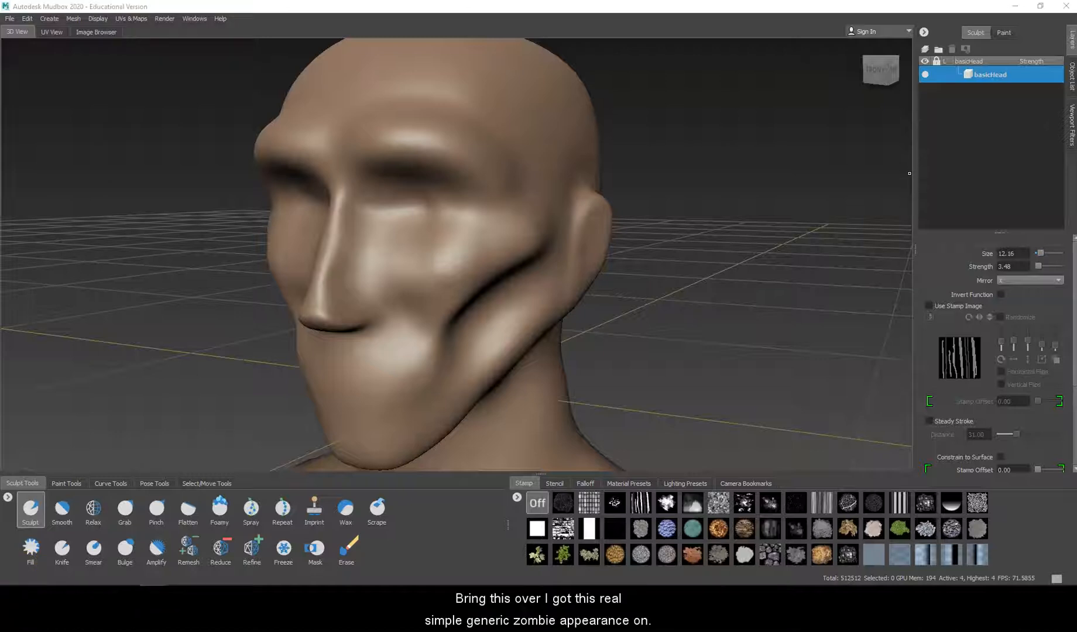
Step: Bring the browser window with the zombie head reference into view, examine the face, and move the window away again
{"action": "left_click_drag", "start_coordinate": [1076, 7], "coordinate": [636, 27]}
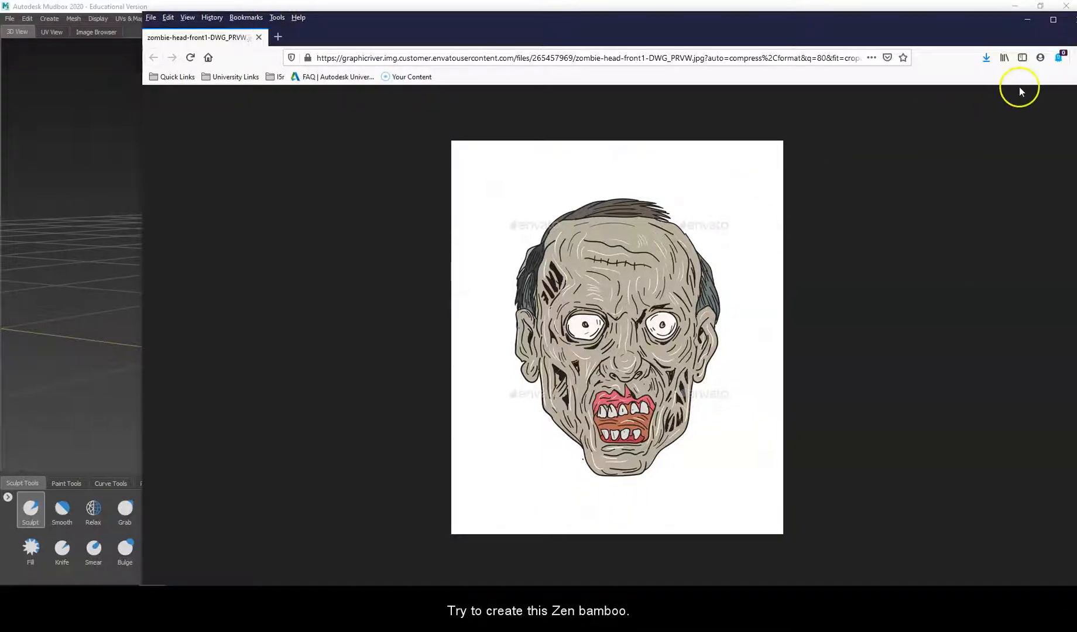
{"action": "left_click_drag", "start_coordinate": [776, 24], "coordinate": [1076, 87]}
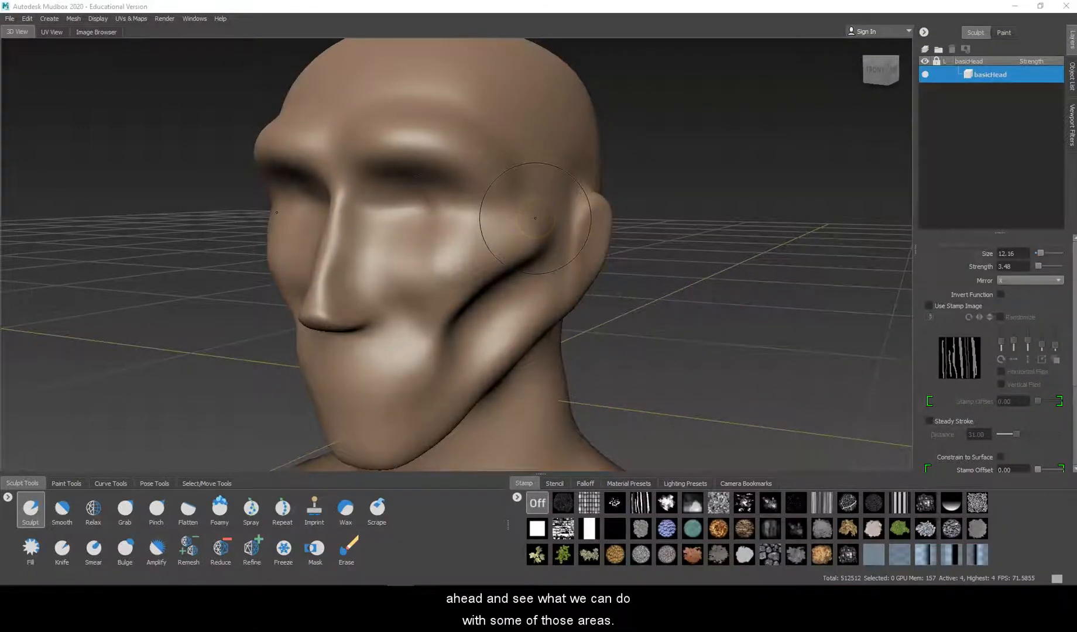
Step: Reshape the protruding brow ridge with the Grab tool at size 12.16
{"action": "left_click_drag", "start_coordinate": [490, 281], "coordinate": [593, 174], "text": "alt"}
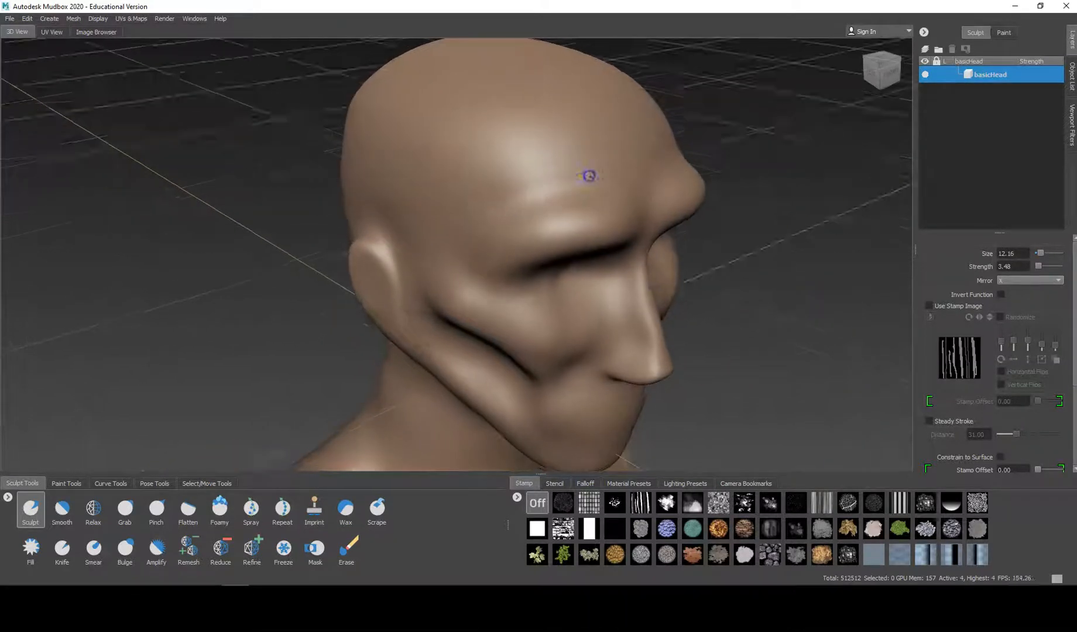
{"action": "left_click", "coordinate": [126, 516]}
{"action": "left_click_drag", "start_coordinate": [589, 235], "coordinate": [651, 257], "text": "alt"}
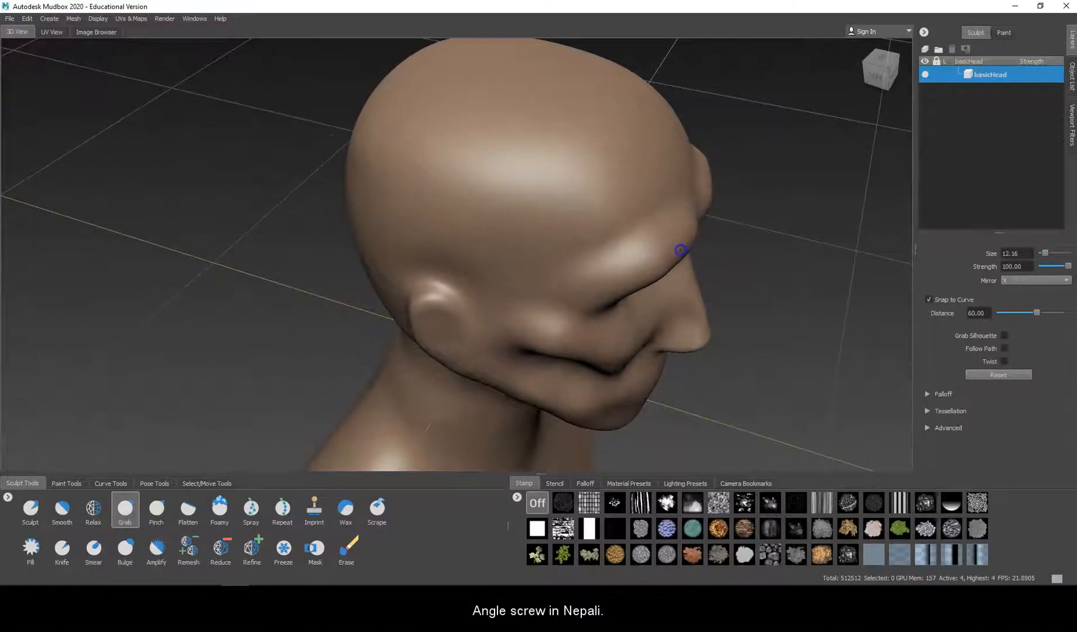
{"action": "mouse_move", "coordinate": [695, 234]}
{"action": "left_mouse_down"}
{"action": "mouse_move", "coordinate": [659, 269]}
{"action": "mouse_move", "coordinate": [472, 243]}
{"action": "mouse_move", "coordinate": [412, 248]}
{"action": "mouse_move", "coordinate": [319, 284]}
{"action": "mouse_move", "coordinate": [254, 287]}
{"action": "left_mouse_up"}
{"action": "mouse_move", "coordinate": [253, 288]}
{"action": "left_mouse_down"}
{"action": "mouse_move", "coordinate": [368, 332]}
{"action": "mouse_move", "coordinate": [486, 274]}
{"action": "mouse_move", "coordinate": [534, 278]}
{"action": "left_mouse_up"}
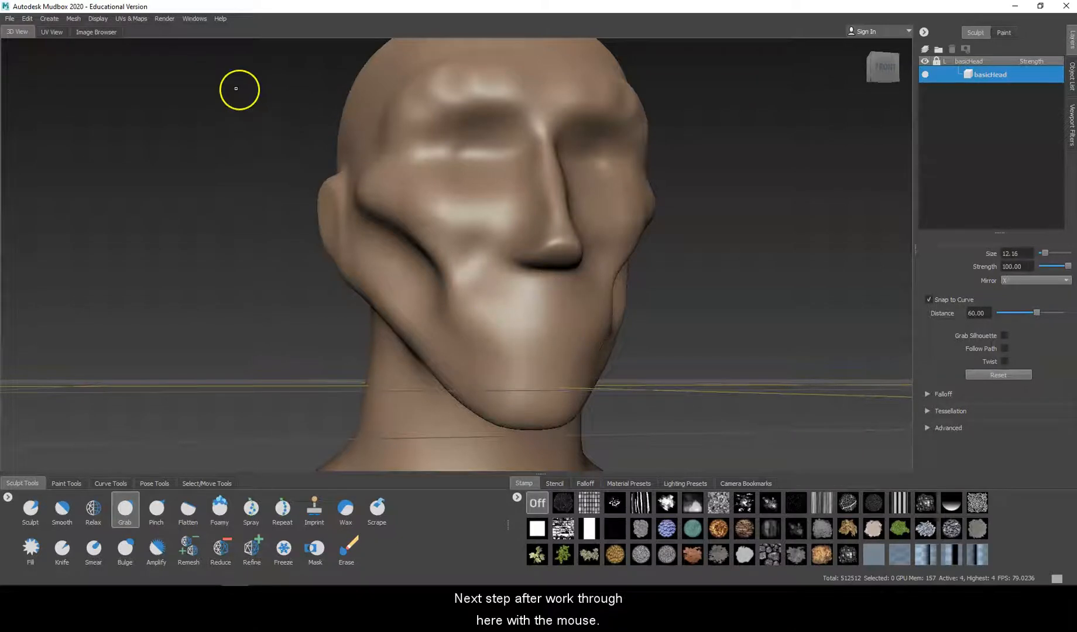
Step: Prepare the Sculpt brush for detailing the mouth area by reducing its size to 3.12 and its strength to 1.36
{"action": "left_click", "coordinate": [30, 508]}
{"action": "mouse_move", "coordinate": [548, 321]}
{"action": "left_mouse_down", "text": "alt"}
{"action": "mouse_move", "coordinate": [426, 329]}
{"action": "mouse_move", "coordinate": [502, 339]}
{"action": "left_mouse_up", "text": "alt"}
{"action": "middle_click_drag", "start_coordinate": [509, 392], "coordinate": [517, 338], "text": "alt"}
{"action": "right_click_drag", "start_coordinate": [521, 356], "coordinate": [532, 392], "text": "alt"}
{"action": "scroll", "coordinate": [464, 338], "scroll_direction": "up", "scroll_amount": 1}
{"action": "middle_click_drag", "start_coordinate": [483, 341], "coordinate": [479, 290], "text": "alt"}
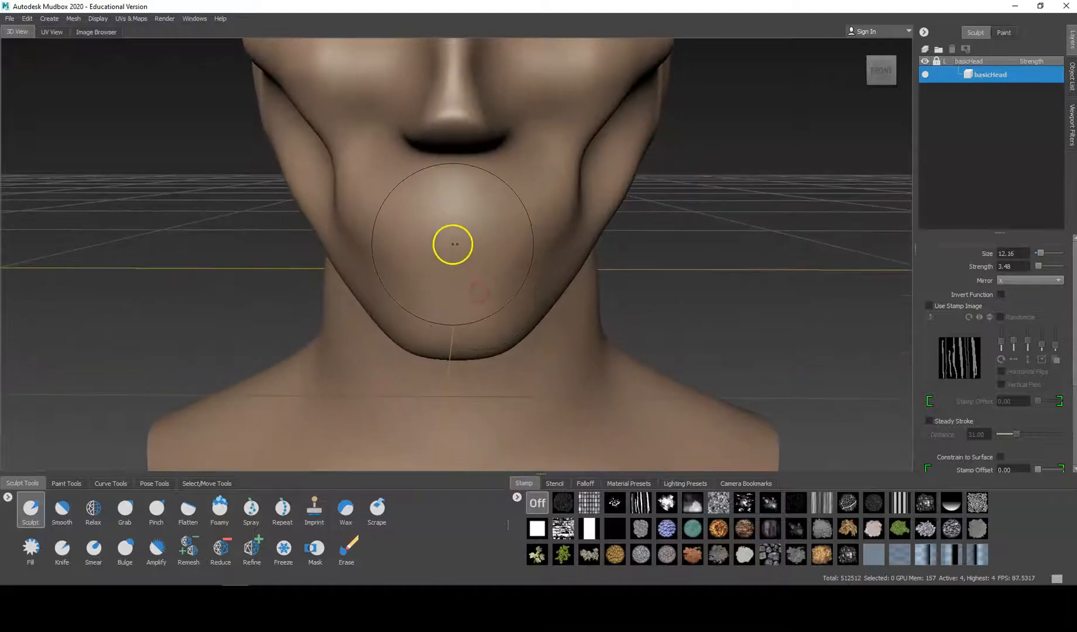
{"action": "scroll", "coordinate": [453, 244], "scroll_direction": "up", "scroll_amount": 1}
{"action": "left_click_drag", "start_coordinate": [453, 244], "coordinate": [479, 307], "text": "alt"}
{"action": "key", "text": "b"}
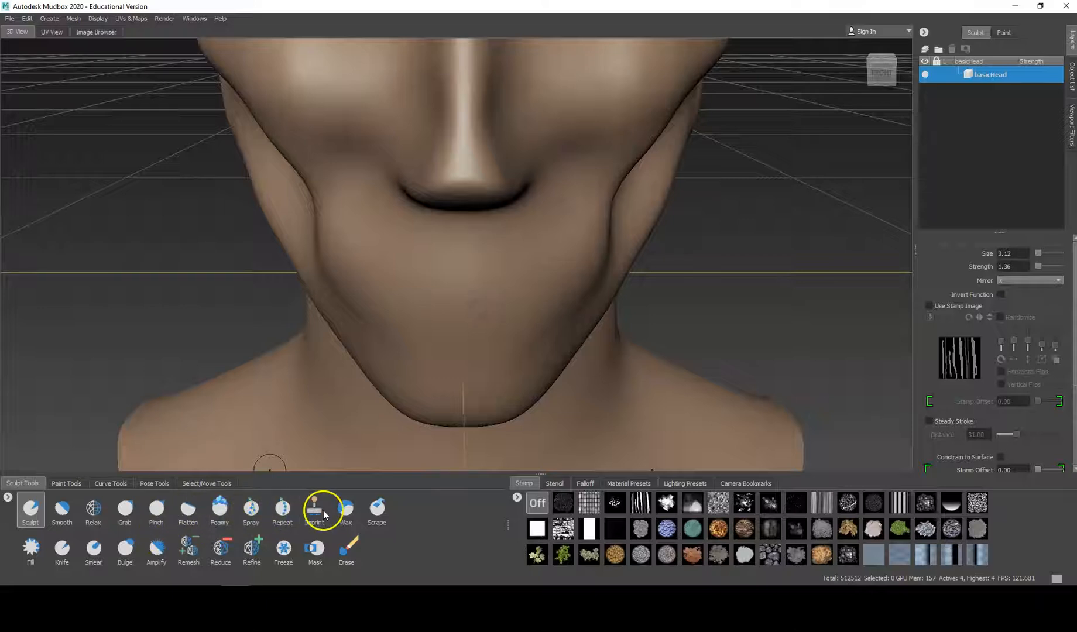
Step: Build up an arched upper lip below the nose with the Wax tool at size 3.12 and strength 1.54
{"action": "left_click", "coordinate": [346, 508]}
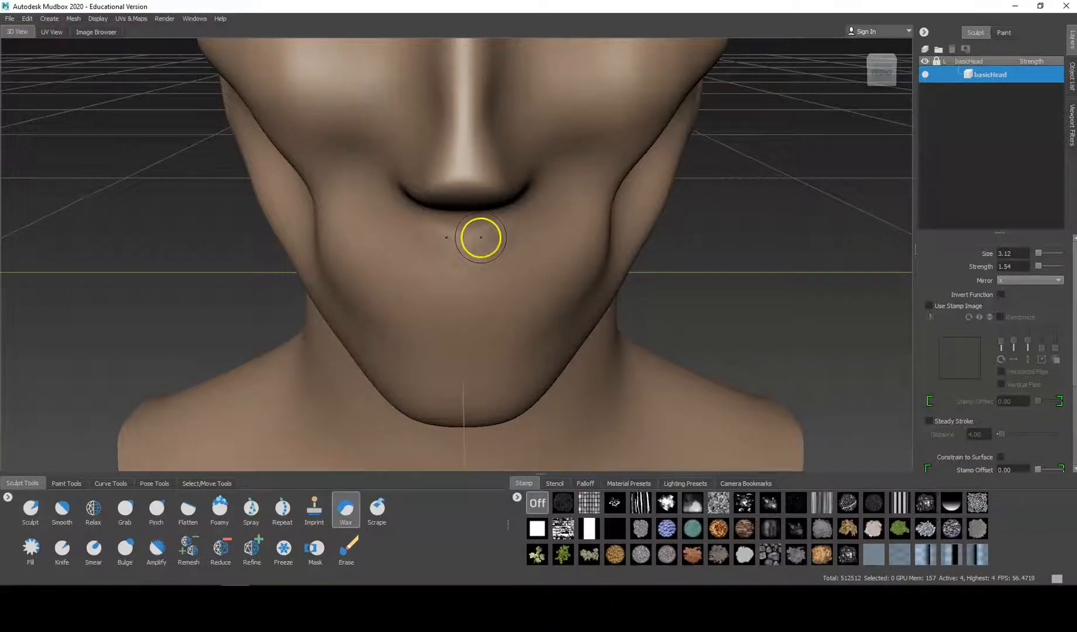
{"action": "mouse_move", "coordinate": [469, 243]}
{"action": "left_mouse_down", "text": "alt"}
{"action": "mouse_move", "coordinate": [476, 224]}
{"action": "mouse_move", "coordinate": [481, 234]}
{"action": "left_mouse_up", "text": "alt"}
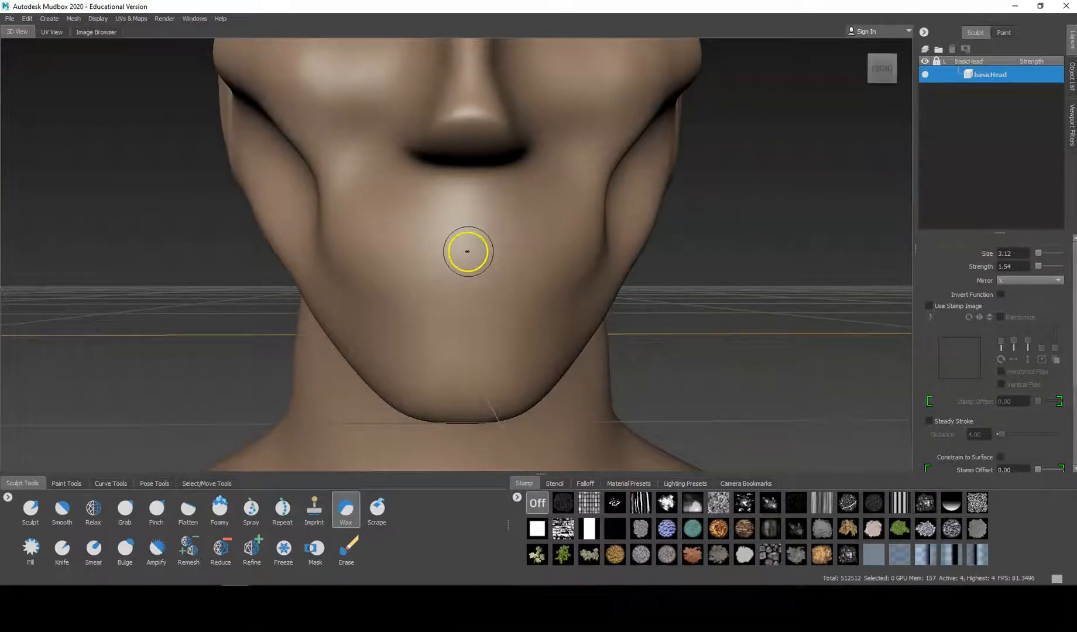
{"action": "left_click_drag", "start_coordinate": [467, 250], "coordinate": [453, 237]}
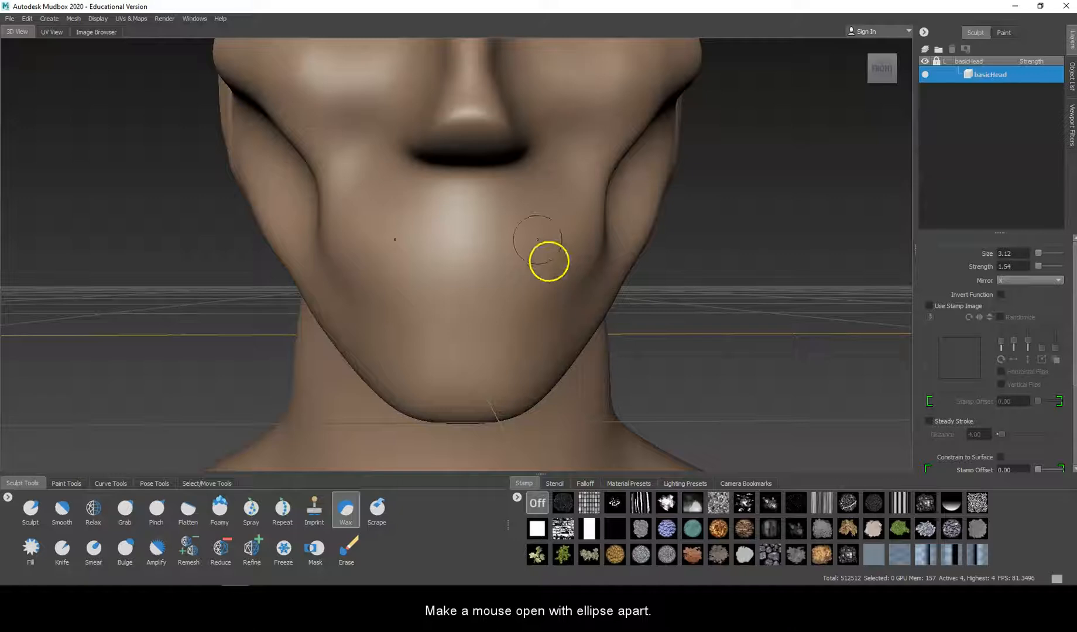
{"action": "left_click", "coordinate": [551, 269]}
{"action": "mouse_move", "coordinate": [550, 270]}
{"action": "left_mouse_down"}
{"action": "mouse_move", "coordinate": [504, 265]}
{"action": "mouse_move", "coordinate": [456, 221]}
{"action": "mouse_move", "coordinate": [470, 199]}
{"action": "mouse_move", "coordinate": [461, 212]}
{"action": "mouse_move", "coordinate": [435, 207]}
{"action": "mouse_move", "coordinate": [427, 222]}
{"action": "mouse_move", "coordinate": [481, 195]}
{"action": "mouse_move", "coordinate": [469, 193]}
{"action": "mouse_move", "coordinate": [513, 203]}
{"action": "left_mouse_up"}
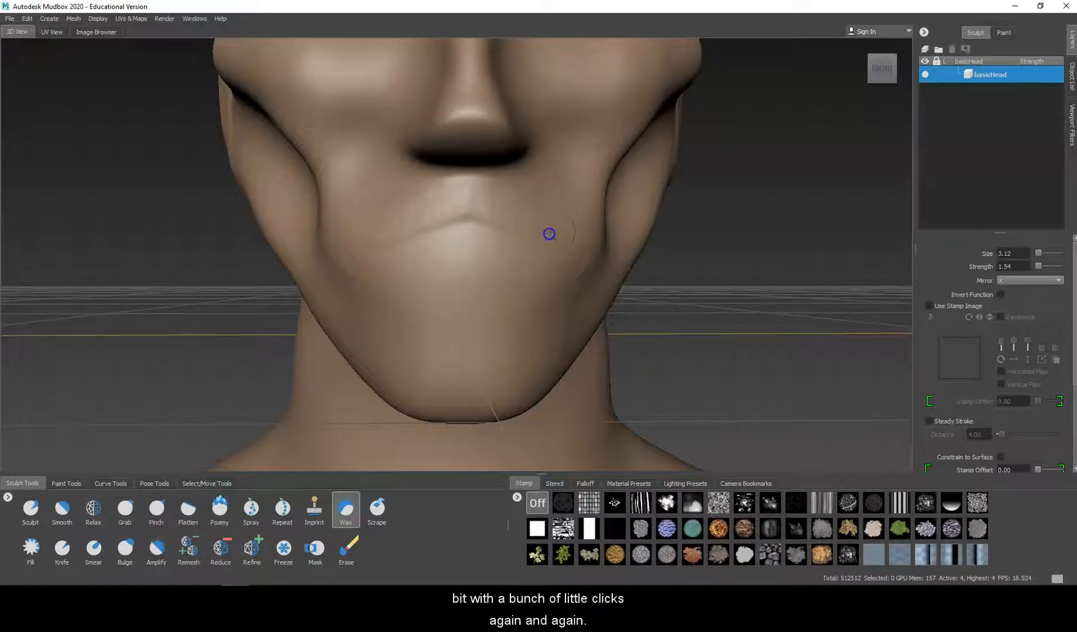
Step: Form the lower lip above the chin and extend it toward the mouth corners with the Wax tool
{"action": "mouse_move", "coordinate": [484, 364]}
{"action": "left_mouse_down"}
{"action": "mouse_move", "coordinate": [466, 340]}
{"action": "mouse_move", "coordinate": [487, 355]}
{"action": "mouse_move", "coordinate": [514, 352]}
{"action": "left_mouse_up"}
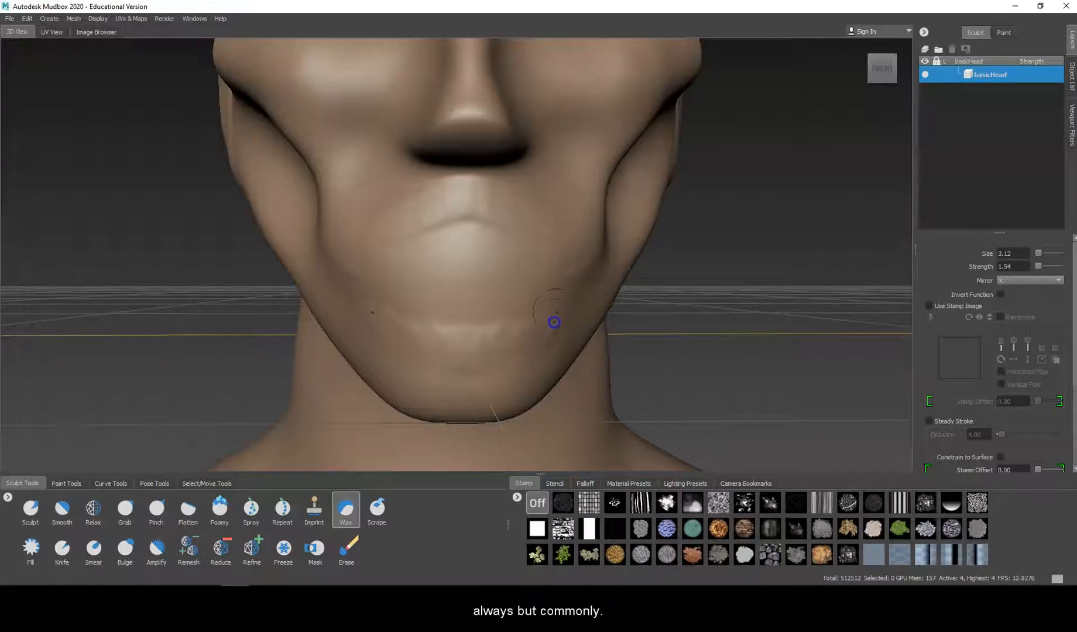
{"action": "mouse_move", "coordinate": [491, 342]}
{"action": "left_mouse_down"}
{"action": "mouse_move", "coordinate": [478, 341]}
{"action": "mouse_move", "coordinate": [477, 356]}
{"action": "left_mouse_up"}
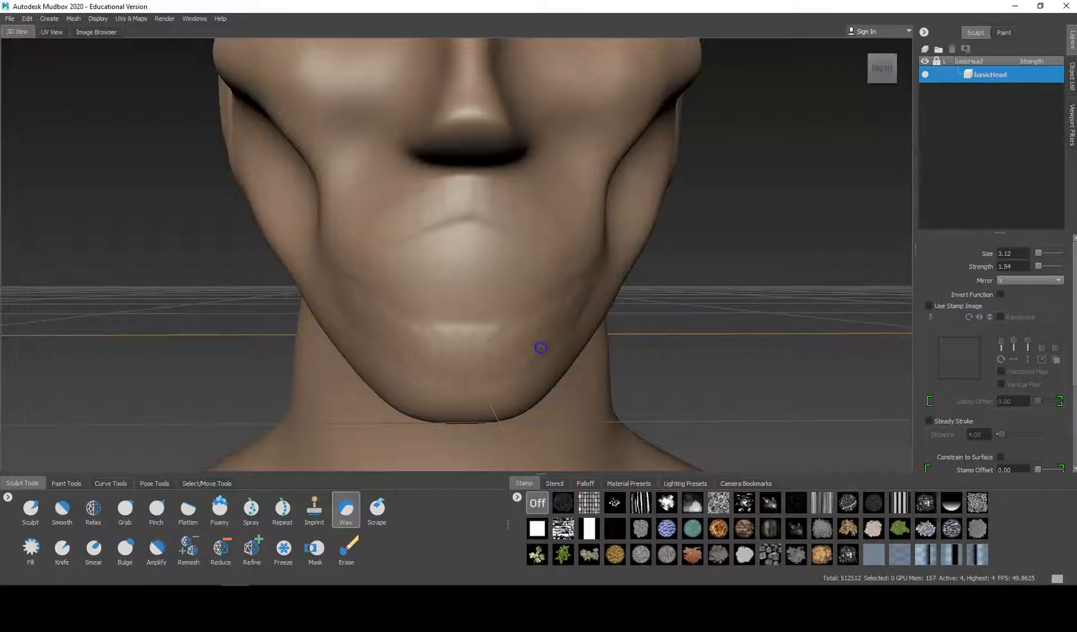
{"action": "left_click_drag", "start_coordinate": [563, 328], "coordinate": [578, 322]}
Step: Layer more wax over both lips and around the mouth corners to make them protrude and look rough and deteriorated
{"action": "mouse_move", "coordinate": [491, 223]}
{"action": "left_mouse_down"}
{"action": "mouse_move", "coordinate": [469, 185]}
{"action": "mouse_move", "coordinate": [475, 210]}
{"action": "left_mouse_up"}
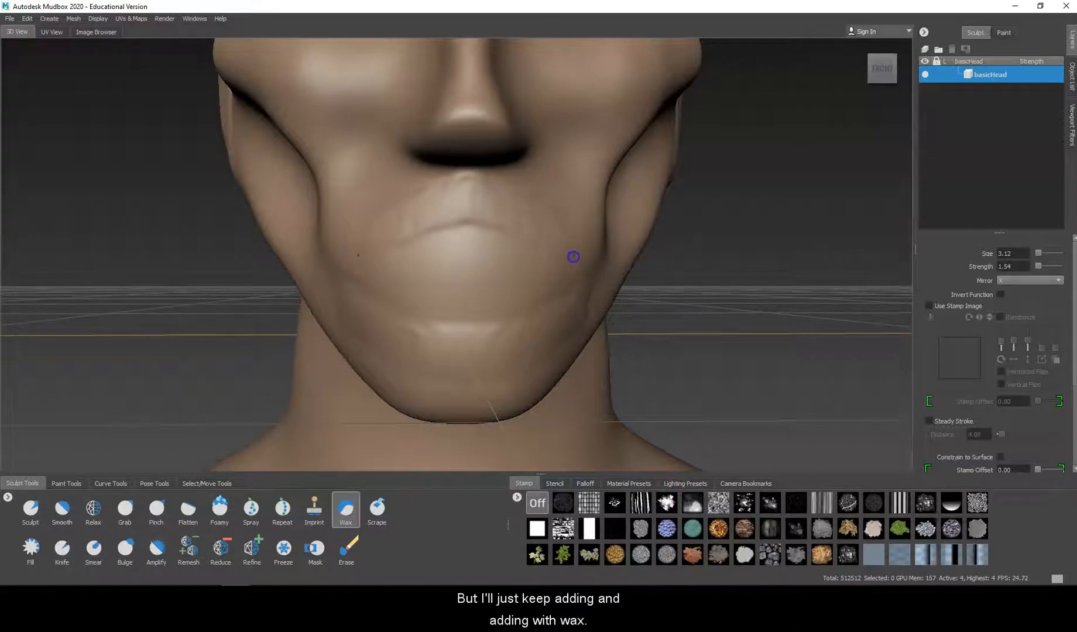
{"action": "left_click_drag", "start_coordinate": [473, 336], "coordinate": [471, 342]}
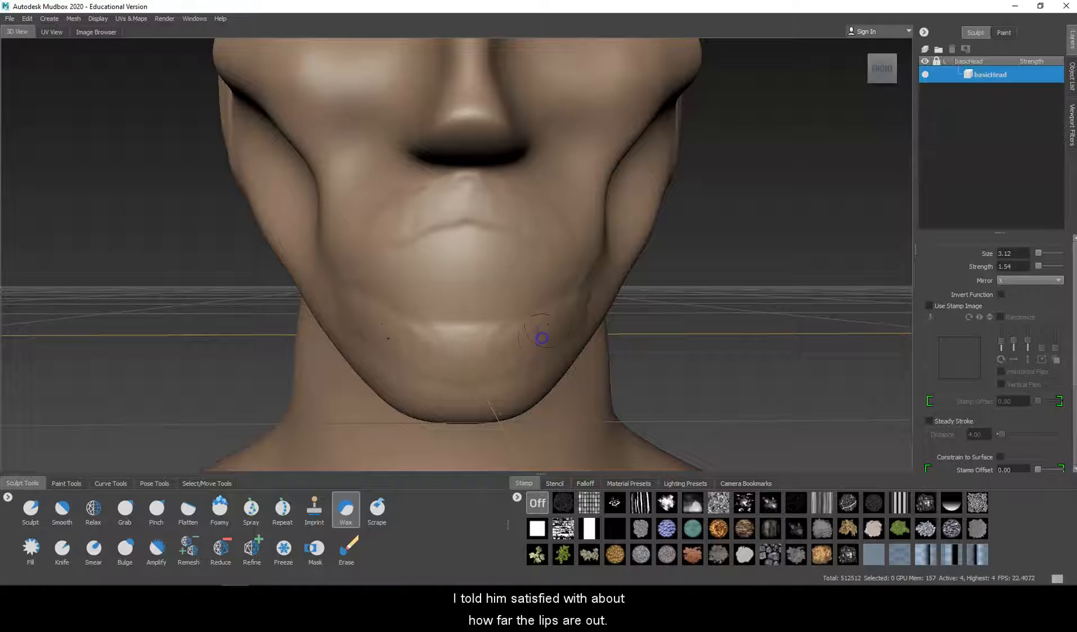
{"action": "left_click_drag", "start_coordinate": [453, 190], "coordinate": [502, 217]}
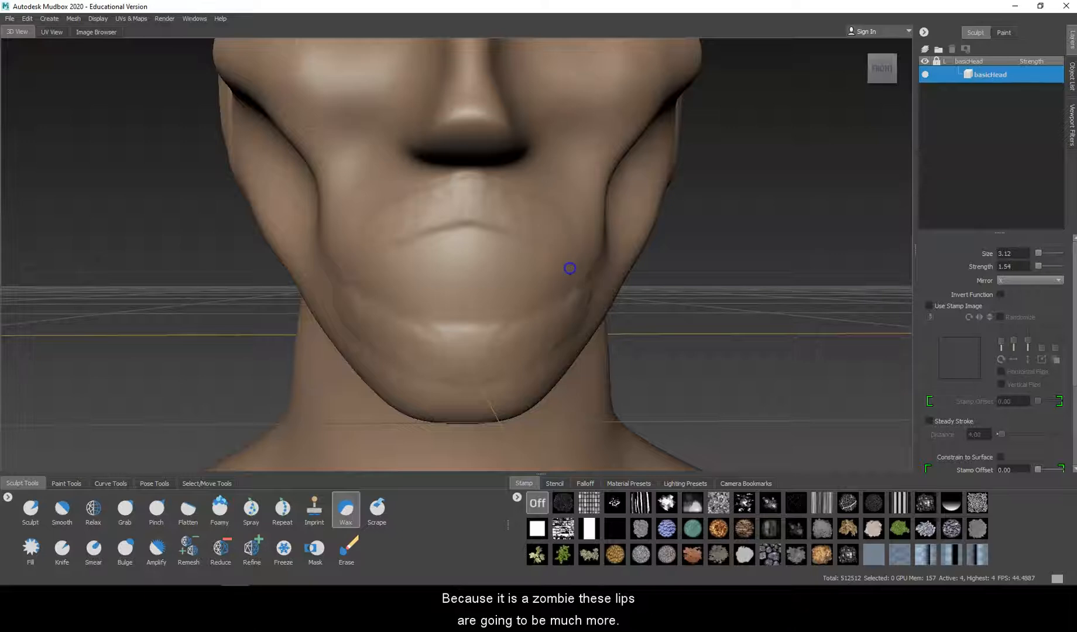
{"action": "mouse_move", "coordinate": [470, 191]}
{"action": "left_mouse_down"}
{"action": "mouse_move", "coordinate": [469, 209]}
{"action": "mouse_move", "coordinate": [509, 221]}
{"action": "left_mouse_up"}
{"action": "left_click_drag", "start_coordinate": [486, 349], "coordinate": [475, 375]}
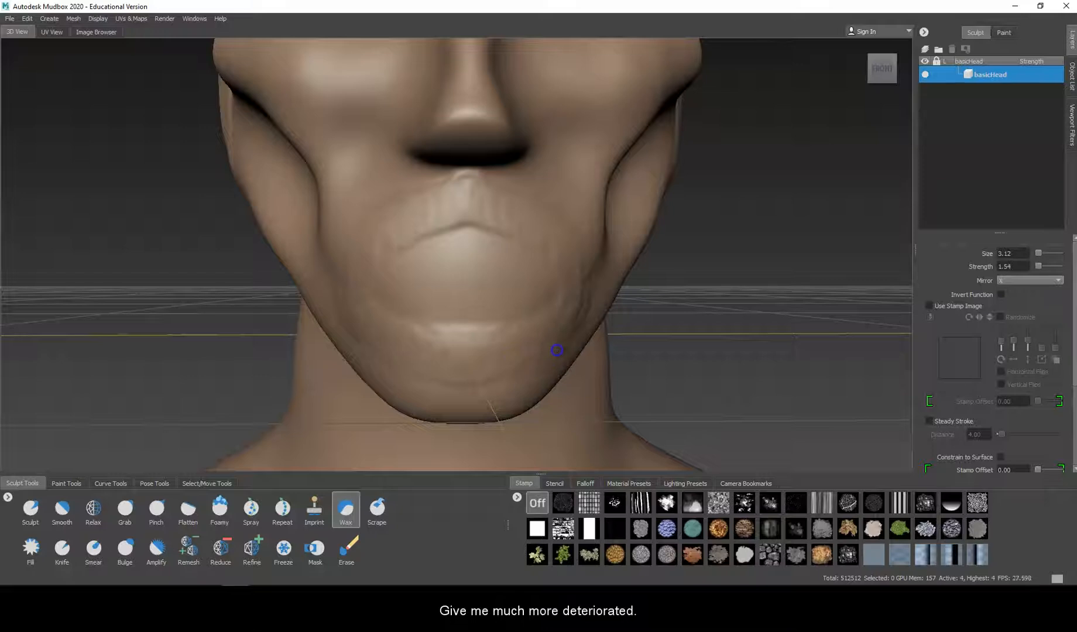
{"action": "mouse_move", "coordinate": [477, 186]}
{"action": "left_mouse_down"}
{"action": "mouse_move", "coordinate": [486, 192]}
{"action": "mouse_move", "coordinate": [471, 208]}
{"action": "left_mouse_up"}
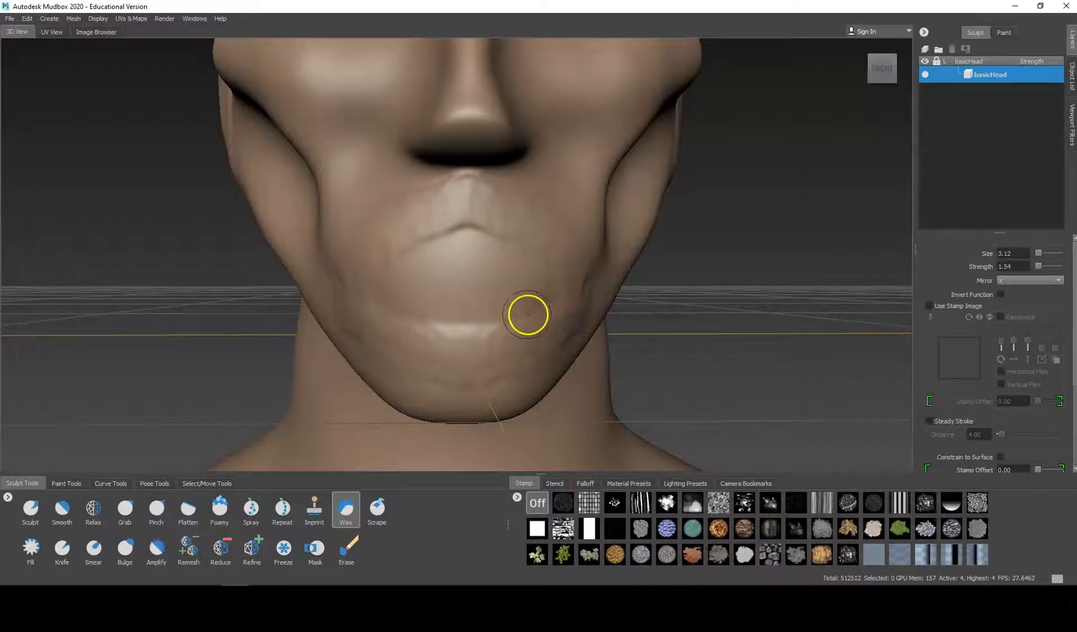
Step: Undo the Sculpt test stroke under the nose and thicken both lips with the Sculpt brush at size 5.16 and strength 0.55
{"action": "left_click", "coordinate": [36, 506]}
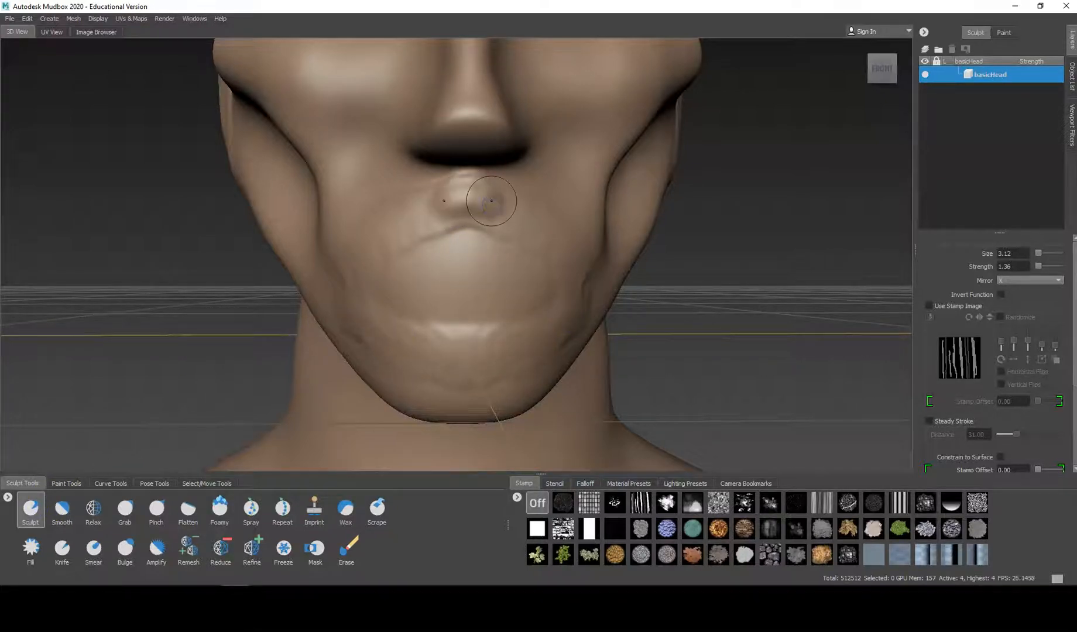
{"action": "key", "text": "ctrl+z"}
{"action": "left_click_drag", "start_coordinate": [482, 214], "coordinate": [494, 216]}
{"action": "left_click_drag", "start_coordinate": [462, 342], "coordinate": [490, 353]}
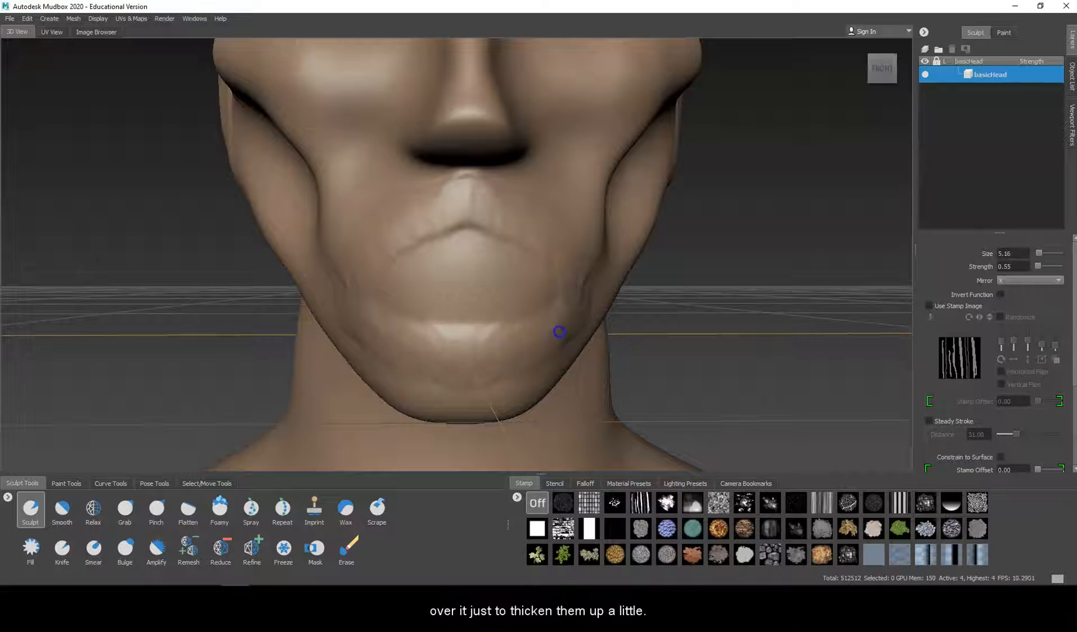
Step: Thicken the upper lip further with Sculpt strokes along its sides and at its centre
{"action": "mouse_move", "coordinate": [527, 231]}
{"action": "left_mouse_down"}
{"action": "mouse_move", "coordinate": [464, 197]}
{"action": "mouse_move", "coordinate": [503, 216]}
{"action": "left_mouse_up"}
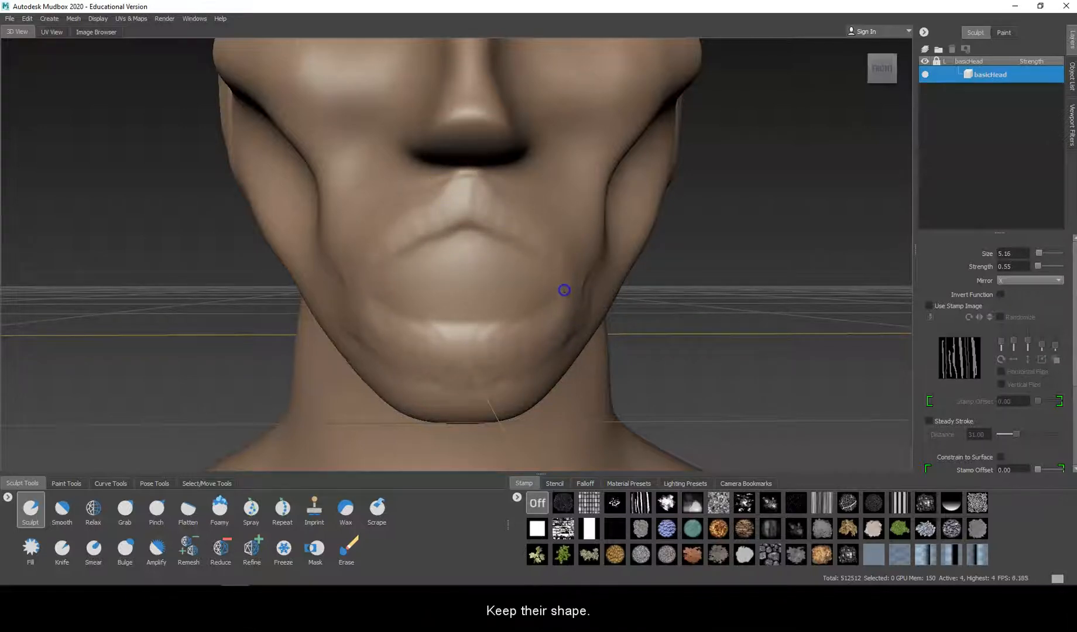
{"action": "mouse_move", "coordinate": [542, 256]}
{"action": "left_mouse_down"}
{"action": "mouse_move", "coordinate": [428, 166]}
{"action": "mouse_move", "coordinate": [543, 226]}
{"action": "mouse_move", "coordinate": [561, 247]}
{"action": "mouse_move", "coordinate": [502, 224]}
{"action": "left_mouse_up"}
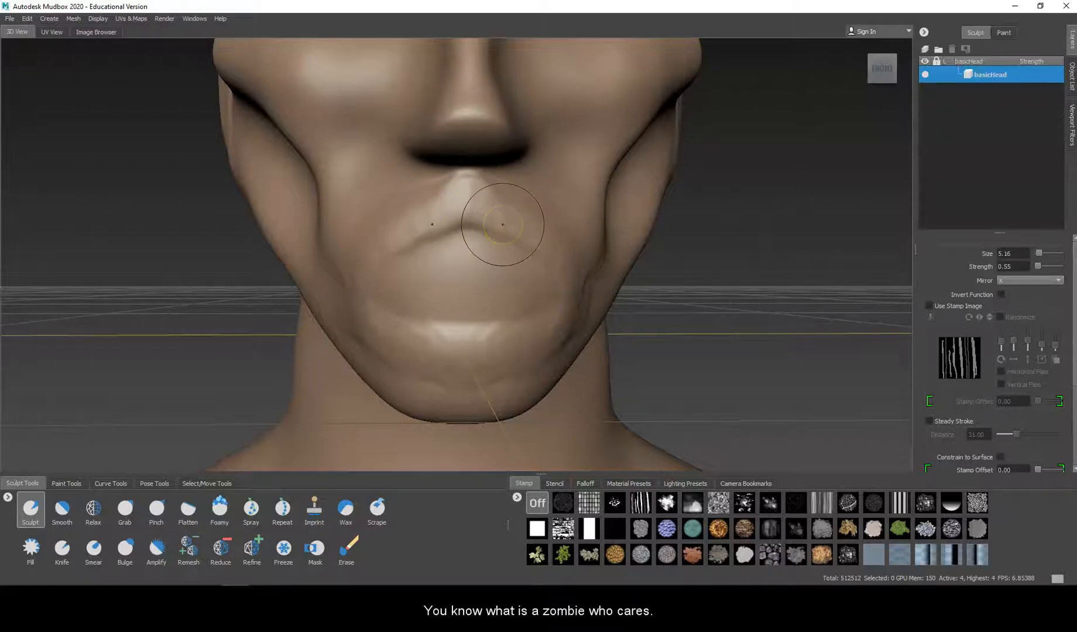
{"action": "mouse_move", "coordinate": [454, 195]}
{"action": "left_mouse_down"}
{"action": "mouse_move", "coordinate": [475, 192]}
{"action": "mouse_move", "coordinate": [468, 206]}
{"action": "left_mouse_up"}
Step: Add small raised detail to the groove under the nose with the Sculpt brush at size 1.39, and soften it with smoothing
{"action": "key", "text": "b"}
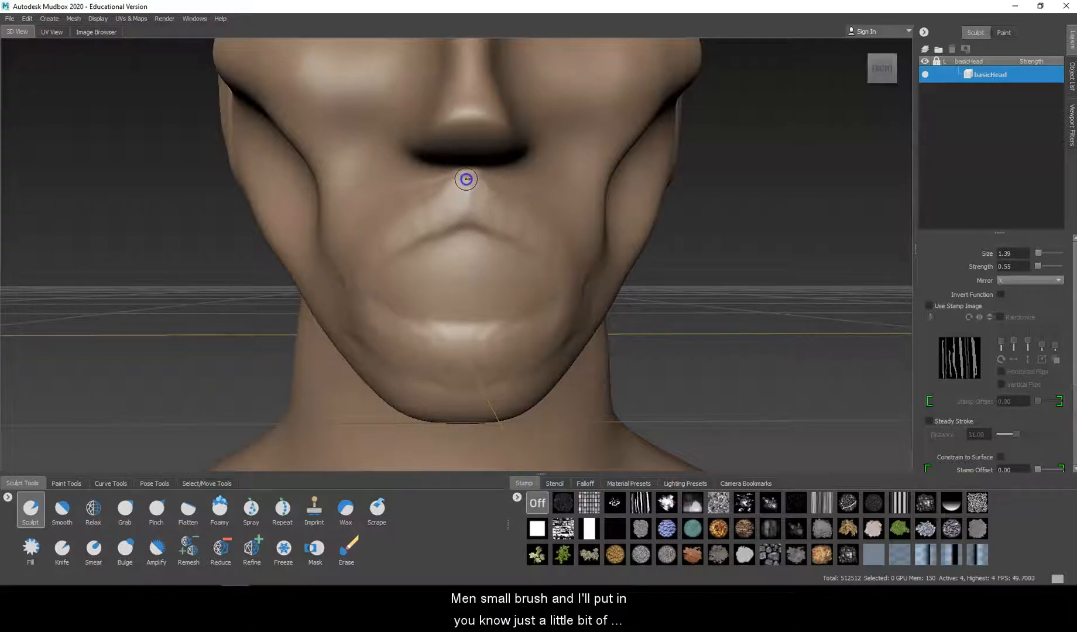
{"action": "left_click_drag", "start_coordinate": [478, 181], "coordinate": [470, 186]}
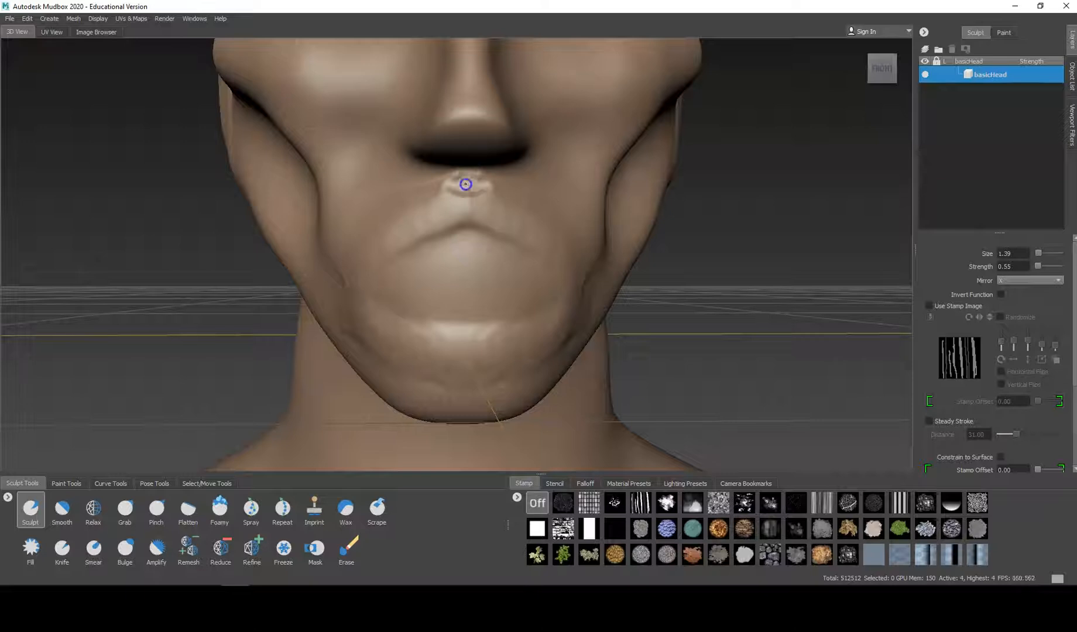
{"action": "key", "text": "shift"}
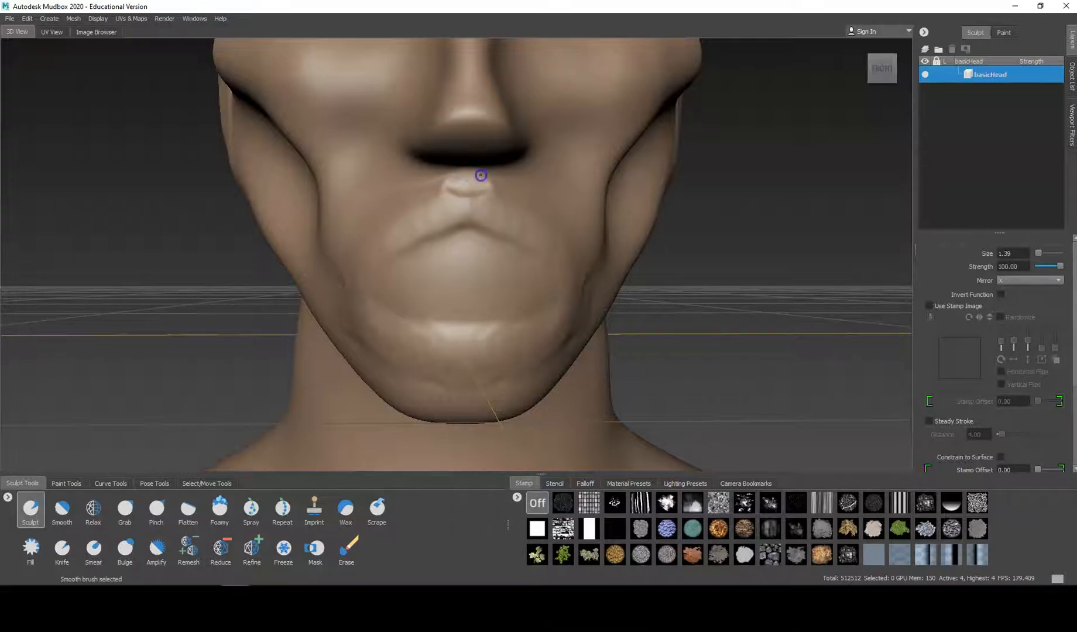
{"action": "left_click_drag", "start_coordinate": [467, 194], "coordinate": [482, 188], "text": "shift"}
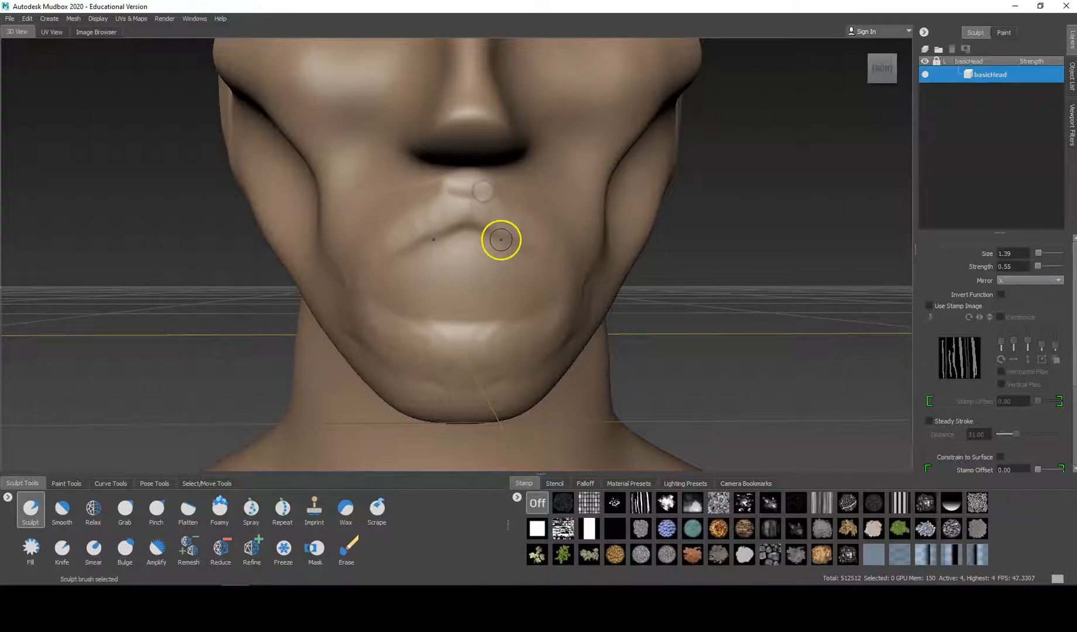
Step: Recess the area between the lips with inverted Sculpt strokes at size 3.34, defining the inner edges of both lips
{"action": "key", "text": "b"}
{"action": "mouse_move", "coordinate": [481, 268]}
{"action": "left_mouse_down"}
{"action": "mouse_move", "coordinate": [519, 282]}
{"action": "mouse_move", "coordinate": [474, 247]}
{"action": "mouse_move", "coordinate": [523, 273]}
{"action": "mouse_move", "coordinate": [490, 308]}
{"action": "mouse_move", "coordinate": [454, 281]}
{"action": "mouse_move", "coordinate": [476, 308]}
{"action": "mouse_move", "coordinate": [461, 271]}
{"action": "mouse_move", "coordinate": [468, 288]}
{"action": "left_mouse_up"}
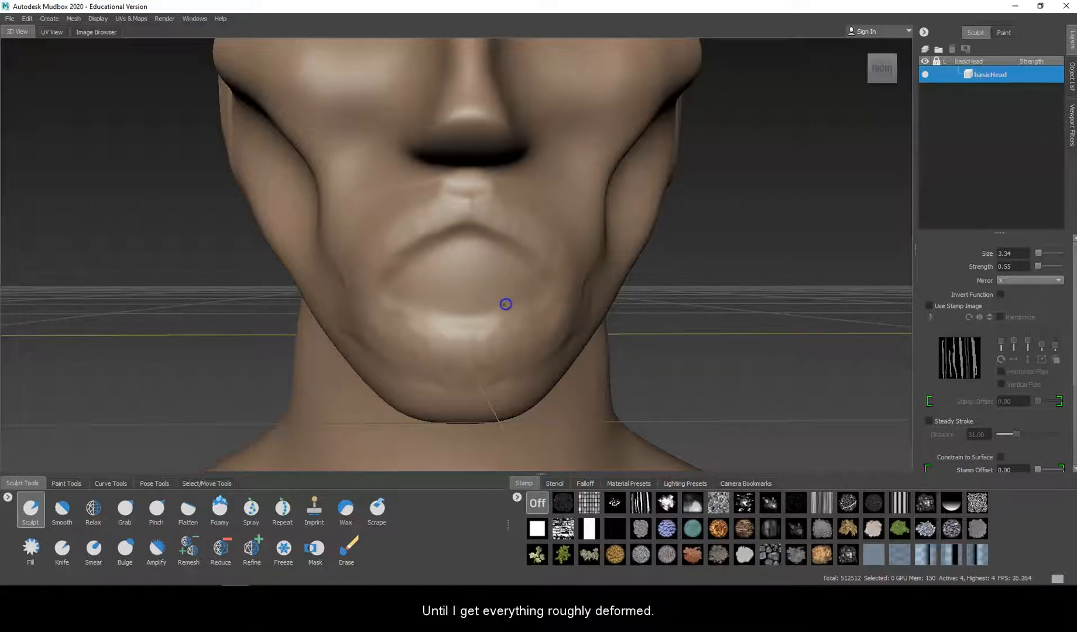
{"action": "left_click_drag", "start_coordinate": [482, 319], "coordinate": [509, 308]}
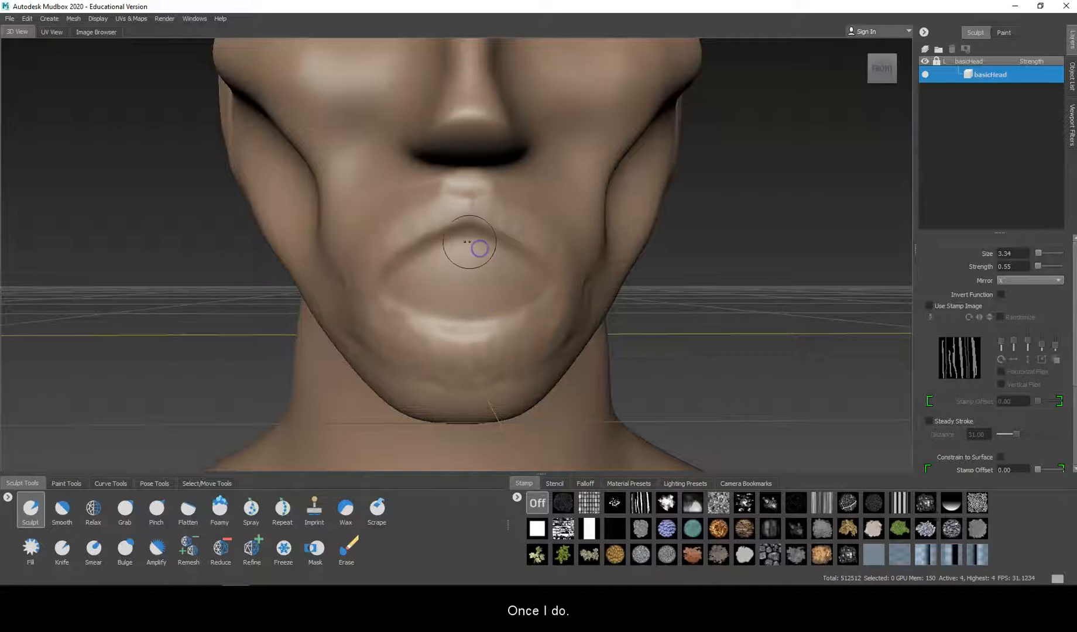
{"action": "left_click_drag", "start_coordinate": [486, 250], "coordinate": [509, 261]}
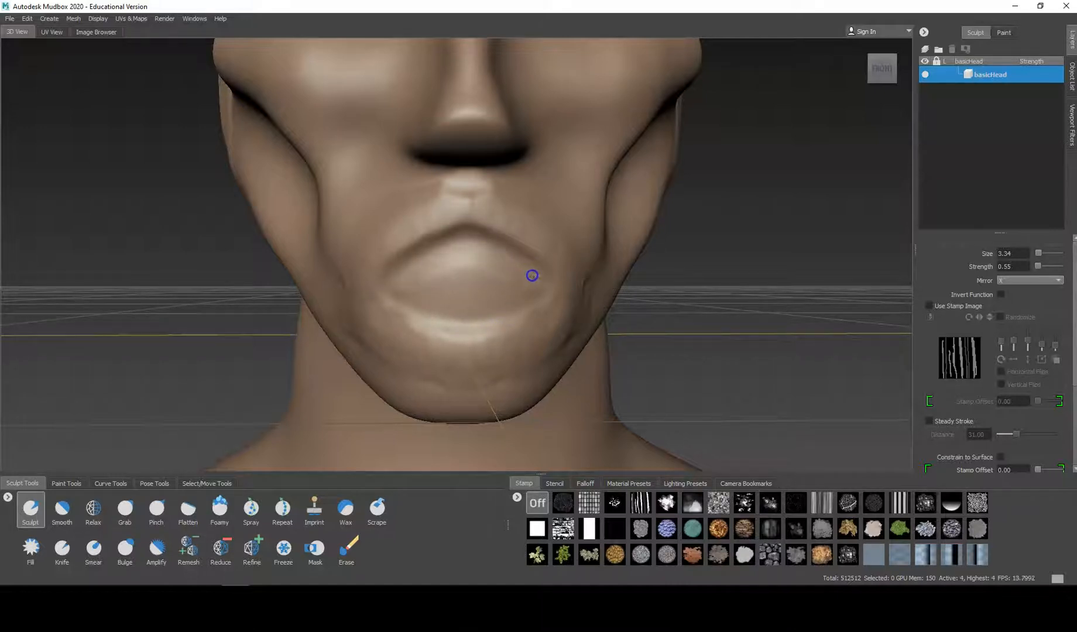
{"action": "mouse_move", "coordinate": [520, 299]}
{"action": "left_mouse_down"}
{"action": "mouse_move", "coordinate": [445, 307]}
{"action": "mouse_move", "coordinate": [517, 294]}
{"action": "mouse_move", "coordinate": [469, 262]}
{"action": "mouse_move", "coordinate": [486, 288]}
{"action": "mouse_move", "coordinate": [502, 283]}
{"action": "left_mouse_up"}
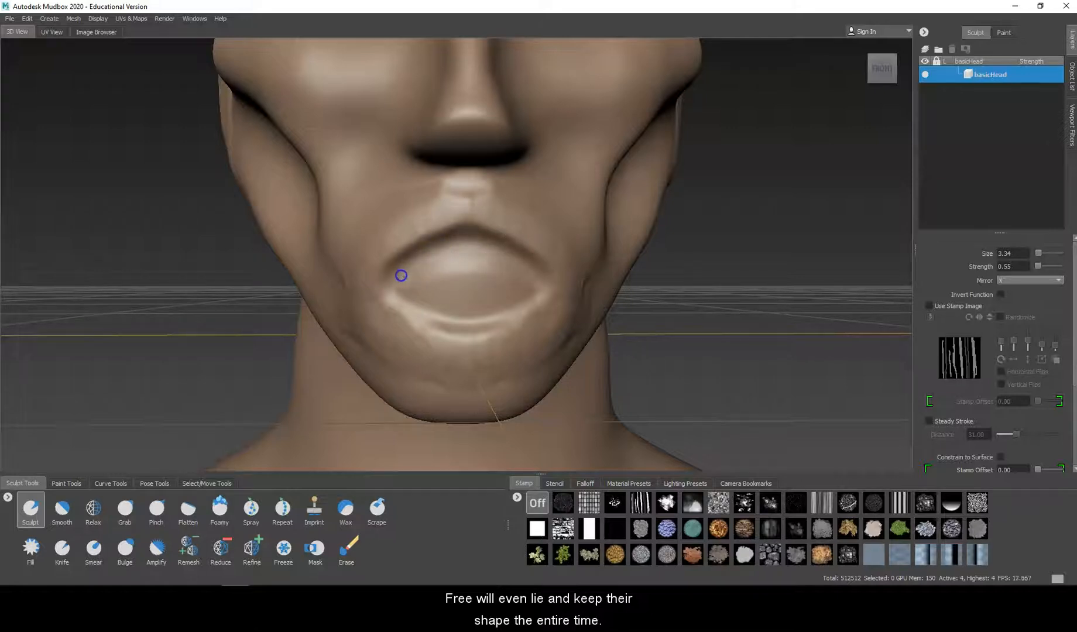
{"action": "left_click_drag", "start_coordinate": [420, 297], "coordinate": [464, 311]}
{"action": "mouse_move", "coordinate": [516, 274]}
{"action": "left_mouse_down"}
{"action": "mouse_move", "coordinate": [441, 270]}
{"action": "mouse_move", "coordinate": [492, 289]}
{"action": "left_mouse_up"}
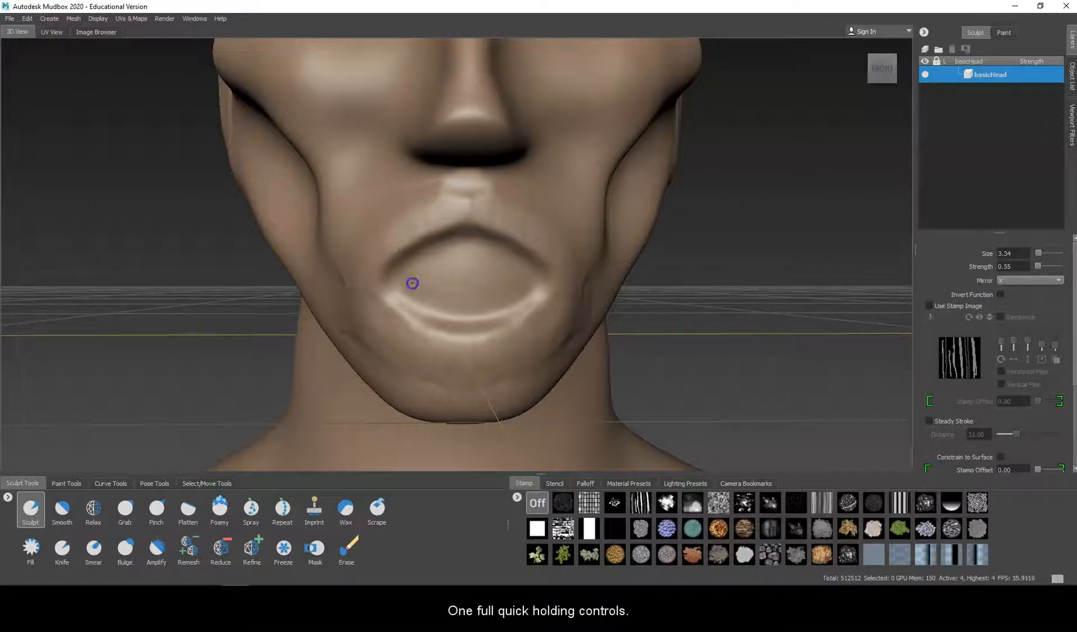
{"action": "mouse_move", "coordinate": [519, 276]}
{"action": "left_mouse_down"}
{"action": "mouse_move", "coordinate": [456, 252]}
{"action": "mouse_move", "coordinate": [435, 293]}
{"action": "mouse_move", "coordinate": [511, 303]}
{"action": "mouse_move", "coordinate": [464, 272]}
{"action": "mouse_move", "coordinate": [490, 280]}
{"action": "left_mouse_up"}
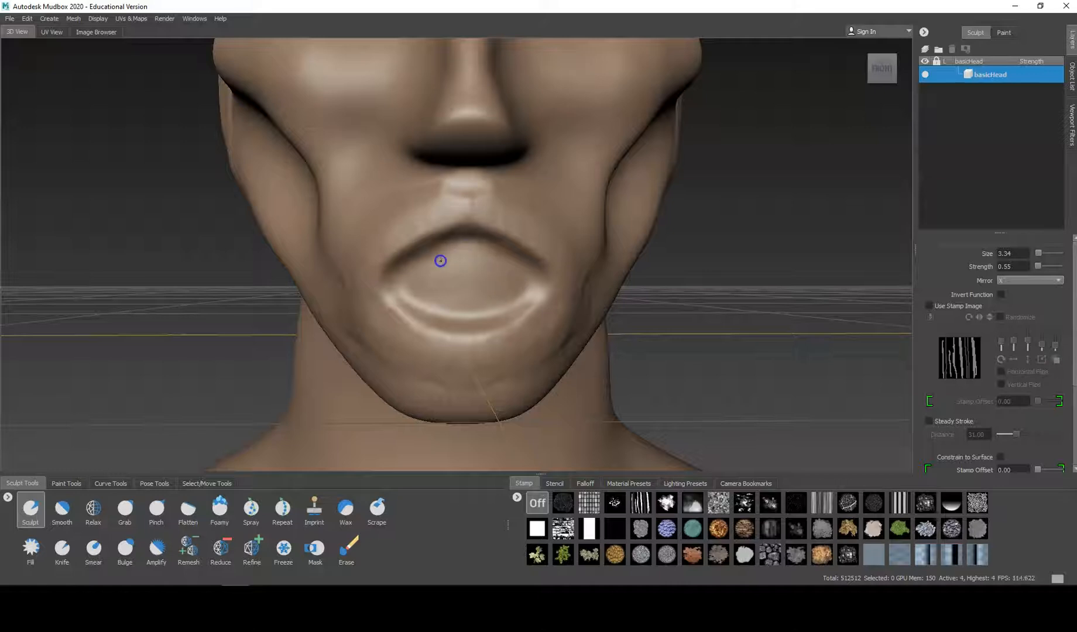
Step: Extend the mouth corners outward and carve a deep, wide mouth opening between the lips, refining its inner ends
{"action": "left_click_drag", "start_coordinate": [385, 287], "coordinate": [391, 289]}
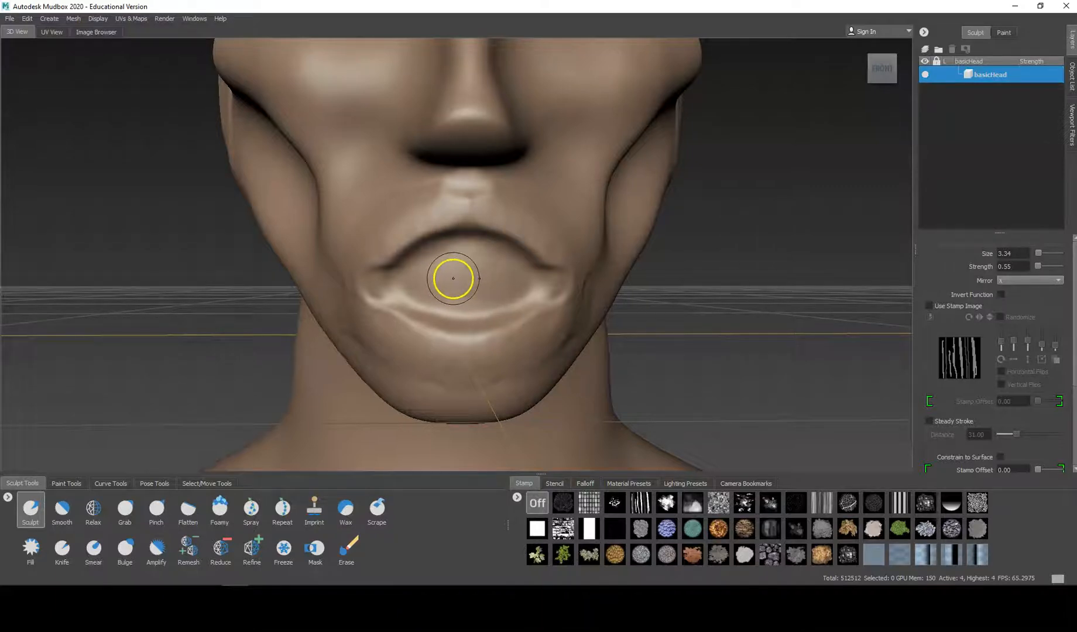
{"action": "left_click_drag", "start_coordinate": [446, 278], "coordinate": [498, 278]}
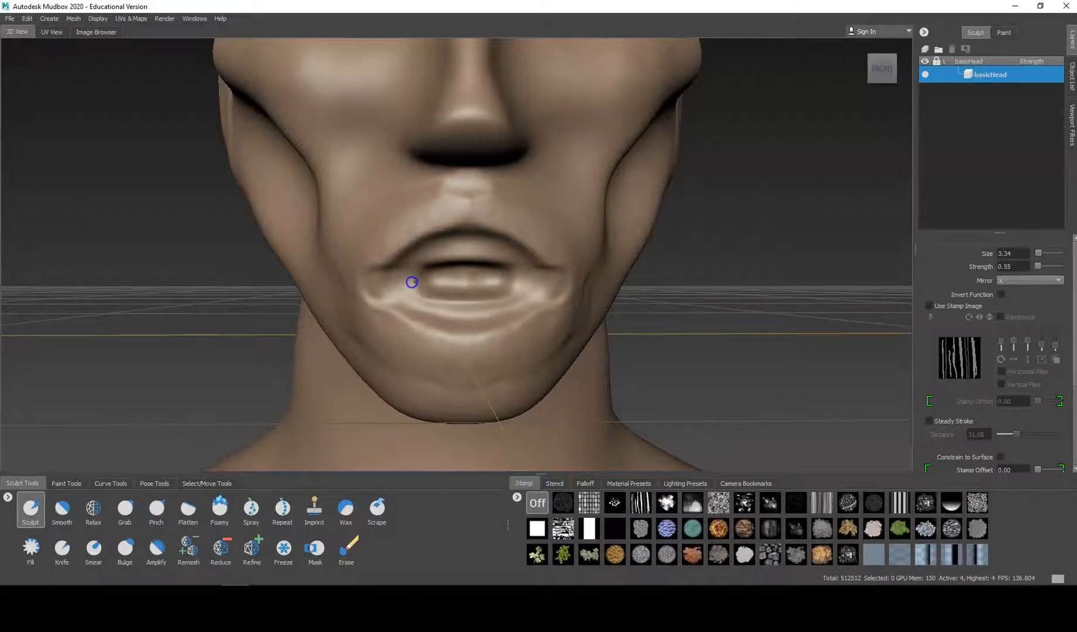
{"action": "left_click_drag", "start_coordinate": [411, 282], "coordinate": [430, 284]}
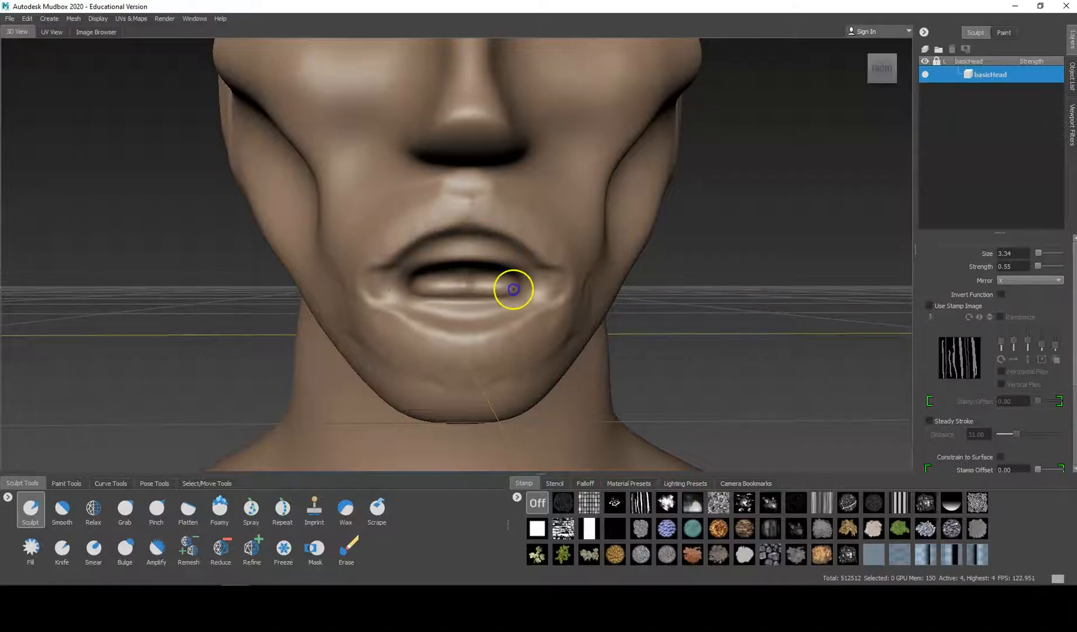
{"action": "left_click_drag", "start_coordinate": [474, 285], "coordinate": [399, 284]}
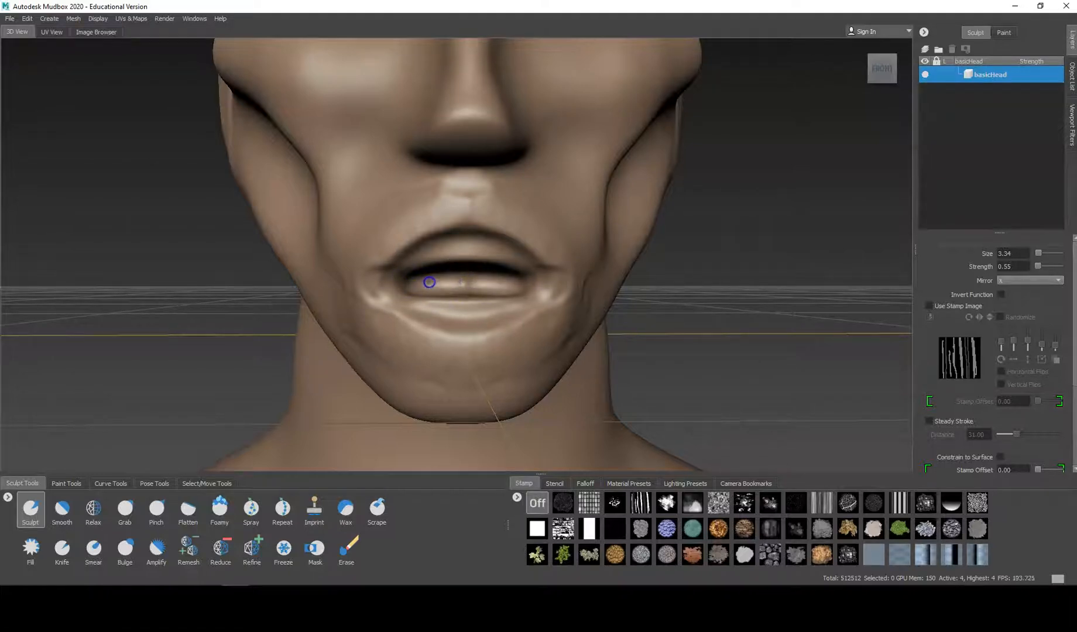
{"action": "key", "text": "shift"}
{"action": "mouse_move", "coordinate": [465, 283]}
{"action": "left_mouse_down", "text": "shift"}
{"action": "mouse_move", "coordinate": [630, 276]}
{"action": "mouse_move", "coordinate": [530, 303]}
{"action": "mouse_move", "coordinate": [512, 287]}
{"action": "left_mouse_up", "text": "shift"}
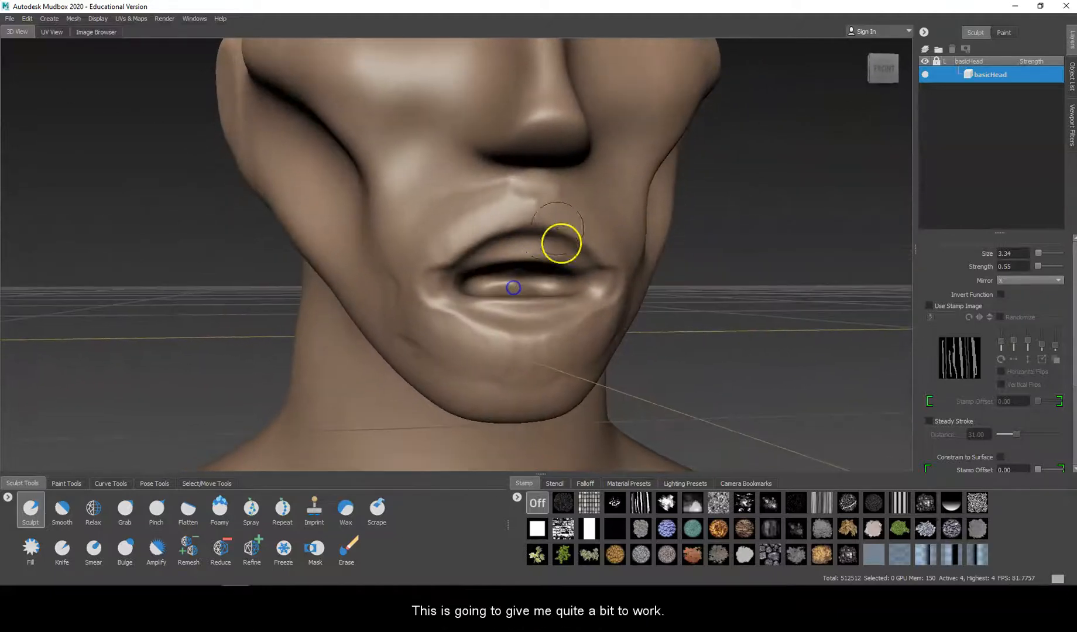
Step: Bulge out the area below the lower lip, around the mouth corners and along the upper lip with broad Sculpt strokes
{"action": "scroll", "coordinate": [560, 292], "scroll_direction": "up", "scroll_amount": 2}
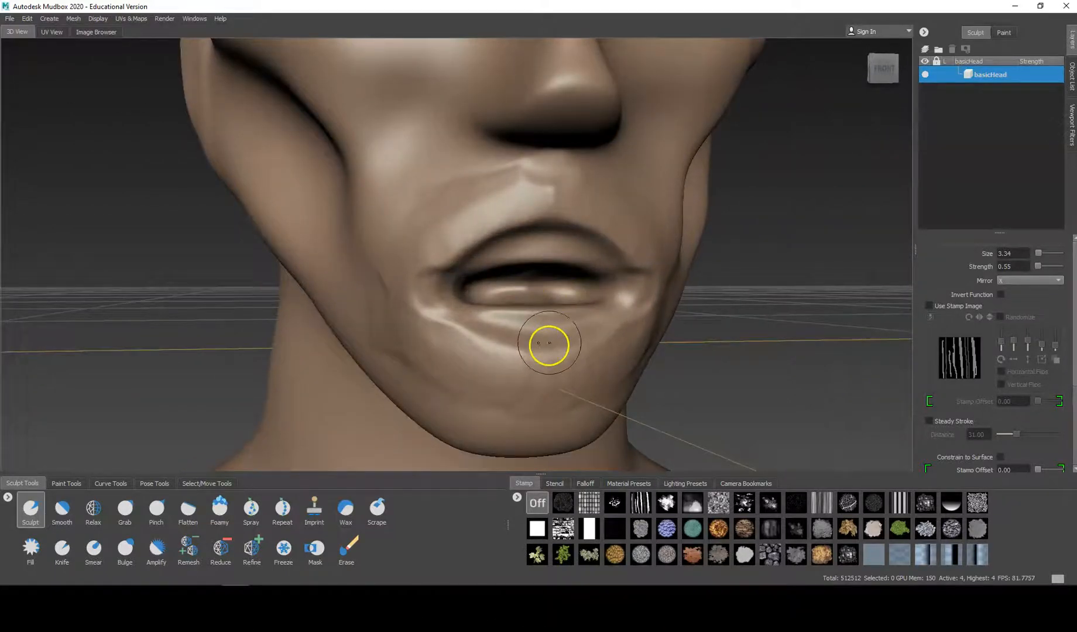
{"action": "left_click_drag", "start_coordinate": [482, 345], "coordinate": [531, 366]}
{"action": "left_click_drag", "start_coordinate": [469, 349], "coordinate": [575, 356]}
{"action": "left_click_drag", "start_coordinate": [481, 377], "coordinate": [580, 391]}
{"action": "left_click_drag", "start_coordinate": [517, 382], "coordinate": [583, 379]}
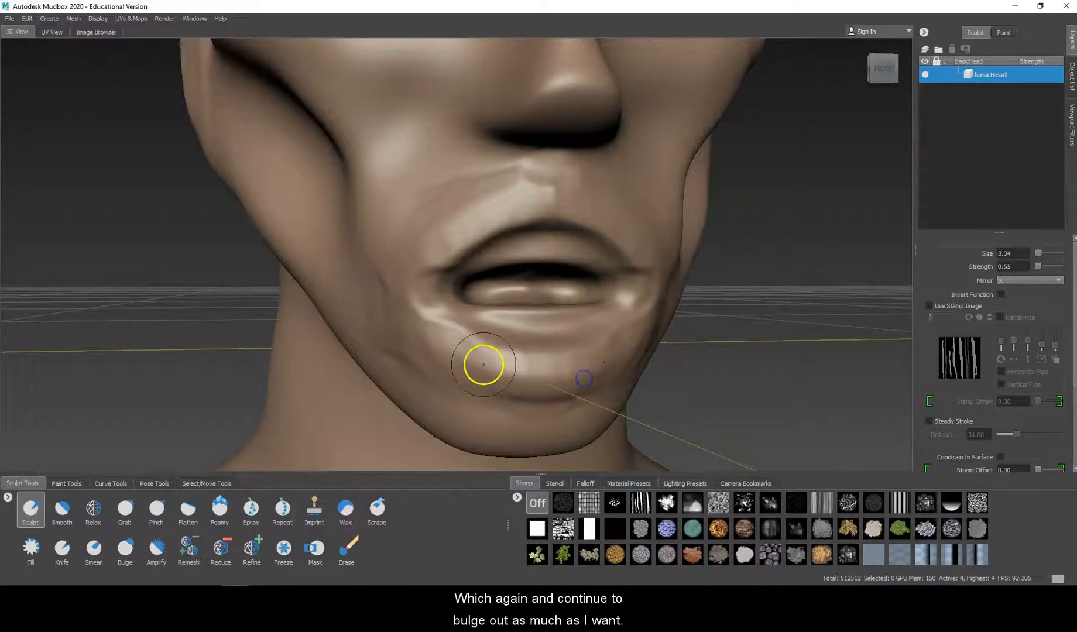
{"action": "left_click_drag", "start_coordinate": [484, 365], "coordinate": [407, 317]}
{"action": "mouse_move", "coordinate": [557, 200]}
{"action": "left_mouse_down"}
{"action": "mouse_move", "coordinate": [463, 233]}
{"action": "mouse_move", "coordinate": [413, 267]}
{"action": "mouse_move", "coordinate": [399, 286]}
{"action": "mouse_move", "coordinate": [409, 293]}
{"action": "left_mouse_up"}
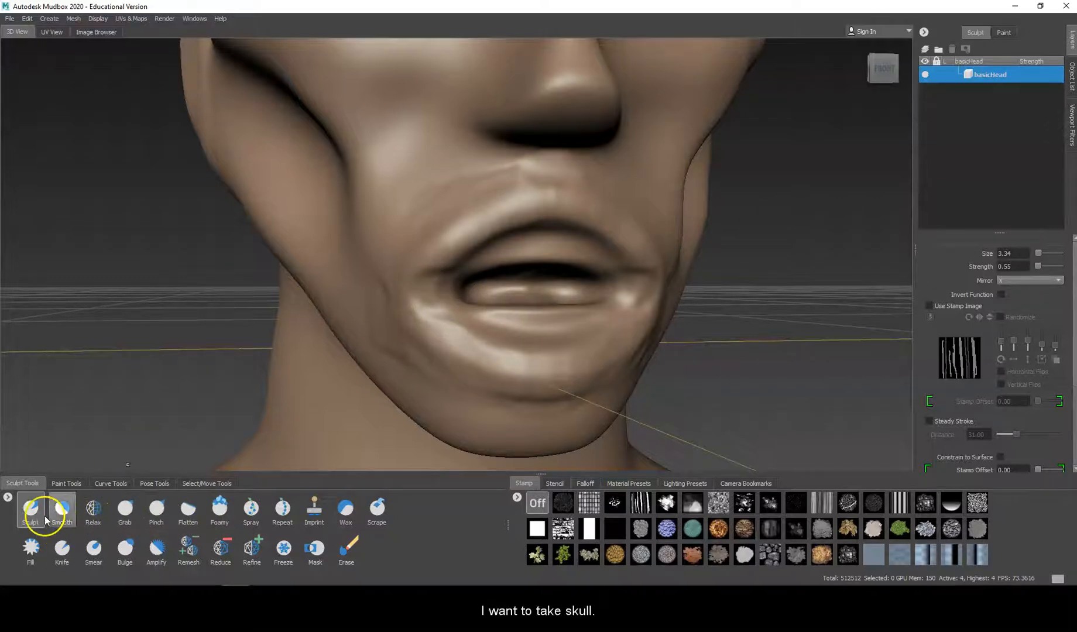
Step: Try cutting creases at the mouth corners with the blue stamp that has an off-centre dark line, at strengths 85 and 55, and undo the strokes
{"action": "left_click", "coordinate": [923, 559]}
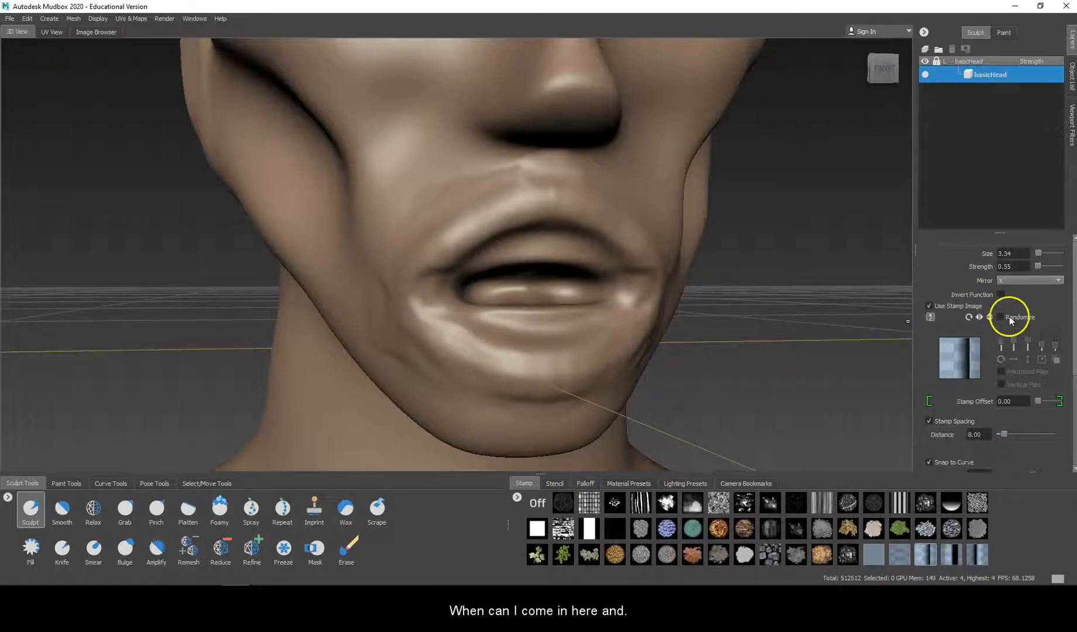
{"action": "left_click_drag", "start_coordinate": [1034, 264], "coordinate": [1060, 268]}
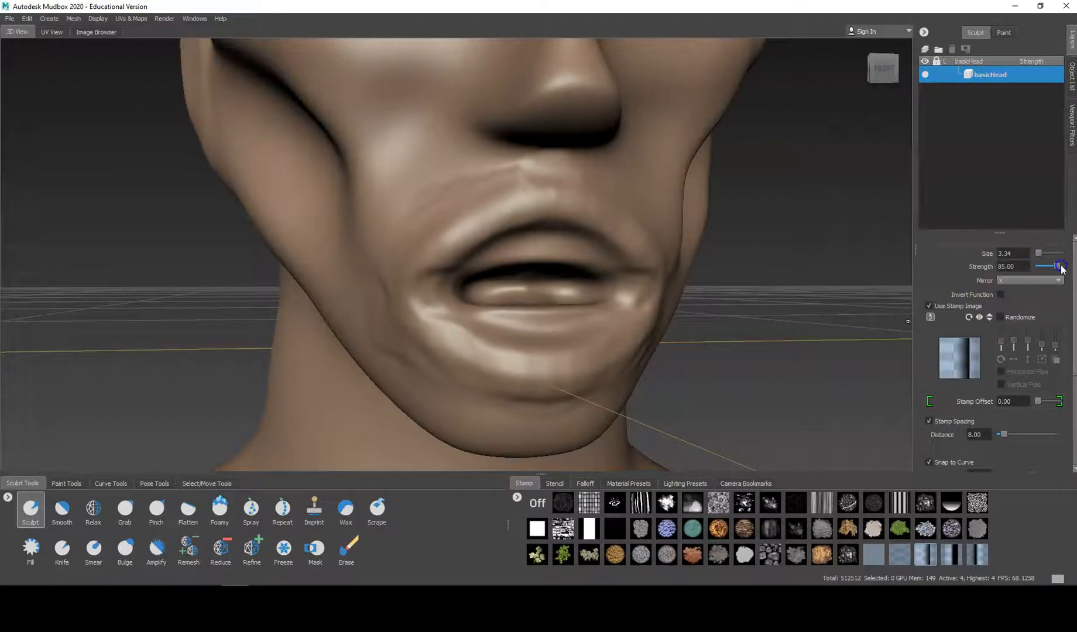
{"action": "left_click_drag", "start_coordinate": [558, 305], "coordinate": [421, 293]}
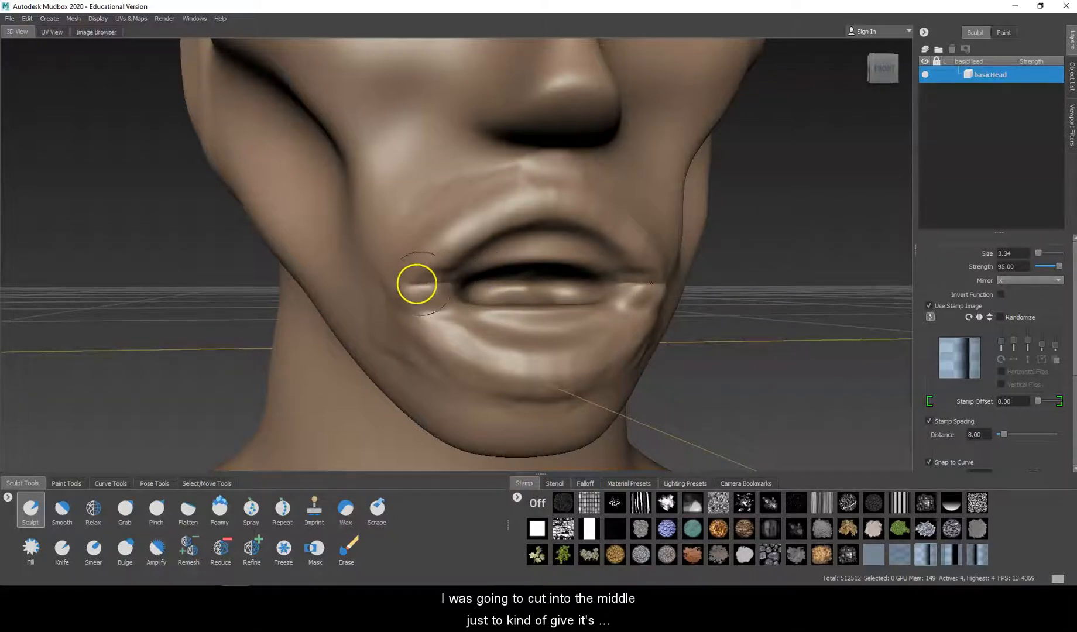
{"action": "key", "text": "shift"}
{"action": "left_click_drag", "start_coordinate": [462, 285], "coordinate": [401, 285]}
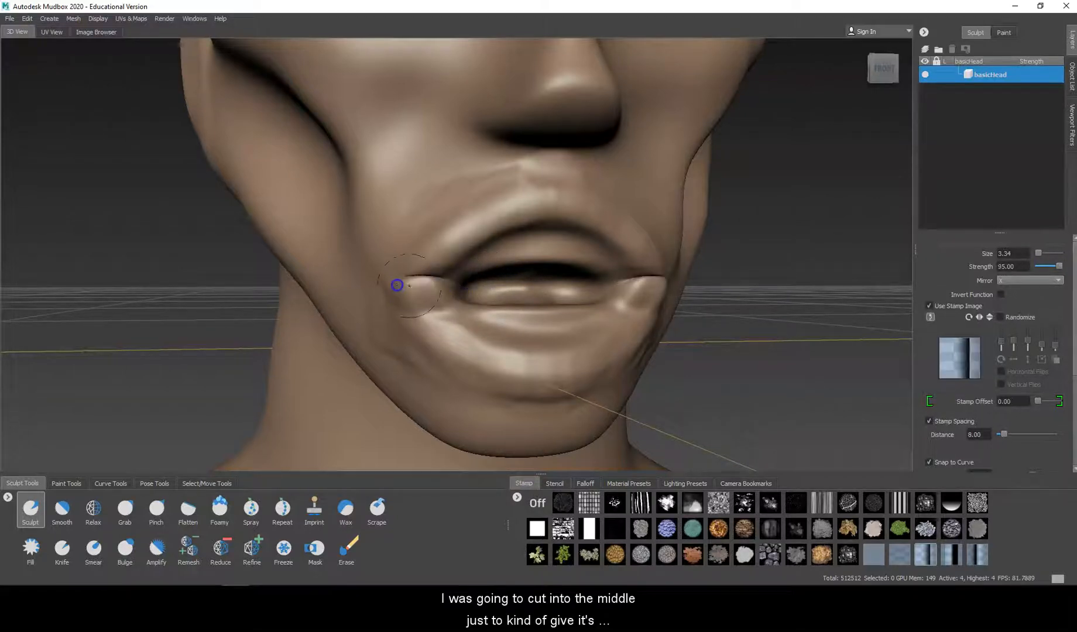
{"action": "key", "text": "ctrl+z"}
{"action": "key", "text": "ctrl+z"}
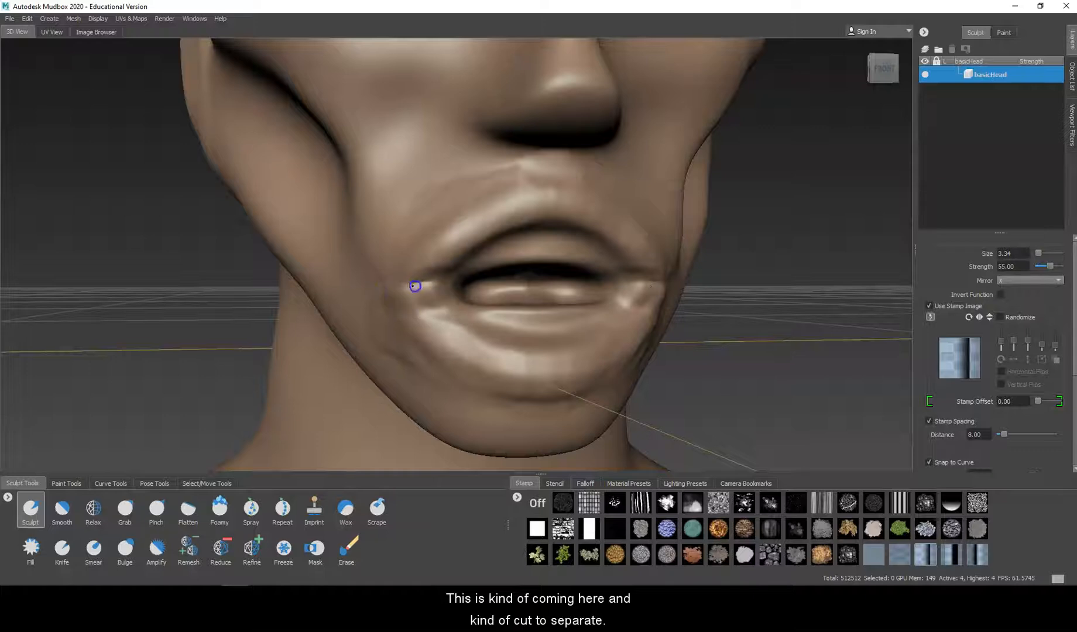
{"action": "left_click_drag", "start_coordinate": [315, 290], "coordinate": [424, 284]}
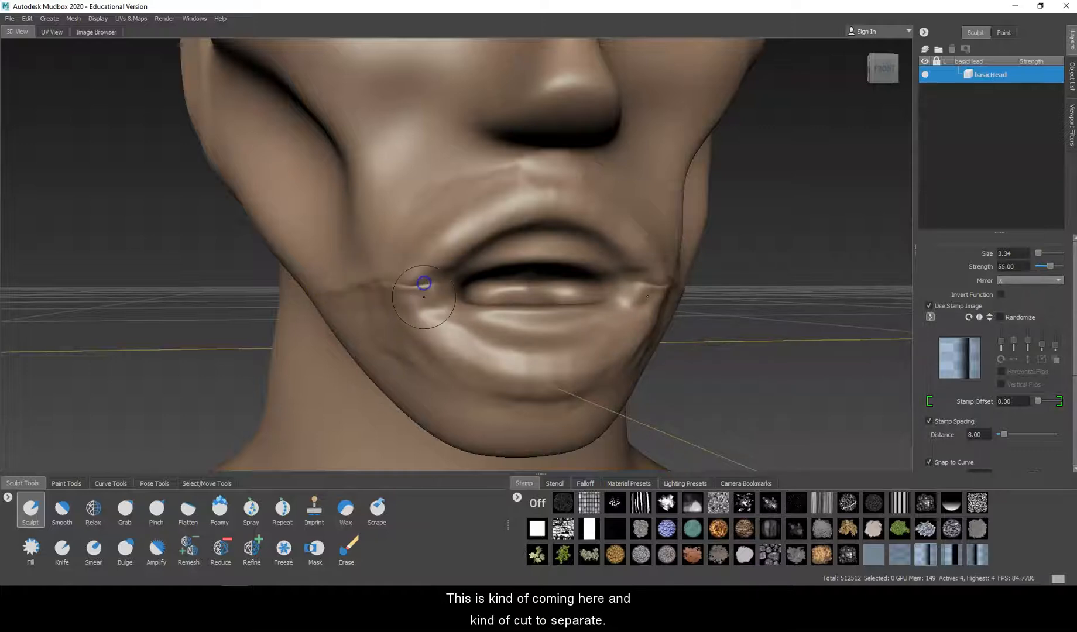
{"action": "key", "text": "ctrl+z"}
{"action": "key", "text": "ctrl+z"}
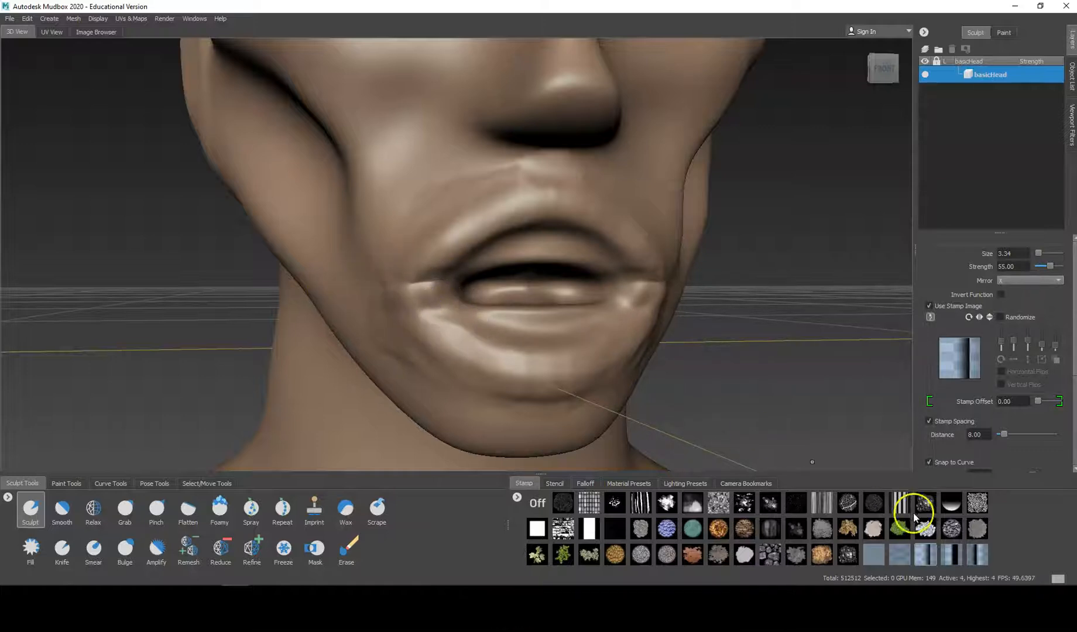
Step: Switch to the blue stamp with a centred dark line and cut a crease outward from the mouth corners at strength 55
{"action": "left_click", "coordinate": [975, 557]}
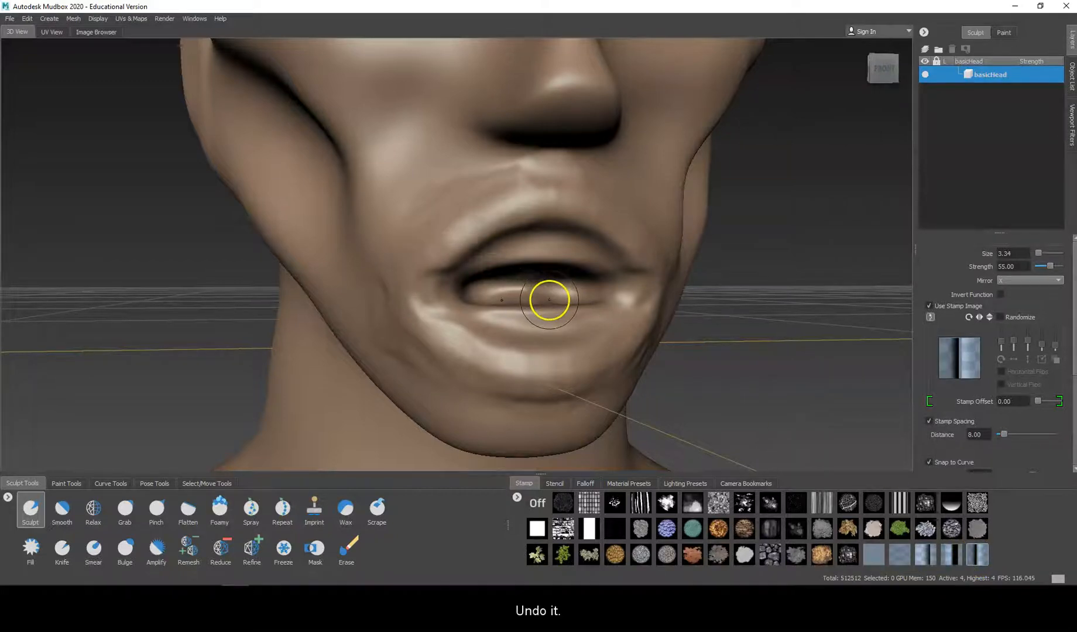
{"action": "key", "text": "ctrl+z"}
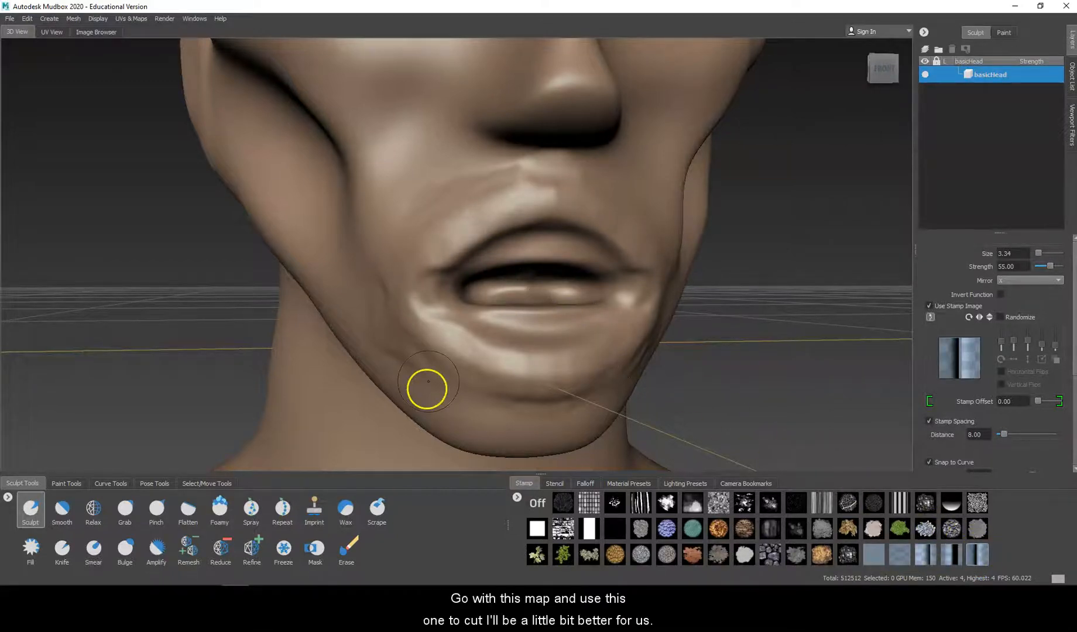
{"action": "mouse_move", "coordinate": [442, 294]}
{"action": "left_mouse_down"}
{"action": "mouse_move", "coordinate": [397, 297]}
{"action": "mouse_move", "coordinate": [451, 290]}
{"action": "left_mouse_up"}
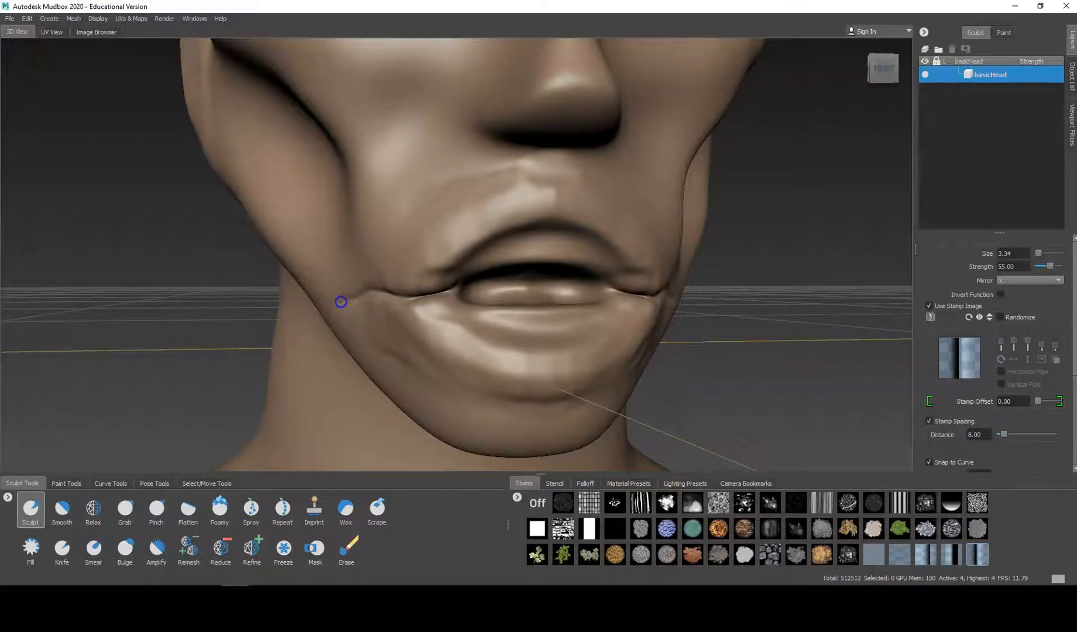
Step: Smooth away the crease's trailing ends toward the cheeks and deepen the lip separation at the mouth corners
{"action": "left_click_drag", "start_coordinate": [435, 269], "coordinate": [498, 257], "text": "alt"}
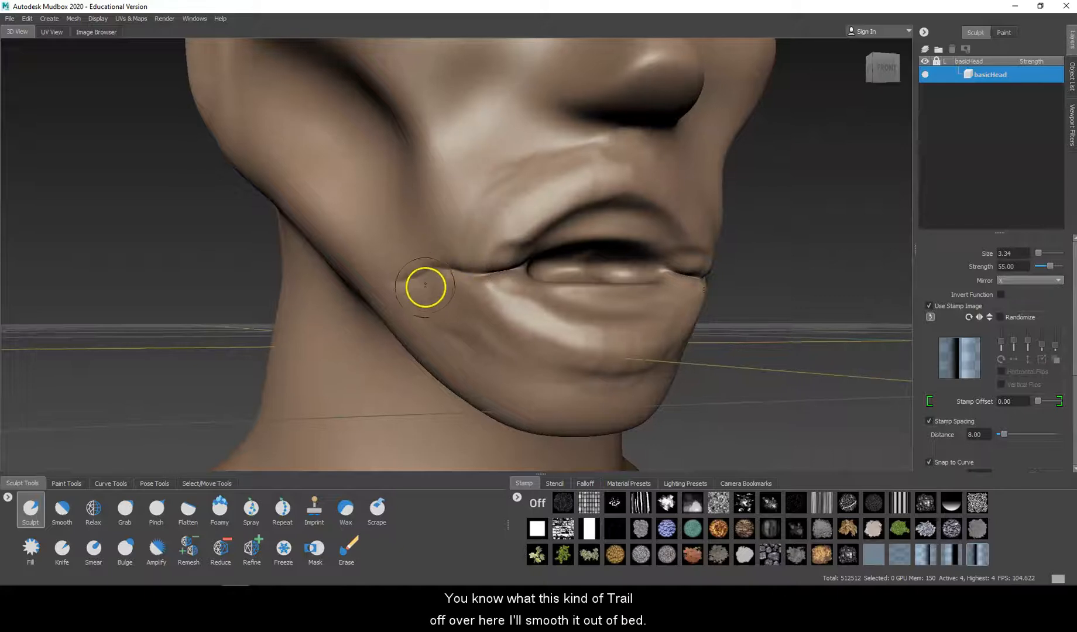
{"action": "key", "text": "shift"}
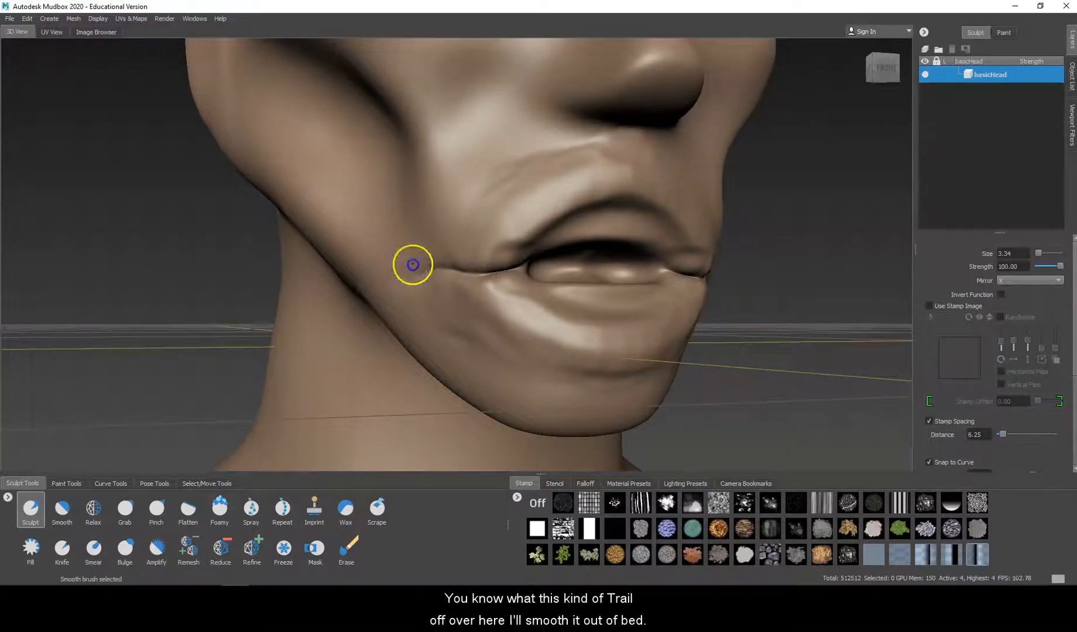
{"action": "left_click_drag", "start_coordinate": [433, 264], "coordinate": [430, 272], "text": "shift"}
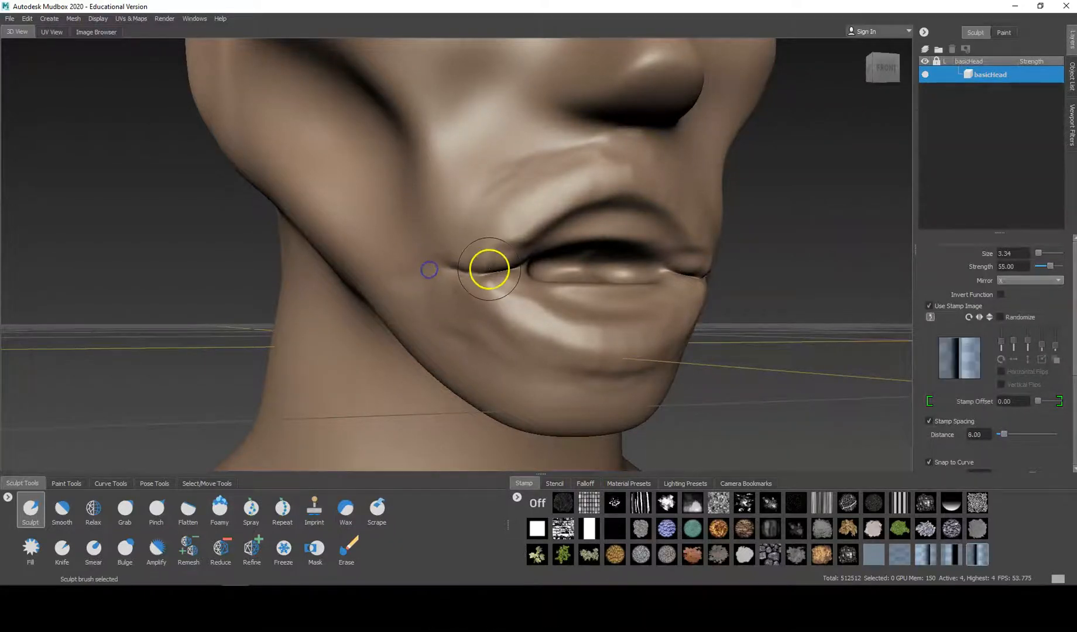
{"action": "left_click_drag", "start_coordinate": [513, 277], "coordinate": [447, 281], "text": "alt"}
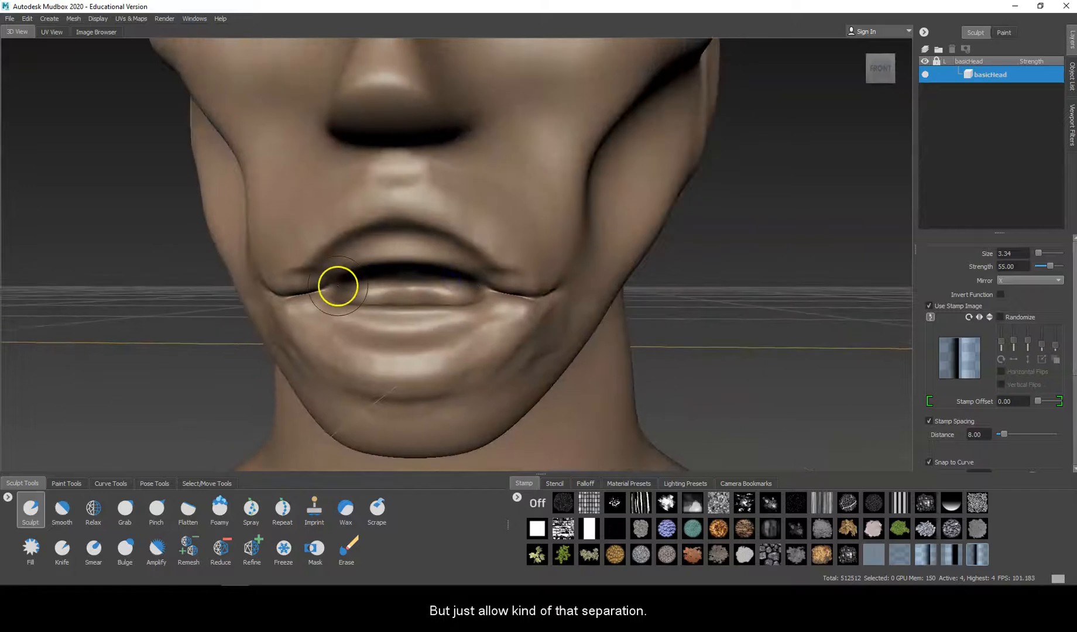
{"action": "left_click_drag", "start_coordinate": [317, 293], "coordinate": [343, 289]}
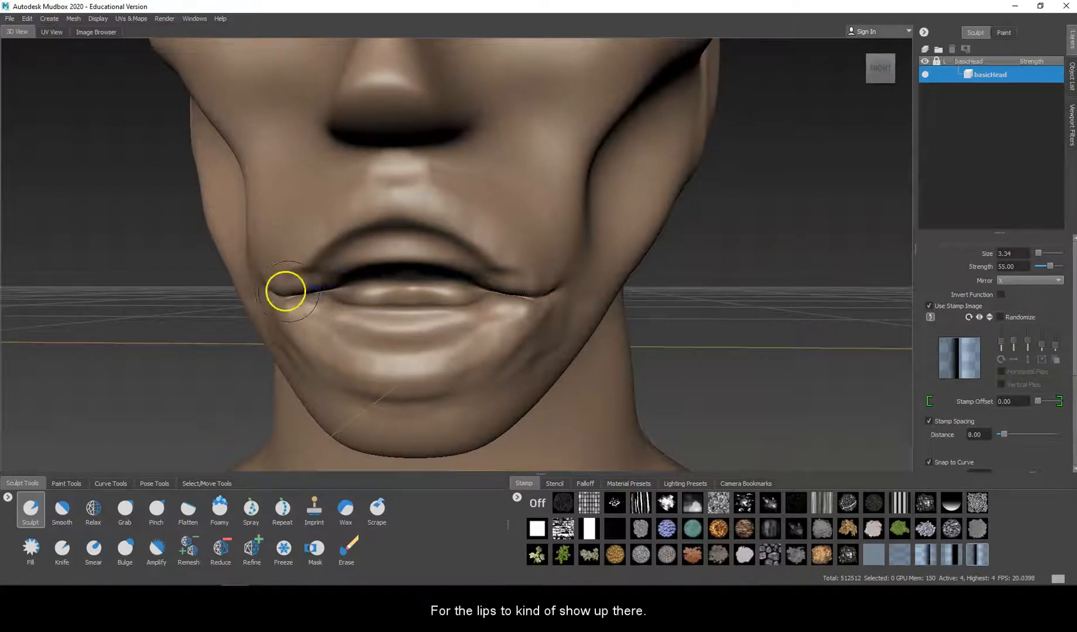
Step: Undo the heavy stroke below the lip, lower the Sculpt strength to 5.54 and lightly outline the upper lip's outer edge
{"action": "mouse_move", "coordinate": [519, 330]}
{"action": "left_mouse_down", "text": "alt"}
{"action": "mouse_move", "coordinate": [568, 317]}
{"action": "mouse_move", "coordinate": [563, 330]}
{"action": "left_mouse_up", "text": "alt"}
{"action": "mouse_move", "coordinate": [442, 296]}
{"action": "left_mouse_down"}
{"action": "mouse_move", "coordinate": [404, 279]}
{"action": "mouse_move", "coordinate": [512, 334]}
{"action": "mouse_move", "coordinate": [567, 343]}
{"action": "mouse_move", "coordinate": [544, 322]}
{"action": "left_mouse_up"}
{"action": "key", "text": "ctrl+z"}
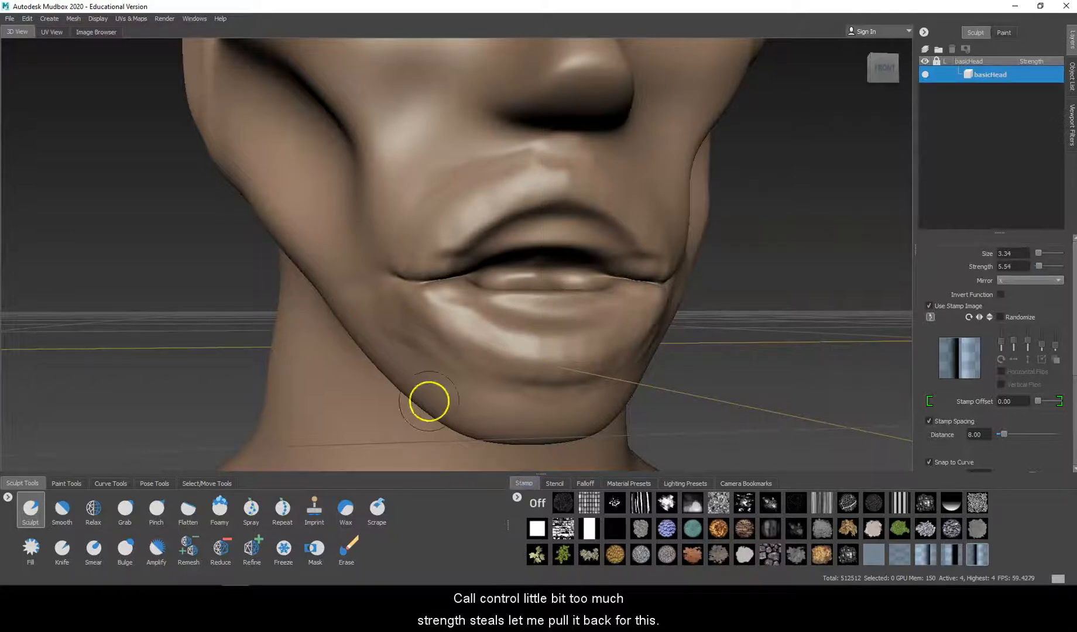
{"action": "left_click_drag", "start_coordinate": [422, 291], "coordinate": [470, 320]}
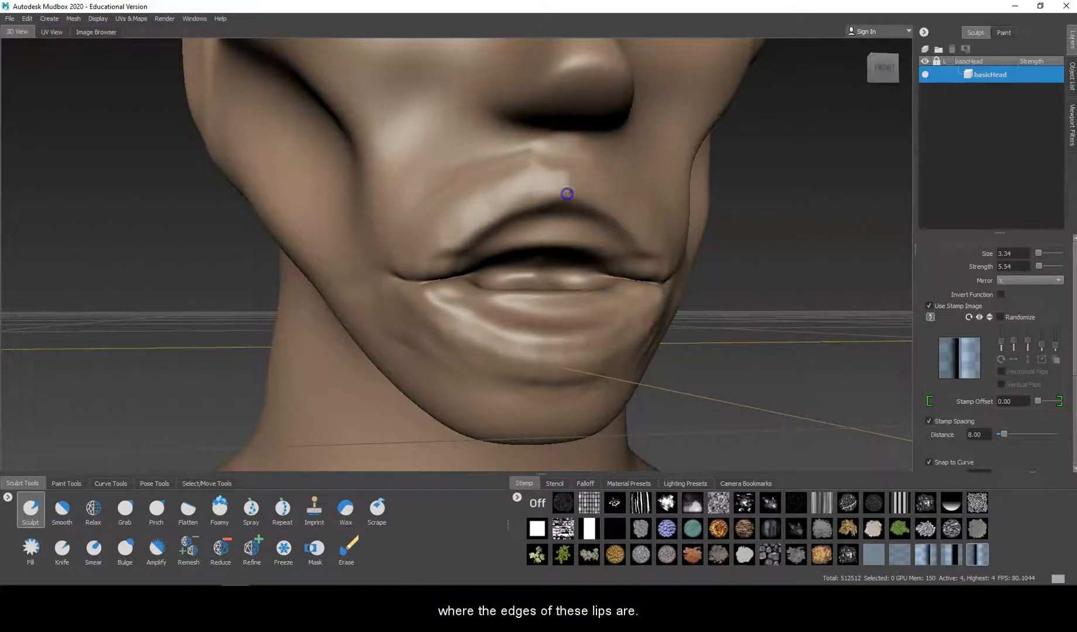
{"action": "left_click_drag", "start_coordinate": [505, 175], "coordinate": [458, 196]}
Step: Cut faint creases around the chin below the lower lip with the centred dark-line stamp at strength 5.54
{"action": "left_click_drag", "start_coordinate": [464, 389], "coordinate": [382, 321]}
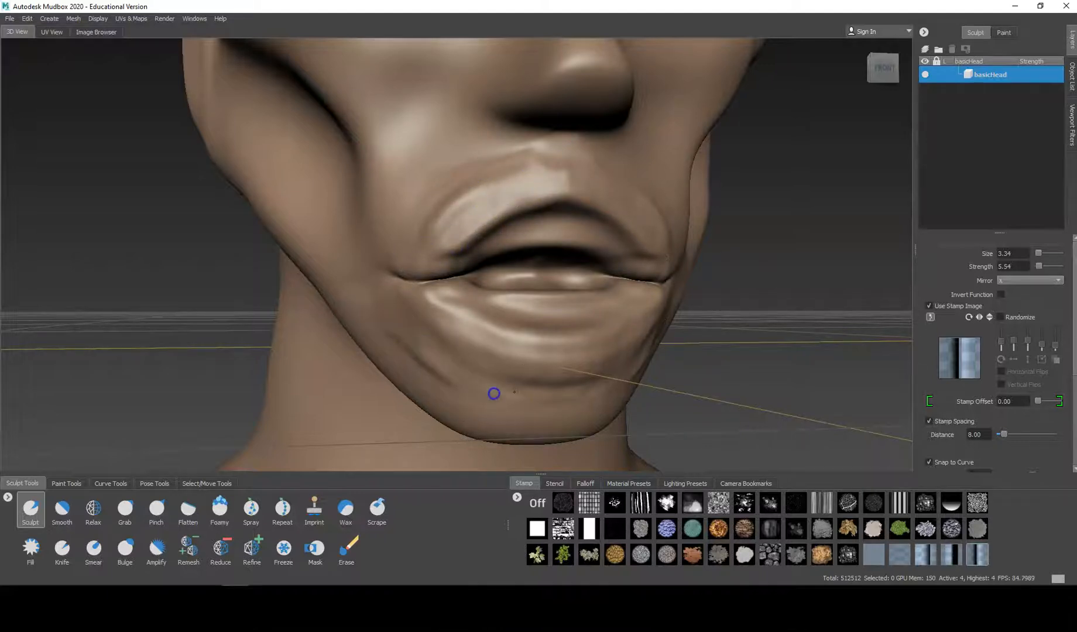
{"action": "left_click_drag", "start_coordinate": [519, 389], "coordinate": [587, 389]}
{"action": "mouse_move", "coordinate": [525, 401]}
{"action": "left_mouse_down"}
{"action": "mouse_move", "coordinate": [440, 365]}
{"action": "mouse_move", "coordinate": [490, 389]}
{"action": "mouse_move", "coordinate": [582, 390]}
{"action": "left_mouse_up"}
{"action": "mouse_move", "coordinate": [490, 369]}
{"action": "left_mouse_down", "text": "shift"}
{"action": "mouse_move", "coordinate": [606, 362]}
{"action": "mouse_move", "coordinate": [519, 339]}
{"action": "left_mouse_up", "text": "shift"}
{"action": "left_click_drag", "start_coordinate": [607, 338], "coordinate": [493, 337], "text": "shift"}
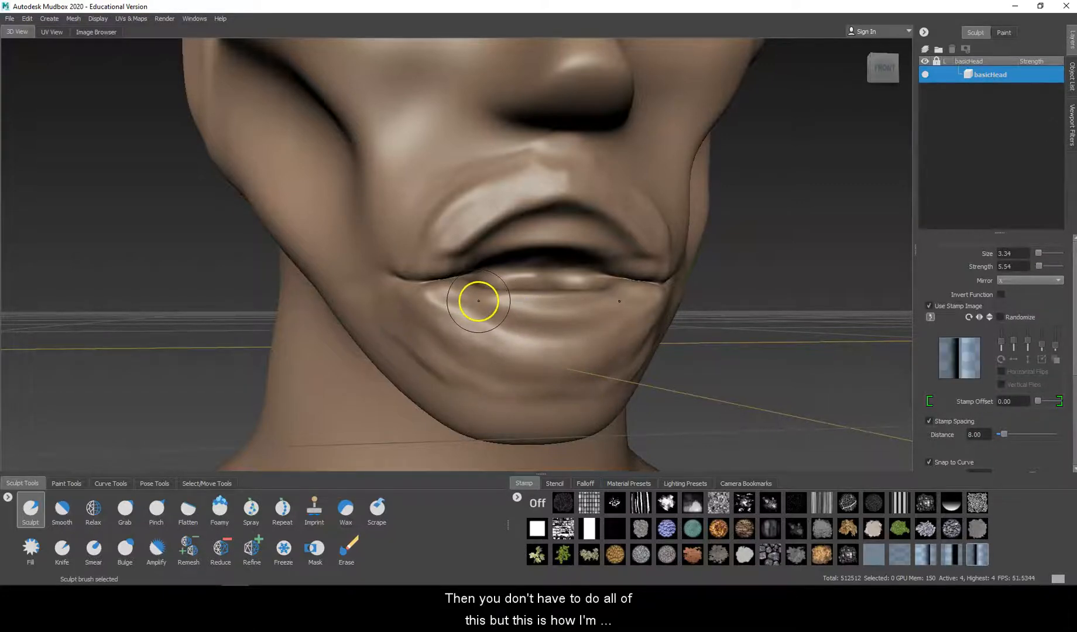
Step: Turn off the stamp, lower the Sculpt strength to 1.07 and soften the creases around the lips and chin
{"action": "left_click", "coordinate": [536, 505]}
{"action": "mouse_move", "coordinate": [467, 297]}
{"action": "left_mouse_down"}
{"action": "mouse_move", "coordinate": [558, 313]}
{"action": "mouse_move", "coordinate": [554, 366]}
{"action": "mouse_move", "coordinate": [552, 322]}
{"action": "mouse_move", "coordinate": [573, 322]}
{"action": "left_mouse_up"}
{"action": "key", "text": "ctrl+z"}
{"action": "key", "text": "shift"}
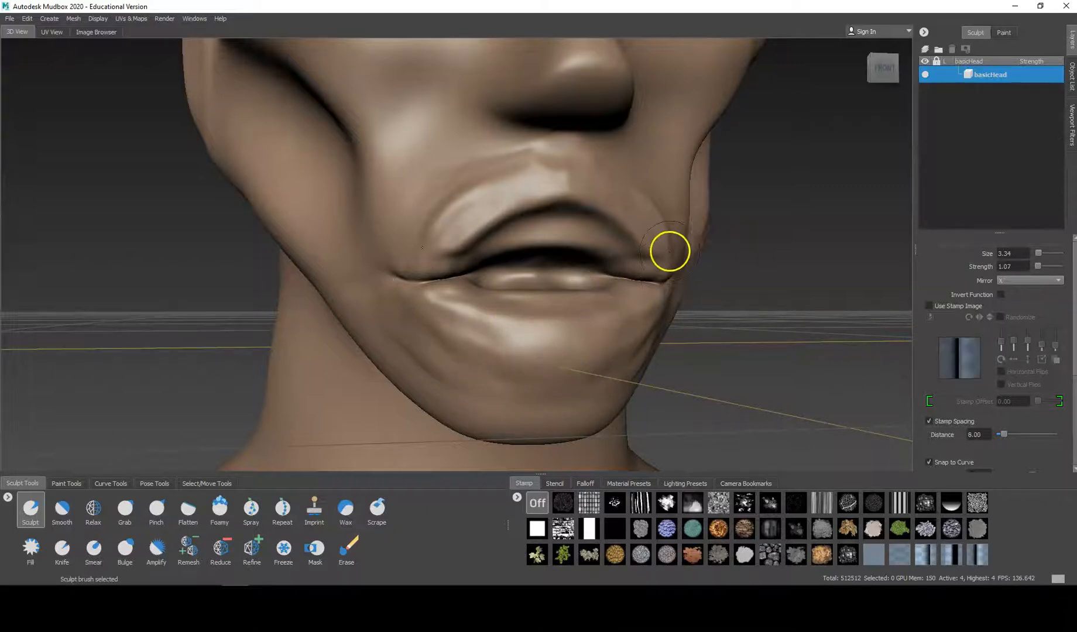
{"action": "left_click_drag", "start_coordinate": [670, 251], "coordinate": [463, 170], "text": "alt"}
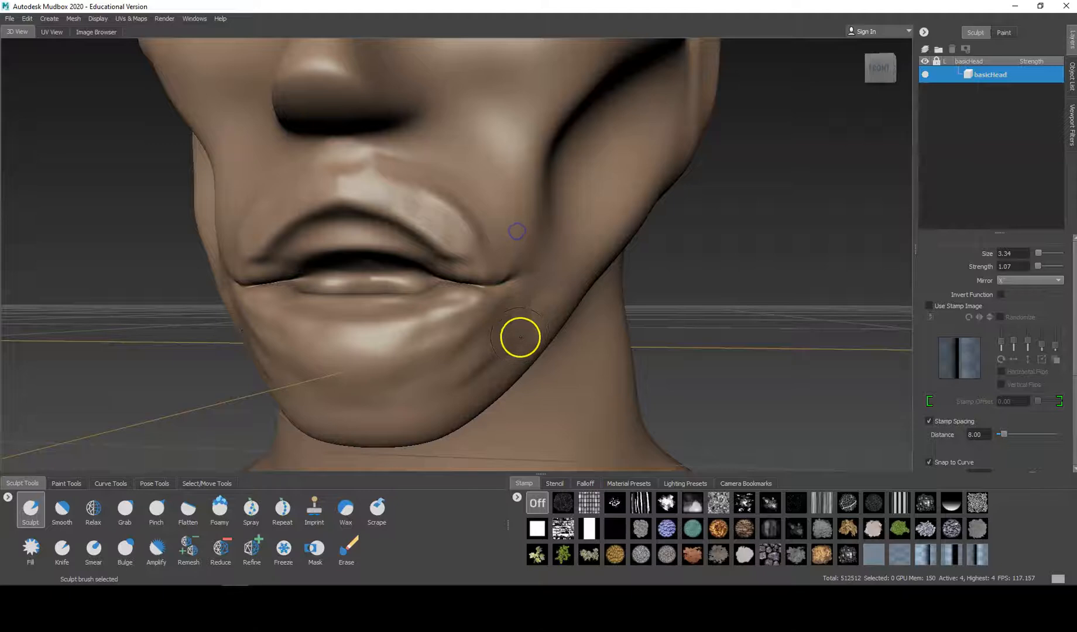
{"action": "key", "text": "shift"}
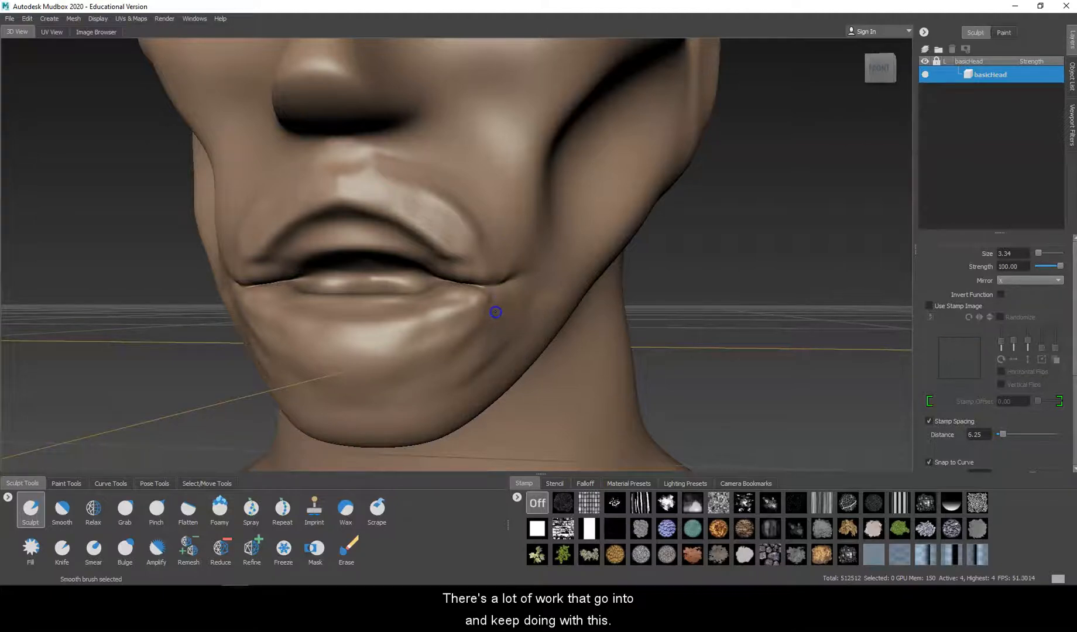
{"action": "mouse_move", "coordinate": [481, 355]}
{"action": "left_mouse_down", "text": "alt"}
{"action": "mouse_move", "coordinate": [497, 361]}
{"action": "mouse_move", "coordinate": [566, 311]}
{"action": "mouse_move", "coordinate": [594, 327]}
{"action": "mouse_move", "coordinate": [569, 332]}
{"action": "left_mouse_up", "text": "alt"}
{"action": "scroll", "coordinate": [605, 303], "scroll_direction": "up", "scroll_amount": 2}
{"action": "left_click_drag", "start_coordinate": [643, 320], "coordinate": [611, 315], "text": "alt"}
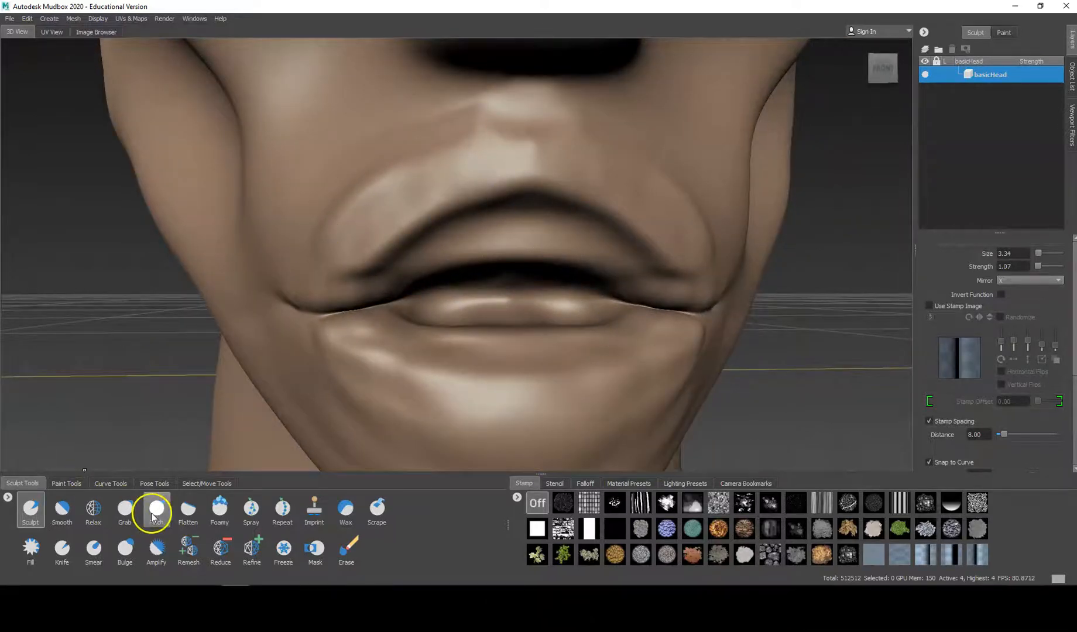
Step: Push in the area between the lips with the unstamped Sculpt brush at strength 1.07 to deepen the mouth opening
{"action": "left_click", "coordinate": [30, 515]}
{"action": "left_click_drag", "start_coordinate": [510, 315], "coordinate": [553, 312], "text": "alt"}
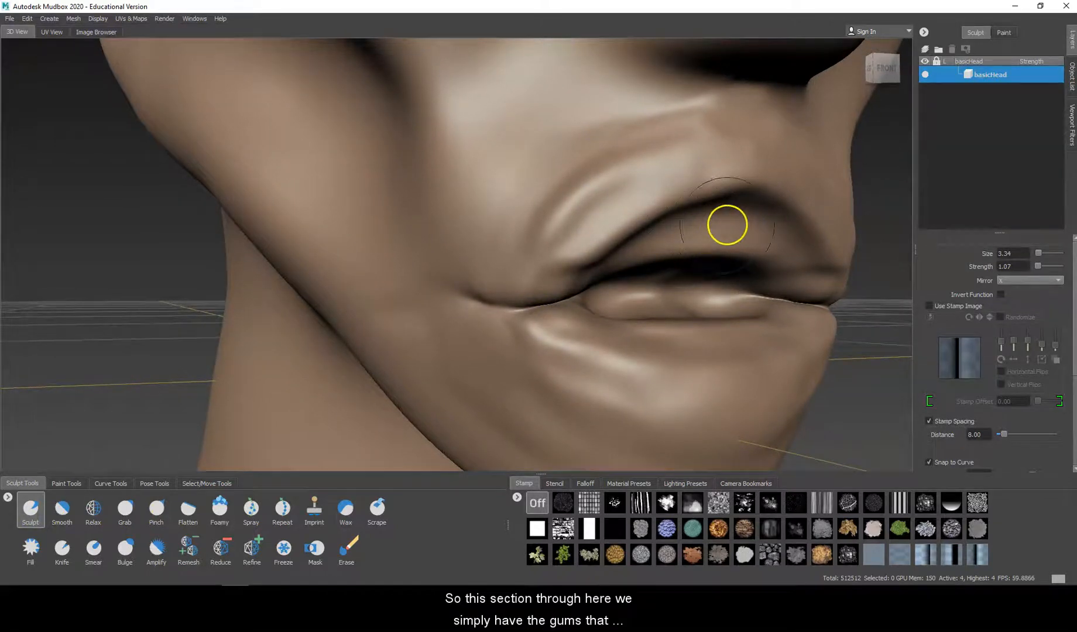
{"action": "mouse_move", "coordinate": [679, 230]}
{"action": "left_mouse_down", "text": "alt"}
{"action": "mouse_move", "coordinate": [714, 281]}
{"action": "mouse_move", "coordinate": [680, 281]}
{"action": "mouse_move", "coordinate": [811, 268]}
{"action": "mouse_move", "coordinate": [794, 281]}
{"action": "mouse_move", "coordinate": [769, 260]}
{"action": "left_mouse_up", "text": "alt"}
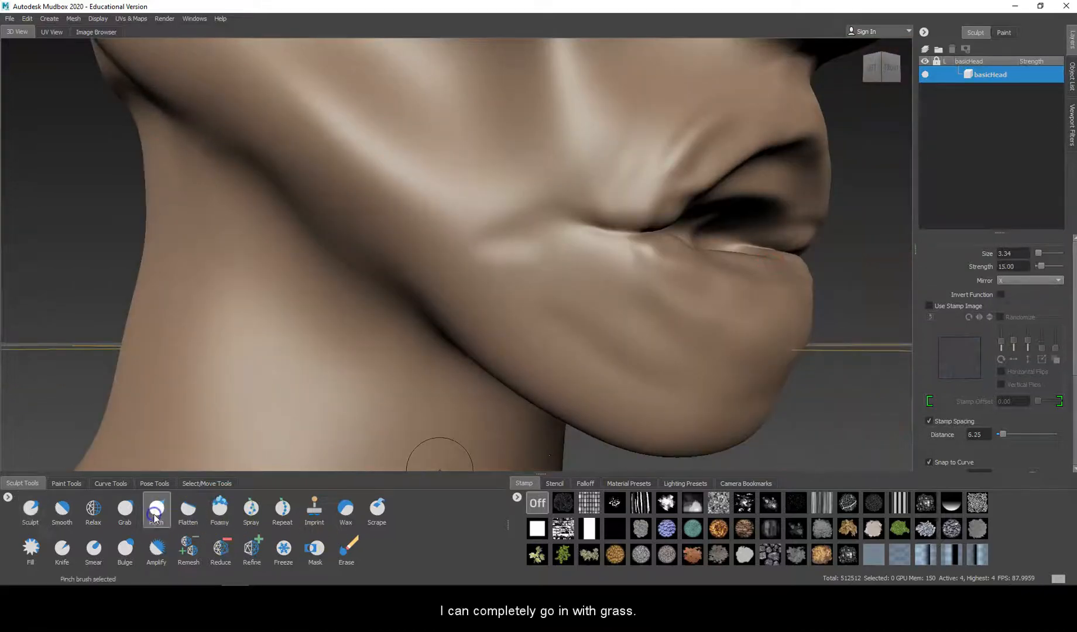
Step: Open the mouth wider with the Grab tool at size 13.29 and strength 100, pulling the lower lip down and the upper lip up
{"action": "left_click", "coordinate": [125, 508]}
{"action": "mouse_move", "coordinate": [700, 357]}
{"action": "left_mouse_down"}
{"action": "mouse_move", "coordinate": [740, 310]}
{"action": "mouse_move", "coordinate": [702, 289]}
{"action": "mouse_move", "coordinate": [696, 320]}
{"action": "mouse_move", "coordinate": [740, 318]}
{"action": "mouse_move", "coordinate": [738, 330]}
{"action": "left_mouse_up"}
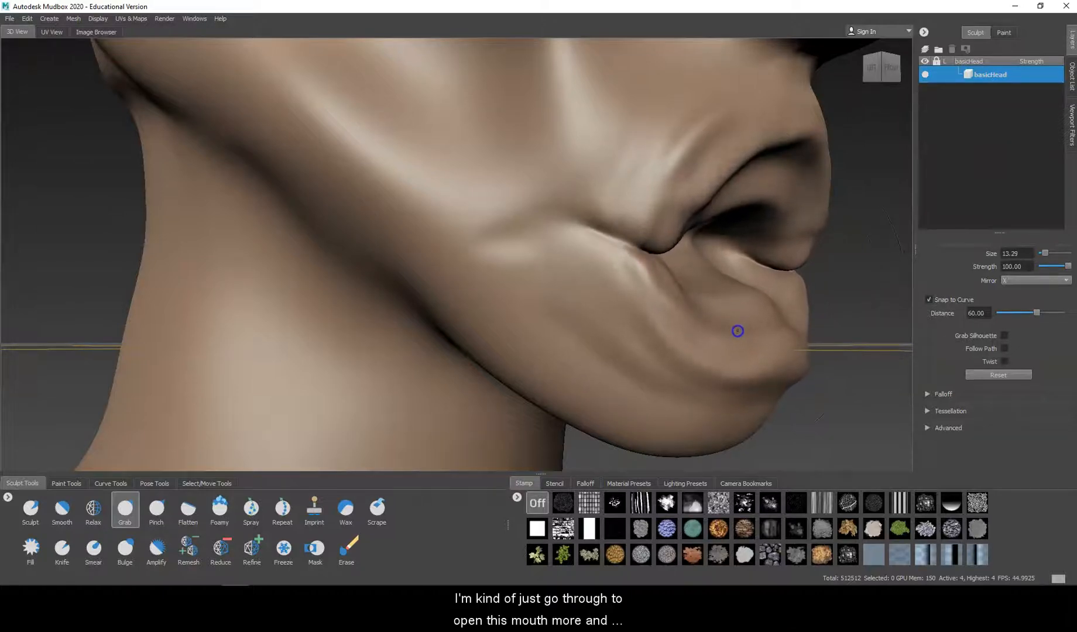
{"action": "mouse_move", "coordinate": [745, 211]}
{"action": "left_mouse_down"}
{"action": "mouse_move", "coordinate": [728, 211]}
{"action": "mouse_move", "coordinate": [715, 170]}
{"action": "left_mouse_up"}
{"action": "left_click_drag", "start_coordinate": [683, 215], "coordinate": [678, 185]}
{"action": "mouse_move", "coordinate": [738, 164]}
{"action": "left_mouse_down"}
{"action": "mouse_move", "coordinate": [728, 87]}
{"action": "mouse_move", "coordinate": [741, 91]}
{"action": "left_mouse_up"}
{"action": "left_click_drag", "start_coordinate": [635, 274], "coordinate": [625, 292]}
{"action": "mouse_move", "coordinate": [725, 287]}
{"action": "left_mouse_down"}
{"action": "mouse_move", "coordinate": [729, 303]}
{"action": "mouse_move", "coordinate": [621, 334]}
{"action": "left_mouse_up"}
{"action": "mouse_move", "coordinate": [334, 332]}
{"action": "left_mouse_down", "text": "alt"}
{"action": "mouse_move", "coordinate": [401, 322]}
{"action": "mouse_move", "coordinate": [420, 331]}
{"action": "mouse_move", "coordinate": [456, 259]}
{"action": "left_mouse_up", "text": "alt"}
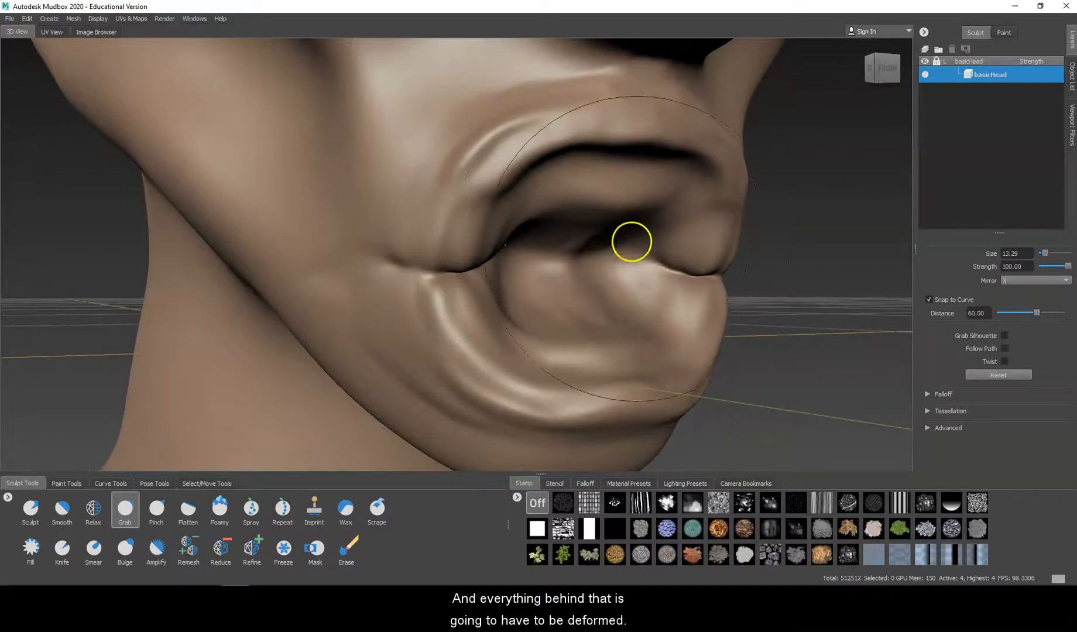
Step: Hollow the mouth opening back into the head with the Sculpt brush at size 6.40 and strength 3.83
{"action": "left_click", "coordinate": [26, 518]}
{"action": "mouse_move", "coordinate": [456, 320]}
{"action": "left_mouse_down", "text": "alt"}
{"action": "mouse_move", "coordinate": [423, 308]}
{"action": "mouse_move", "coordinate": [445, 305]}
{"action": "left_mouse_up", "text": "alt"}
{"action": "mouse_move", "coordinate": [484, 258]}
{"action": "left_mouse_down"}
{"action": "mouse_move", "coordinate": [483, 297]}
{"action": "mouse_move", "coordinate": [532, 274]}
{"action": "mouse_move", "coordinate": [473, 265]}
{"action": "mouse_move", "coordinate": [432, 276]}
{"action": "mouse_move", "coordinate": [458, 271]}
{"action": "mouse_move", "coordinate": [439, 259]}
{"action": "left_mouse_up"}
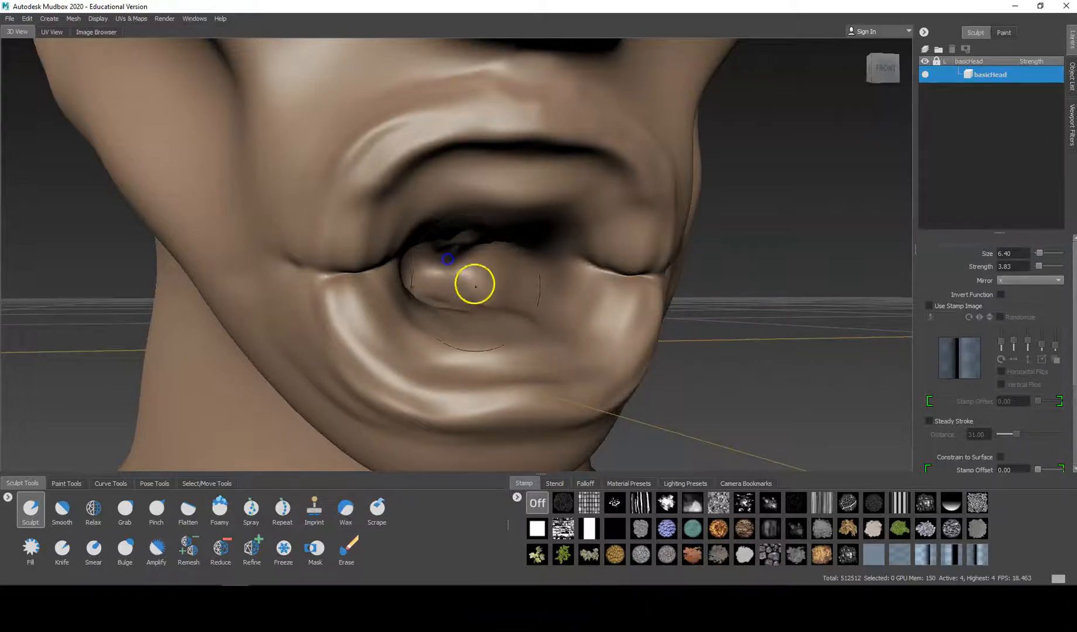
{"action": "left_click_drag", "start_coordinate": [469, 300], "coordinate": [368, 321], "text": "alt"}
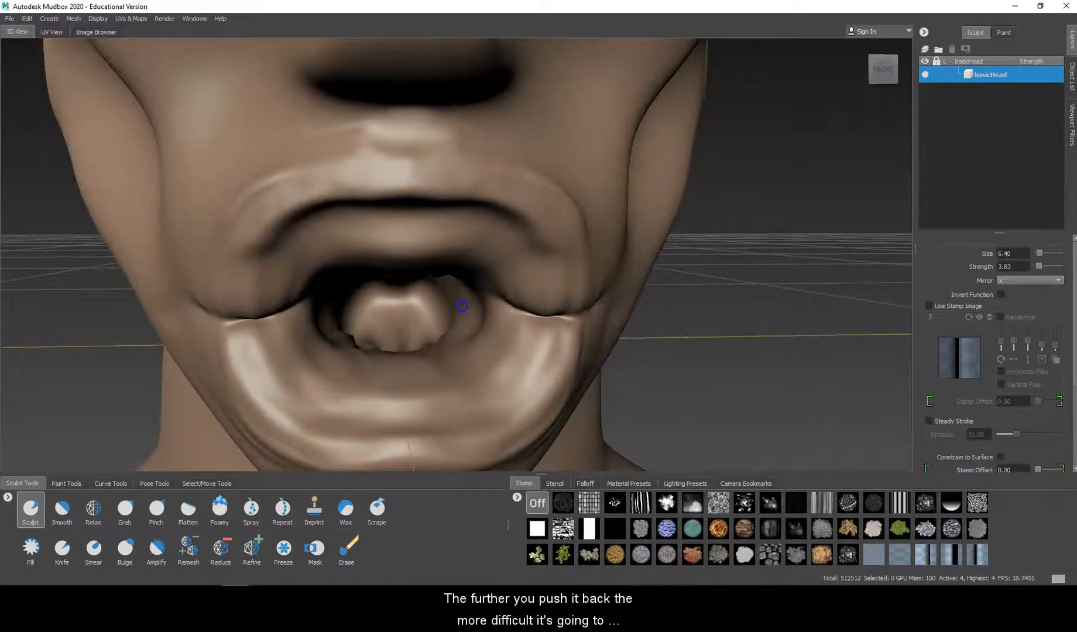
Step: Smooth the jagged surface inside the mouth cavity with the Smooth brush at strength 100
{"action": "key", "text": "shift"}
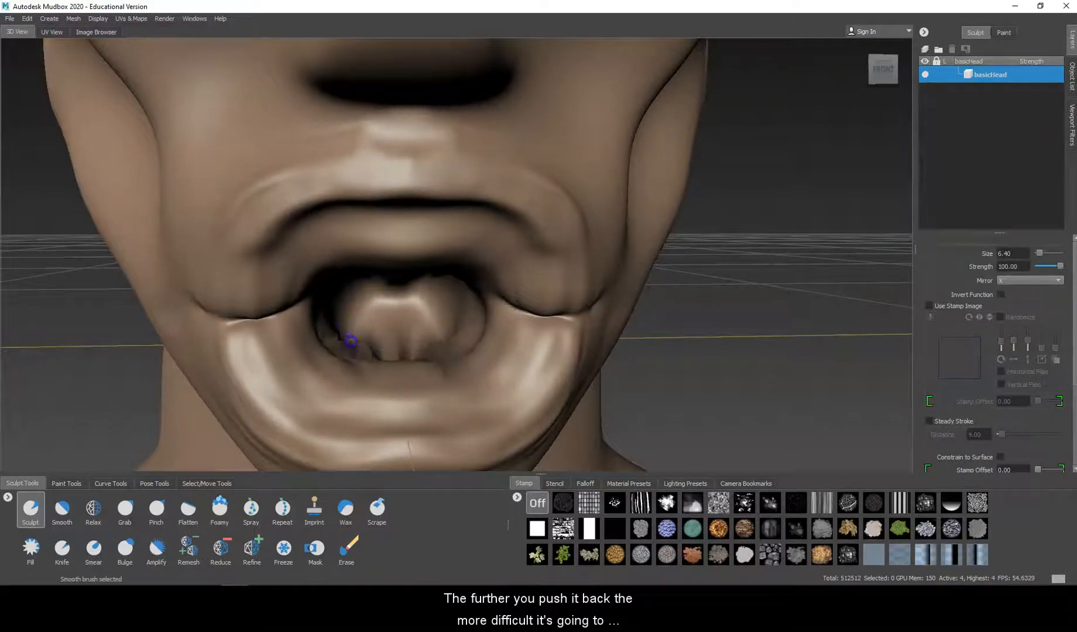
{"action": "left_click_drag", "start_coordinate": [400, 344], "coordinate": [572, 397], "text": "alt"}
{"action": "scroll", "coordinate": [513, 347], "scroll_direction": "up", "scroll_amount": 8}
{"action": "left_click_drag", "start_coordinate": [513, 346], "coordinate": [507, 321], "text": "alt"}
Step: Check the mouth cavity's depth from inside the head and subdivide the mesh to level 5
{"action": "left_click_drag", "start_coordinate": [627, 281], "coordinate": [409, 288], "text": "alt"}
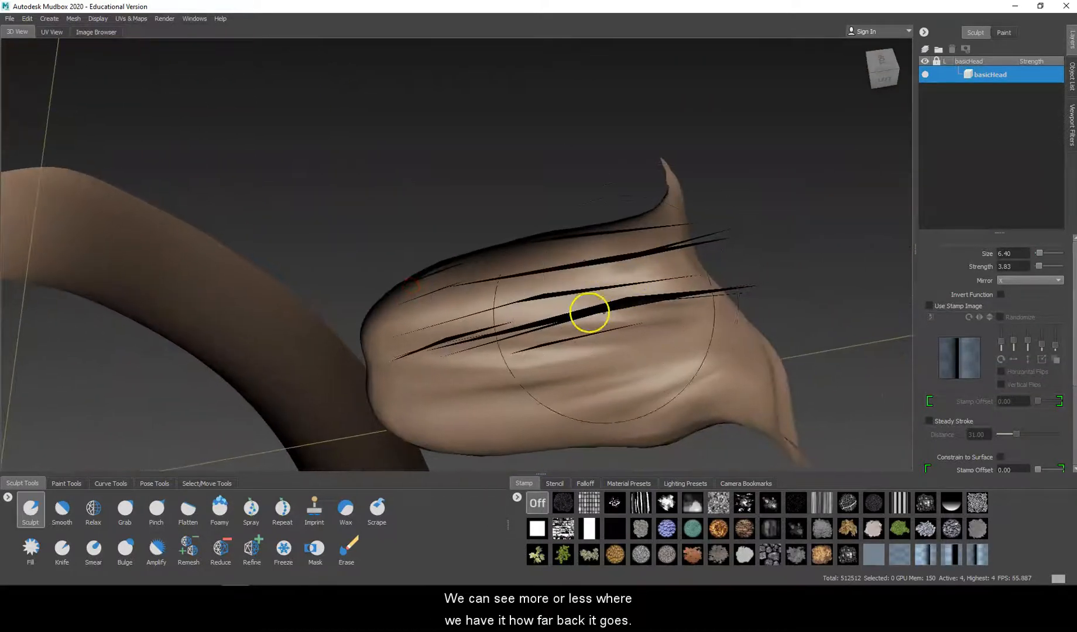
{"action": "scroll", "coordinate": [517, 312], "scroll_direction": "up", "scroll_amount": 6}
{"action": "scroll", "coordinate": [516, 297], "scroll_direction": "down", "scroll_amount": 8}
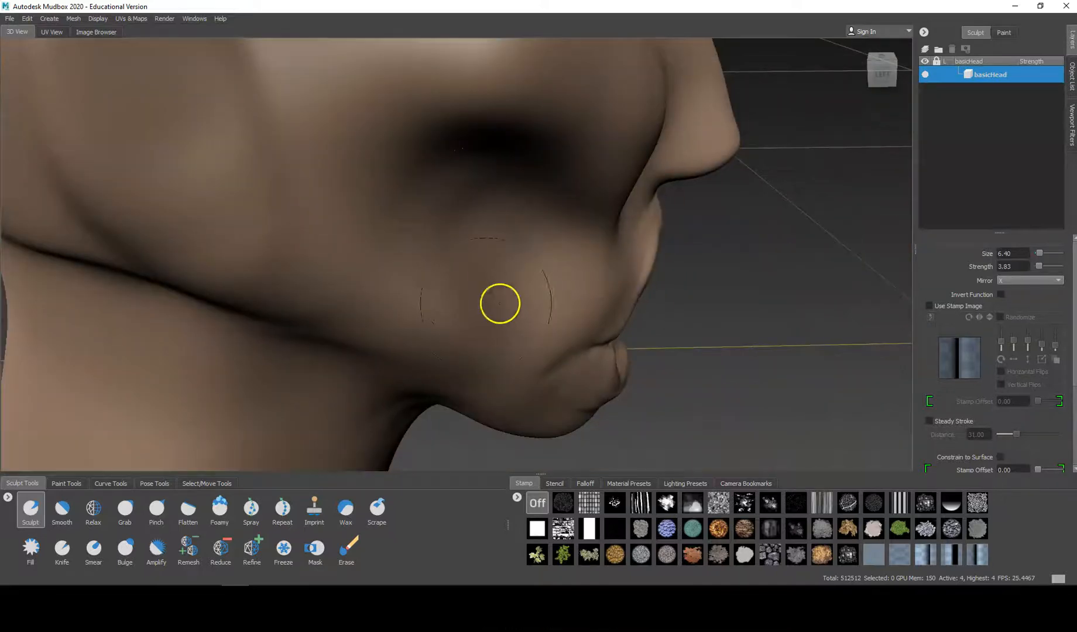
{"action": "left_click_drag", "start_coordinate": [418, 297], "coordinate": [266, 270], "text": "alt"}
{"action": "mouse_move", "coordinate": [456, 188]}
{"action": "left_mouse_down", "text": "alt"}
{"action": "mouse_move", "coordinate": [497, 281]}
{"action": "mouse_move", "coordinate": [313, 272]}
{"action": "mouse_move", "coordinate": [333, 304]}
{"action": "mouse_move", "coordinate": [249, 240]}
{"action": "mouse_move", "coordinate": [446, 271]}
{"action": "mouse_move", "coordinate": [441, 243]}
{"action": "mouse_move", "coordinate": [449, 250]}
{"action": "mouse_move", "coordinate": [436, 275]}
{"action": "mouse_move", "coordinate": [512, 288]}
{"action": "mouse_move", "coordinate": [530, 278]}
{"action": "left_mouse_up", "text": "alt"}
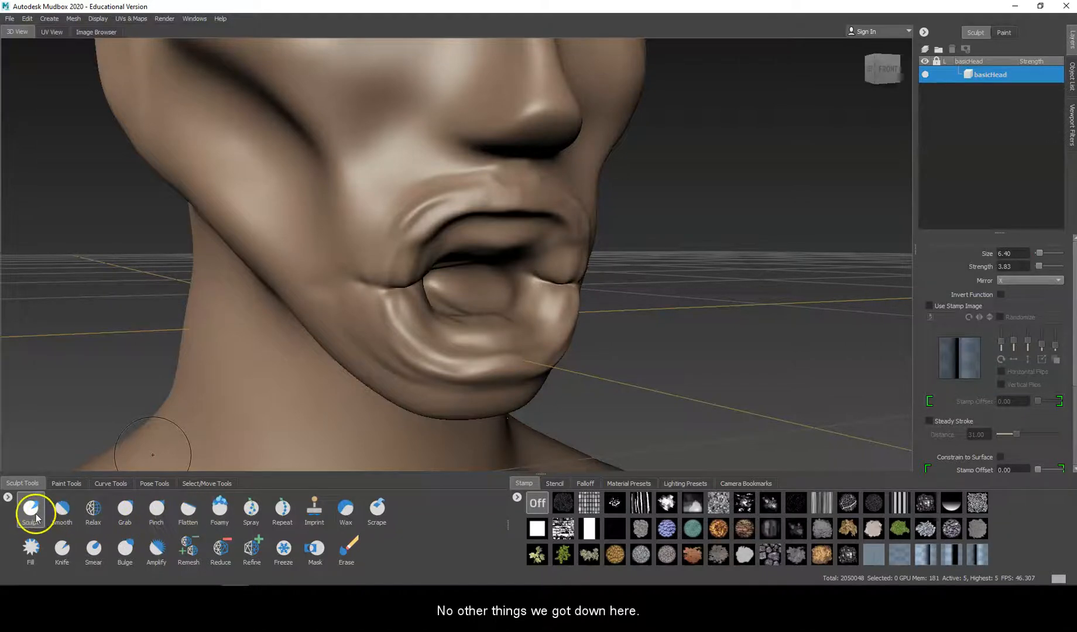
Step: Shape the lower lip's inner rim with the Sculpt brush at size 1.87 and strength 1.37
{"action": "left_click_drag", "start_coordinate": [465, 319], "coordinate": [413, 241], "text": "alt"}
{"action": "scroll", "coordinate": [459, 348], "scroll_direction": "up", "scroll_amount": 2}
{"action": "key", "text": "m"}
{"action": "mouse_move", "coordinate": [361, 375]}
{"action": "left_mouse_down"}
{"action": "mouse_move", "coordinate": [360, 404]}
{"action": "mouse_move", "coordinate": [335, 361]}
{"action": "mouse_move", "coordinate": [511, 362]}
{"action": "mouse_move", "coordinate": [528, 351]}
{"action": "mouse_move", "coordinate": [510, 303]}
{"action": "mouse_move", "coordinate": [550, 325]}
{"action": "mouse_move", "coordinate": [592, 327]}
{"action": "left_mouse_up"}
{"action": "key", "text": "b"}
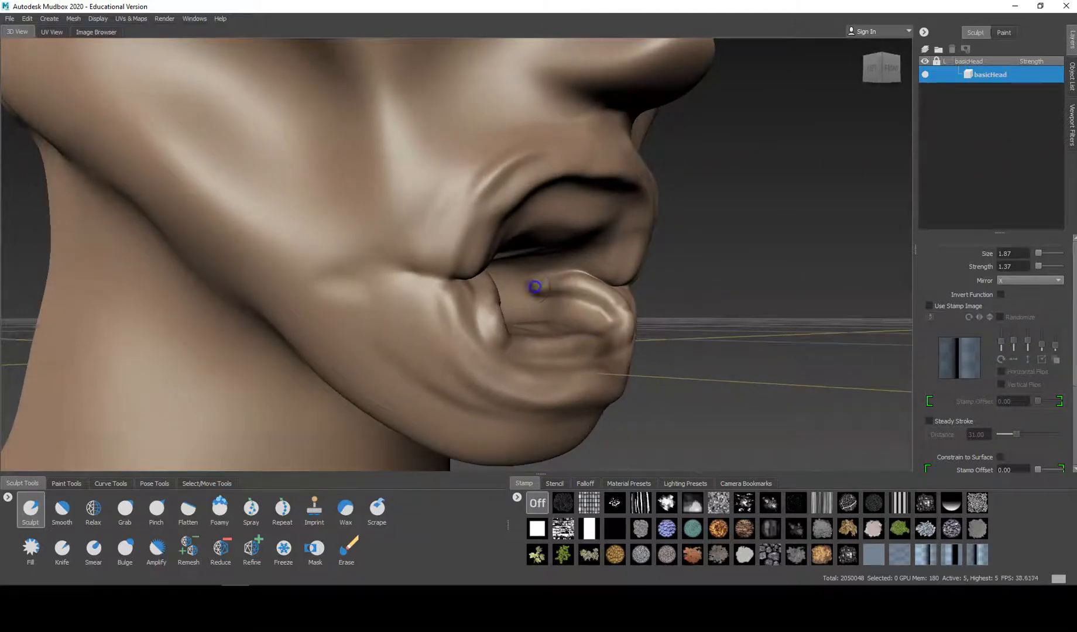
Step: Build up fleshy ridges along the upper gum and inside the lower lip at strength 1.37
{"action": "mouse_move", "coordinate": [551, 287]}
{"action": "left_mouse_down"}
{"action": "mouse_move", "coordinate": [515, 287]}
{"action": "mouse_move", "coordinate": [548, 308]}
{"action": "mouse_move", "coordinate": [445, 320]}
{"action": "mouse_move", "coordinate": [561, 303]}
{"action": "left_mouse_up"}
{"action": "mouse_move", "coordinate": [541, 189]}
{"action": "left_mouse_down"}
{"action": "mouse_move", "coordinate": [581, 204]}
{"action": "mouse_move", "coordinate": [478, 212]}
{"action": "left_mouse_up"}
{"action": "mouse_move", "coordinate": [587, 218]}
{"action": "left_mouse_down"}
{"action": "mouse_move", "coordinate": [579, 237]}
{"action": "mouse_move", "coordinate": [517, 248]}
{"action": "mouse_move", "coordinate": [541, 242]}
{"action": "mouse_move", "coordinate": [456, 276]}
{"action": "left_mouse_up"}
{"action": "left_click_drag", "start_coordinate": [550, 253], "coordinate": [534, 291], "text": "alt"}
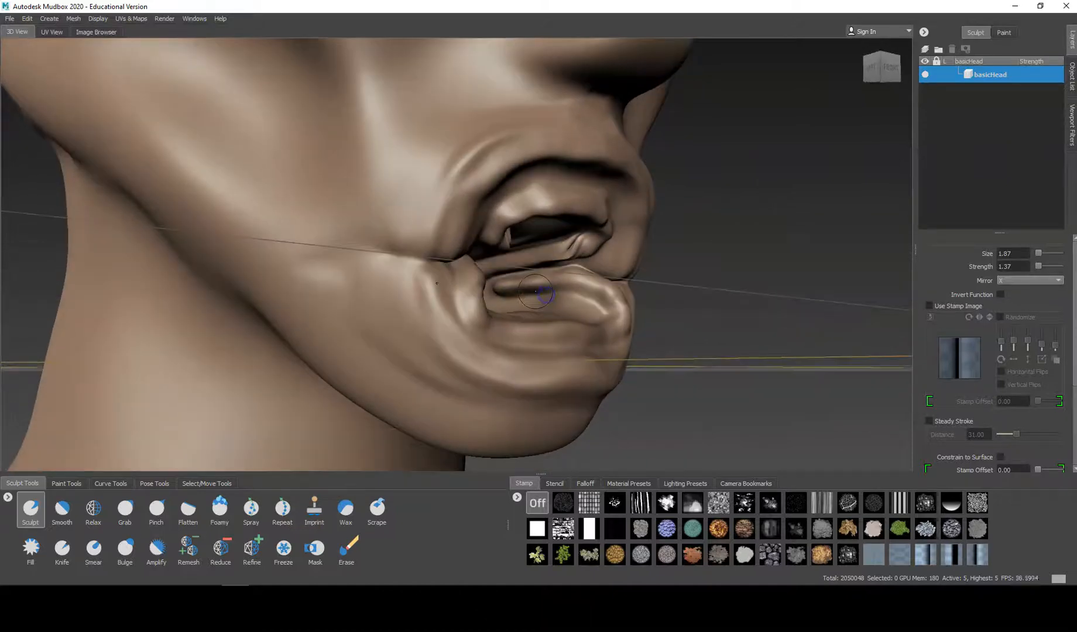
Step: Subdivide the head to level 6 and extend the raised gum ridge under the upper lip toward the mouth corners
{"action": "key", "text": "shift+d"}
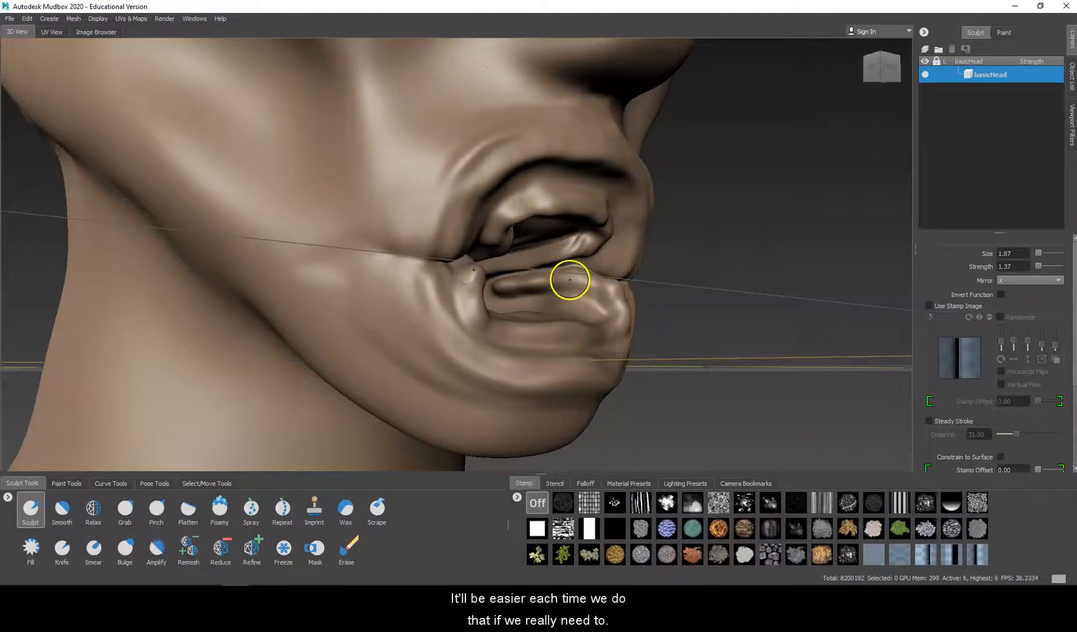
{"action": "mouse_move", "coordinate": [529, 270]}
{"action": "left_mouse_down", "text": "alt"}
{"action": "mouse_move", "coordinate": [547, 276]}
{"action": "mouse_move", "coordinate": [424, 291]}
{"action": "mouse_move", "coordinate": [469, 281]}
{"action": "mouse_move", "coordinate": [456, 265]}
{"action": "left_mouse_up", "text": "alt"}
{"action": "mouse_move", "coordinate": [400, 234]}
{"action": "left_mouse_down"}
{"action": "mouse_move", "coordinate": [508, 205]}
{"action": "mouse_move", "coordinate": [558, 209]}
{"action": "left_mouse_up"}
{"action": "mouse_move", "coordinate": [500, 187]}
{"action": "left_mouse_down"}
{"action": "mouse_move", "coordinate": [450, 185]}
{"action": "mouse_move", "coordinate": [399, 215]}
{"action": "left_mouse_up"}
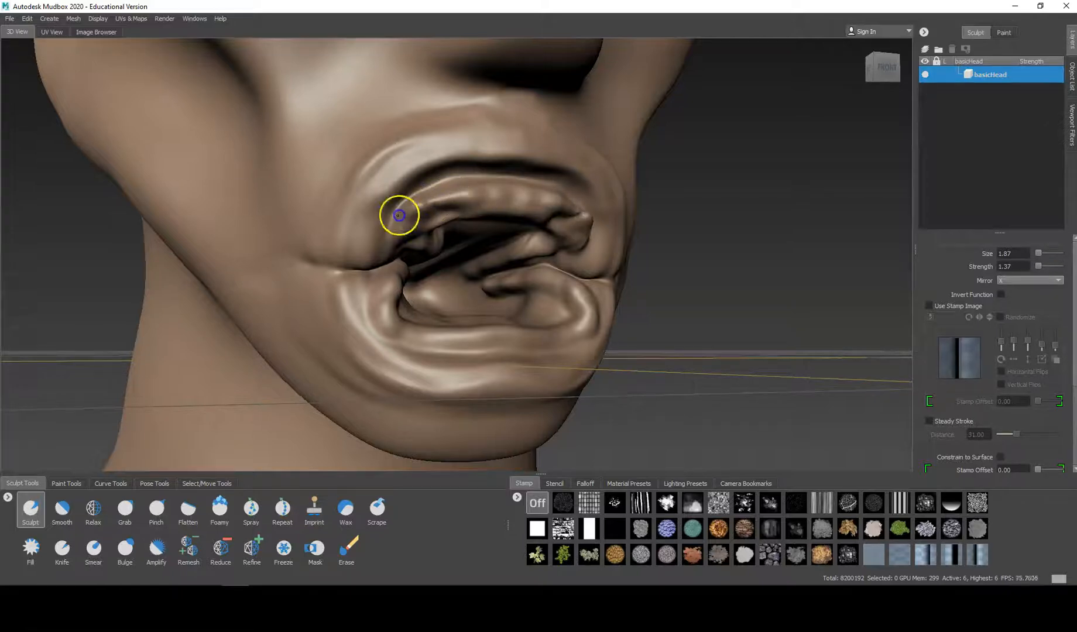
{"action": "left_click_drag", "start_coordinate": [465, 191], "coordinate": [429, 200]}
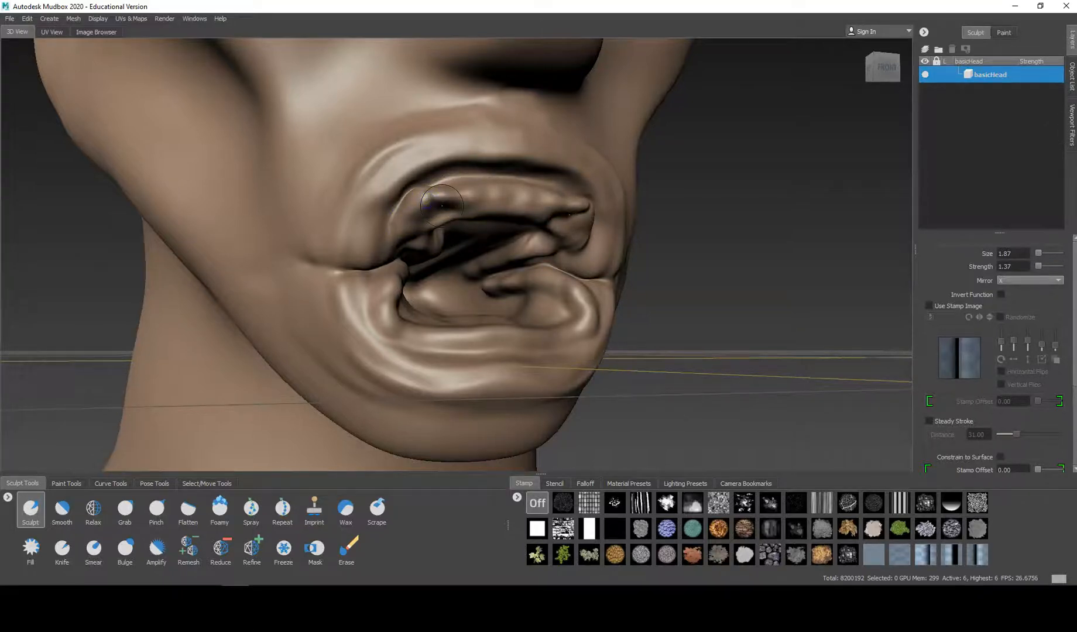
Step: Smooth the lumpy upper gum ridge on both sides of the mouth, filling it out toward the corners
{"action": "key", "text": "shift"}
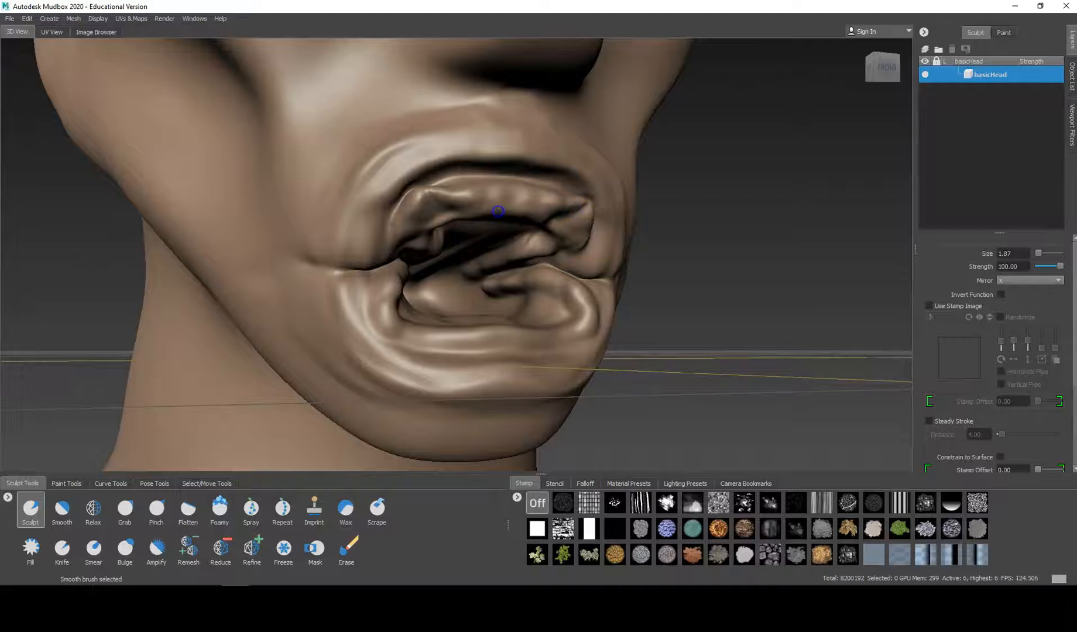
{"action": "mouse_move", "coordinate": [463, 195]}
{"action": "left_mouse_down", "text": "shift"}
{"action": "mouse_move", "coordinate": [485, 206]}
{"action": "mouse_move", "coordinate": [378, 223]}
{"action": "left_mouse_up", "text": "shift"}
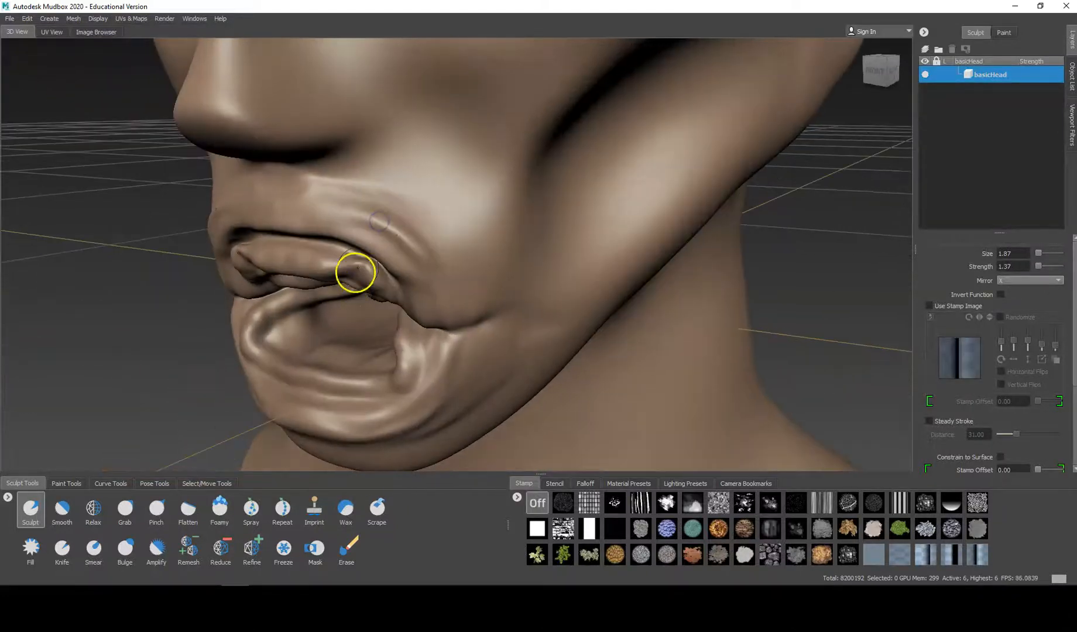
{"action": "key", "text": "shift"}
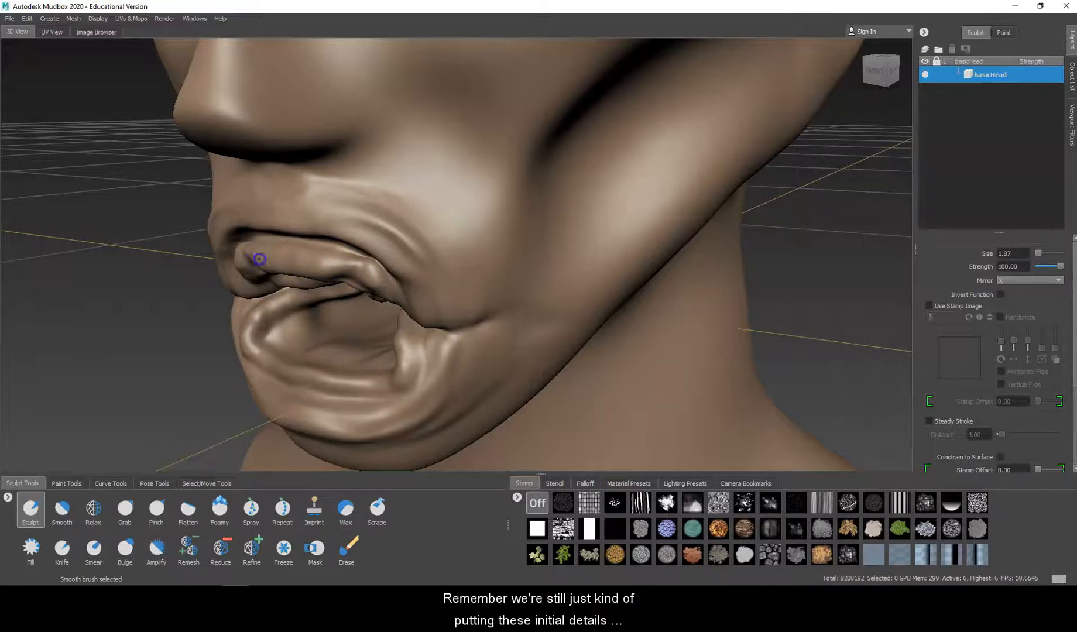
{"action": "left_click_drag", "start_coordinate": [293, 257], "coordinate": [471, 219], "text": "alt"}
{"action": "left_click_drag", "start_coordinate": [536, 216], "coordinate": [513, 213], "text": "shift"}
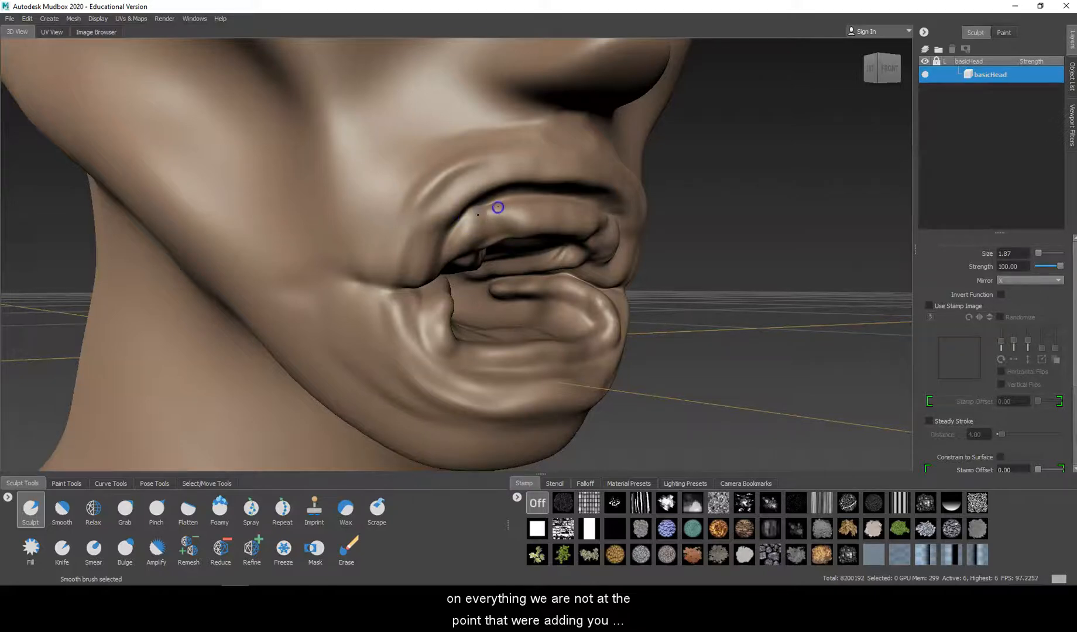
Step: Refine the folds at the mouth corner and along the lower lip's inner edge
{"action": "mouse_move", "coordinate": [429, 308]}
{"action": "left_mouse_down", "text": "shift"}
{"action": "mouse_move", "coordinate": [444, 304]}
{"action": "mouse_move", "coordinate": [448, 275]}
{"action": "left_mouse_up", "text": "shift"}
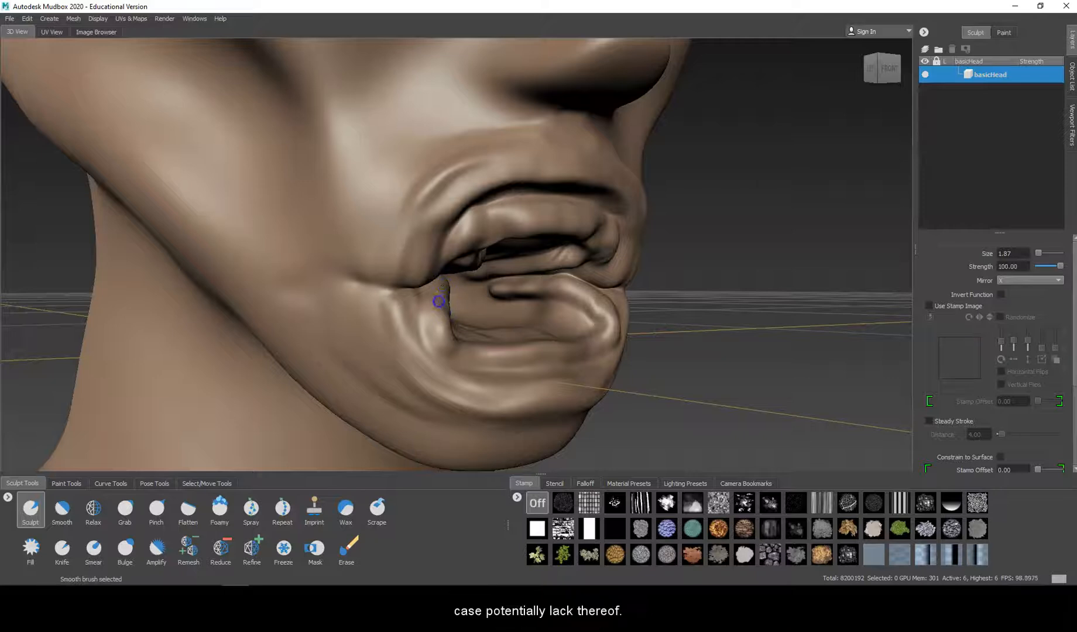
{"action": "left_click_drag", "start_coordinate": [442, 316], "coordinate": [492, 281], "text": "shift"}
{"action": "mouse_move", "coordinate": [584, 313]}
{"action": "left_mouse_down", "text": "shift"}
{"action": "mouse_move", "coordinate": [569, 300]}
{"action": "mouse_move", "coordinate": [469, 300]}
{"action": "left_mouse_up", "text": "shift"}
{"action": "mouse_move", "coordinate": [508, 373]}
{"action": "left_mouse_down"}
{"action": "mouse_move", "coordinate": [426, 365]}
{"action": "mouse_move", "coordinate": [399, 315]}
{"action": "mouse_move", "coordinate": [456, 370]}
{"action": "mouse_move", "coordinate": [384, 334]}
{"action": "mouse_move", "coordinate": [400, 327]}
{"action": "left_mouse_up"}
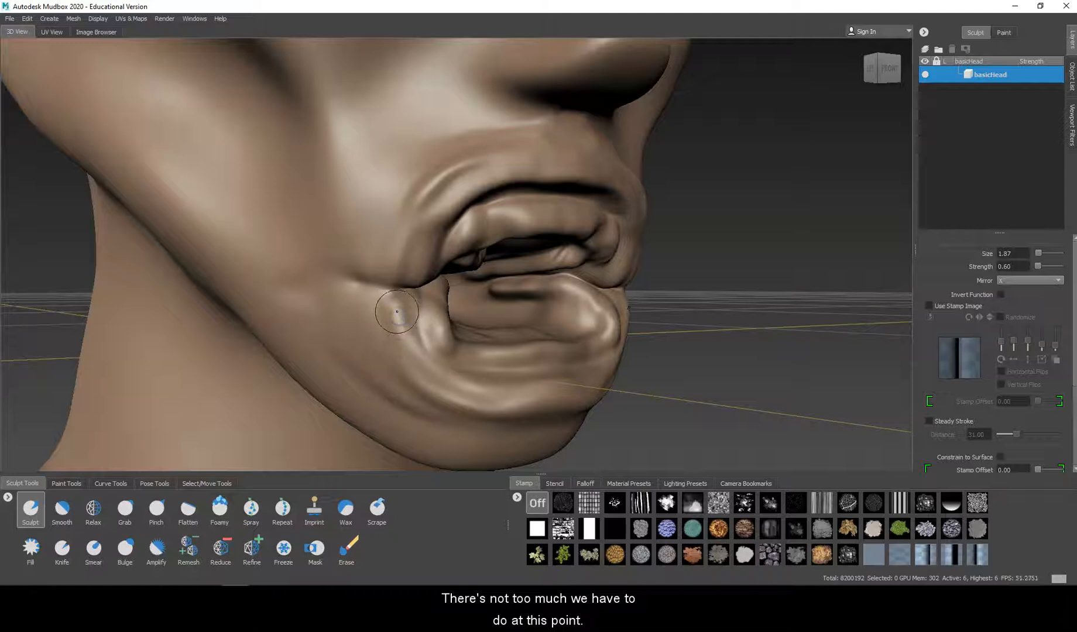
Step: Add wrinkles curving below the lower lip with the Sculpt brush at size 2.12 and strength 0.60, and smooth them
{"action": "mouse_move", "coordinate": [400, 315]}
{"action": "left_mouse_down"}
{"action": "mouse_move", "coordinate": [416, 354]}
{"action": "mouse_move", "coordinate": [467, 369]}
{"action": "mouse_move", "coordinate": [464, 383]}
{"action": "mouse_move", "coordinate": [510, 383]}
{"action": "mouse_move", "coordinate": [432, 379]}
{"action": "left_mouse_up"}
{"action": "mouse_move", "coordinate": [520, 390]}
{"action": "left_mouse_down"}
{"action": "mouse_move", "coordinate": [450, 392]}
{"action": "mouse_move", "coordinate": [471, 394]}
{"action": "left_mouse_up"}
{"action": "key", "text": "shift"}
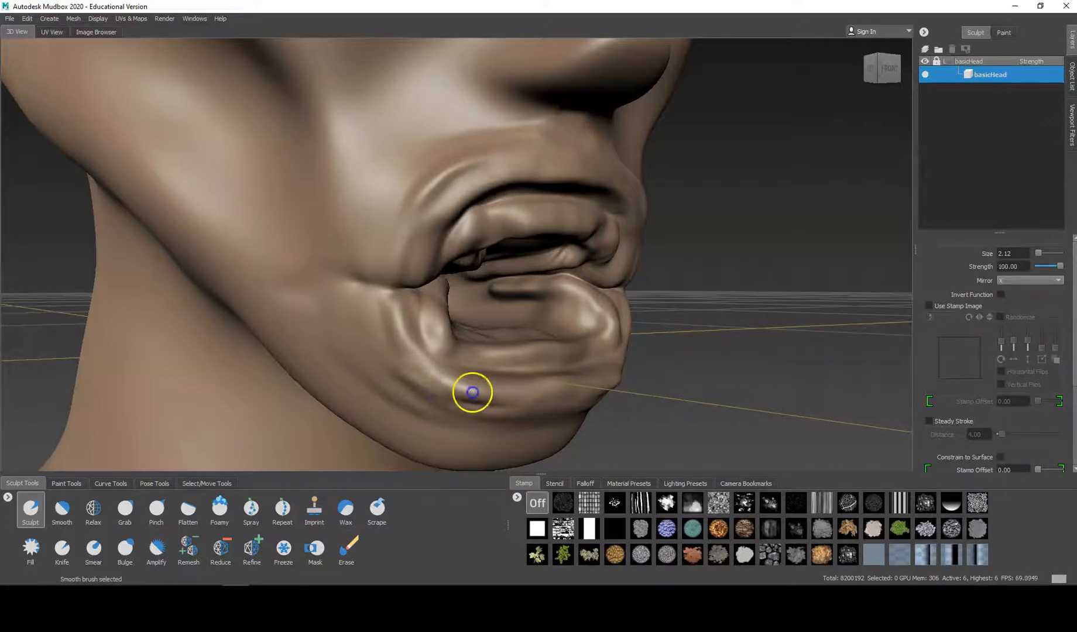
{"action": "mouse_move", "coordinate": [441, 395]}
{"action": "left_mouse_down", "text": "shift"}
{"action": "mouse_move", "coordinate": [433, 398]}
{"action": "mouse_move", "coordinate": [498, 397]}
{"action": "left_mouse_up", "text": "shift"}
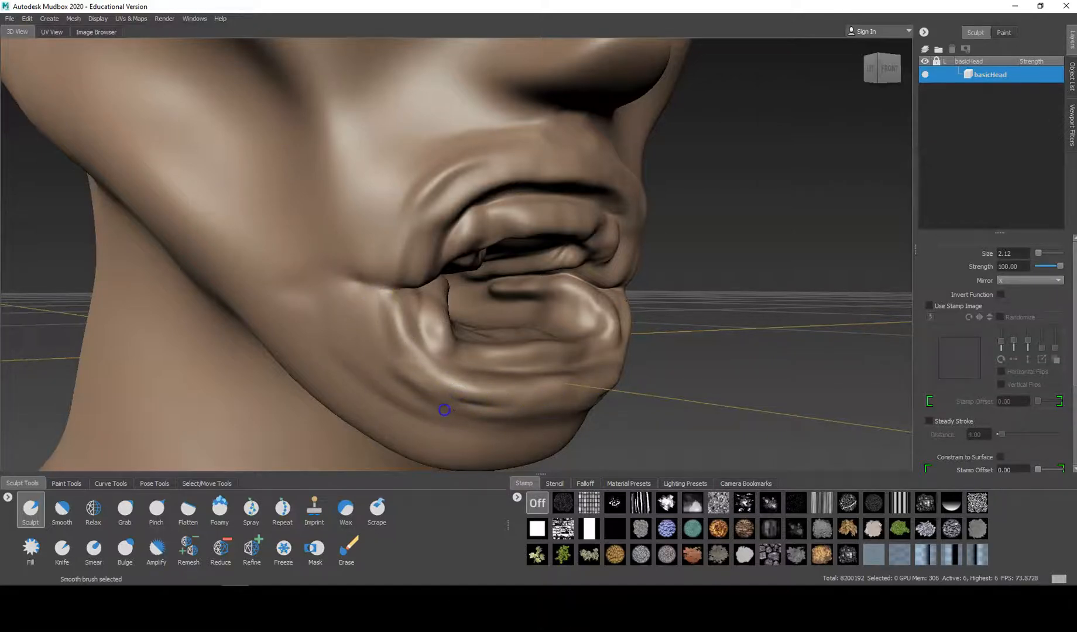
{"action": "mouse_move", "coordinate": [517, 404]}
{"action": "left_mouse_down", "text": "shift"}
{"action": "mouse_move", "coordinate": [514, 395]}
{"action": "mouse_move", "coordinate": [582, 397]}
{"action": "mouse_move", "coordinate": [571, 392]}
{"action": "left_mouse_up", "text": "shift"}
Step: Refine the upper gum and smooth the inner surface of the mouth behind the lower lip
{"action": "mouse_move", "coordinate": [546, 200]}
{"action": "left_mouse_down", "text": "shift"}
{"action": "mouse_move", "coordinate": [481, 220]}
{"action": "mouse_move", "coordinate": [456, 183]}
{"action": "mouse_move", "coordinate": [322, 197]}
{"action": "mouse_move", "coordinate": [245, 172]}
{"action": "mouse_move", "coordinate": [232, 183]}
{"action": "mouse_move", "coordinate": [365, 173]}
{"action": "mouse_move", "coordinate": [444, 232]}
{"action": "mouse_move", "coordinate": [543, 217]}
{"action": "mouse_move", "coordinate": [521, 229]}
{"action": "mouse_move", "coordinate": [458, 222]}
{"action": "left_mouse_up", "text": "shift"}
{"action": "key", "text": "shift"}
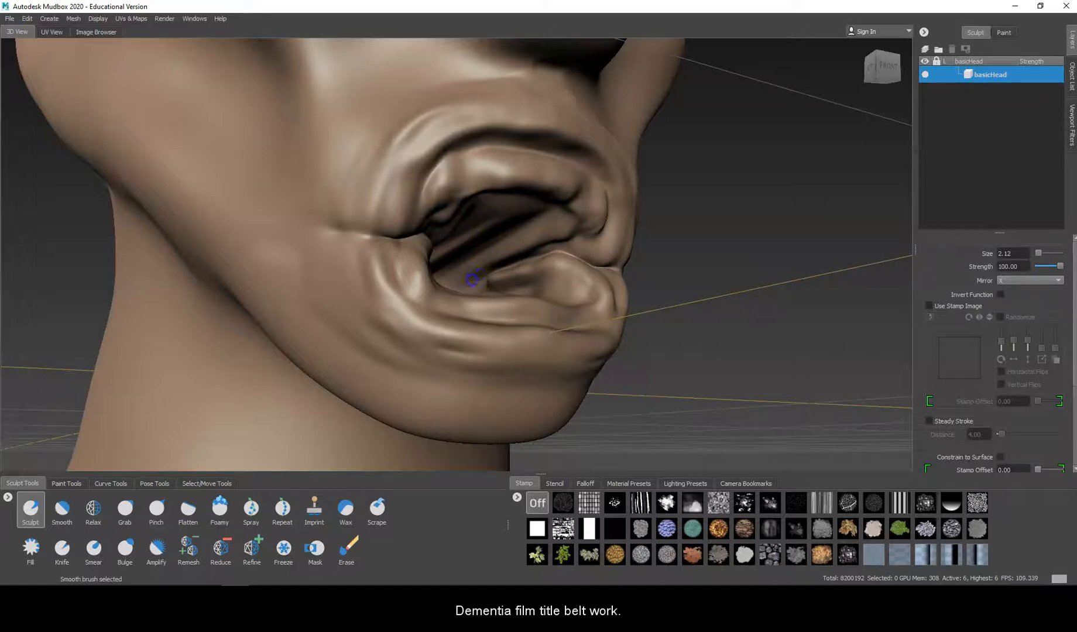
{"action": "left_click_drag", "start_coordinate": [466, 272], "coordinate": [356, 281], "text": "alt"}
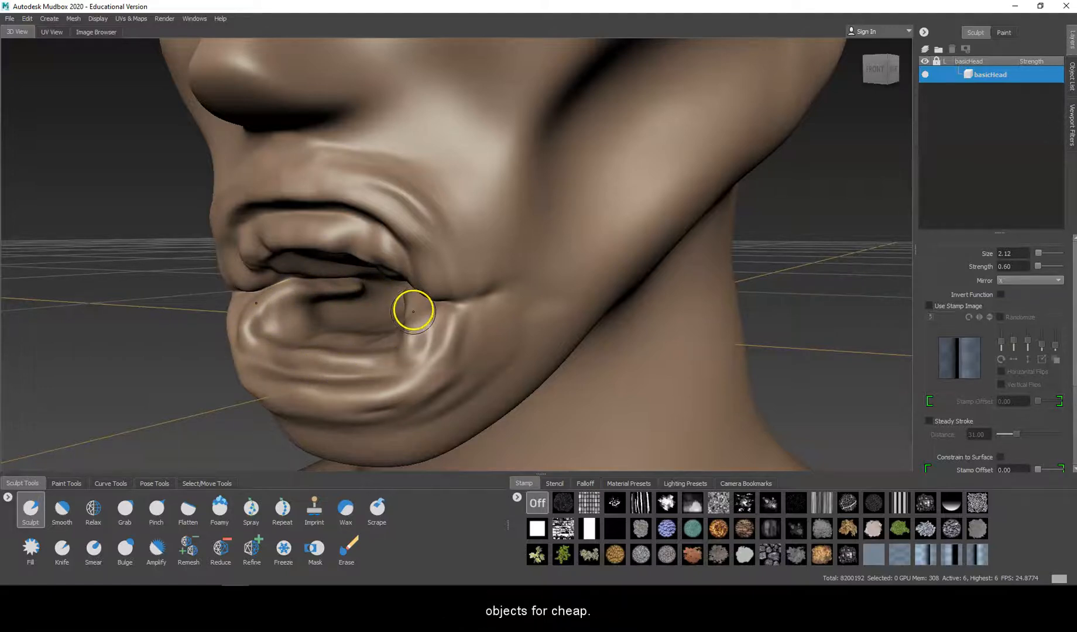
Step: Sculpt the ear's inner hollow, the ridge at its front and the lower notch with the Sculpt brush at size 2.12 and strength 0.60
{"action": "mouse_move", "coordinate": [493, 293]}
{"action": "left_mouse_down", "text": "alt"}
{"action": "mouse_move", "coordinate": [673, 300]}
{"action": "mouse_move", "coordinate": [561, 278]}
{"action": "mouse_move", "coordinate": [411, 223]}
{"action": "mouse_move", "coordinate": [459, 235]}
{"action": "mouse_move", "coordinate": [521, 223]}
{"action": "mouse_move", "coordinate": [481, 211]}
{"action": "left_mouse_up", "text": "alt"}
{"action": "middle_click_drag", "start_coordinate": [481, 211], "coordinate": [497, 247], "text": "alt"}
{"action": "left_click_drag", "start_coordinate": [497, 284], "coordinate": [511, 274], "text": "alt"}
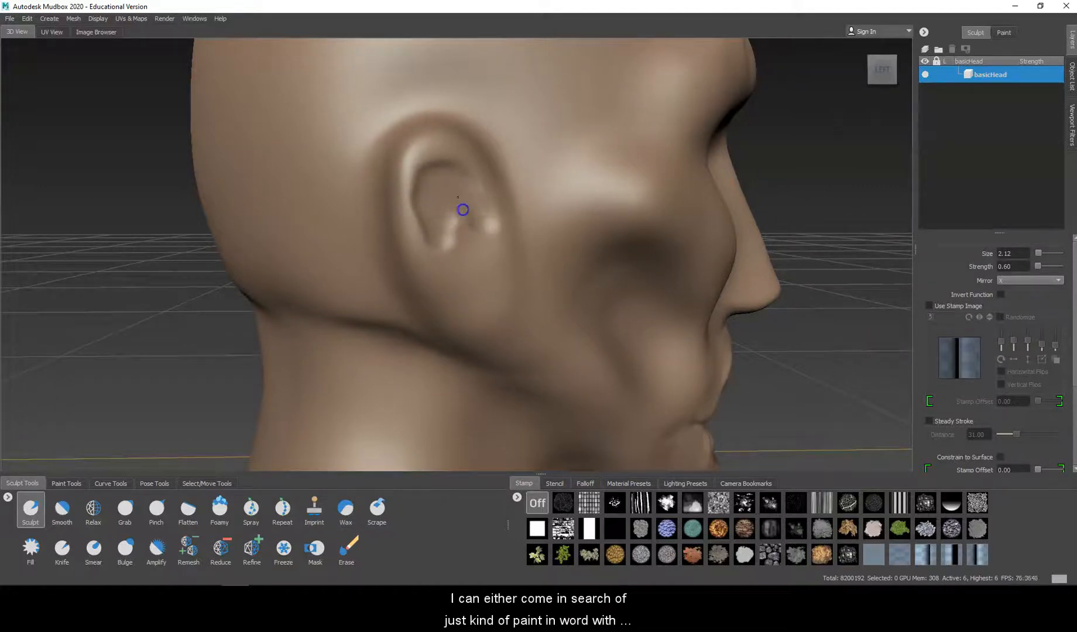
{"action": "left_click_drag", "start_coordinate": [447, 169], "coordinate": [427, 174]}
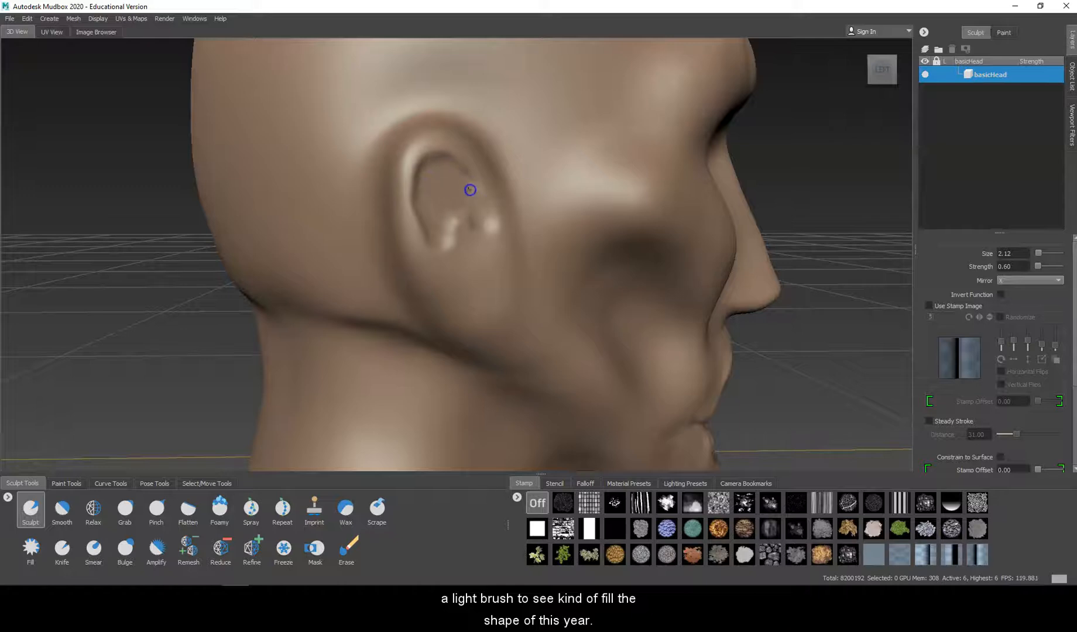
{"action": "left_click_drag", "start_coordinate": [474, 209], "coordinate": [469, 207]}
{"action": "left_click_drag", "start_coordinate": [478, 271], "coordinate": [466, 265]}
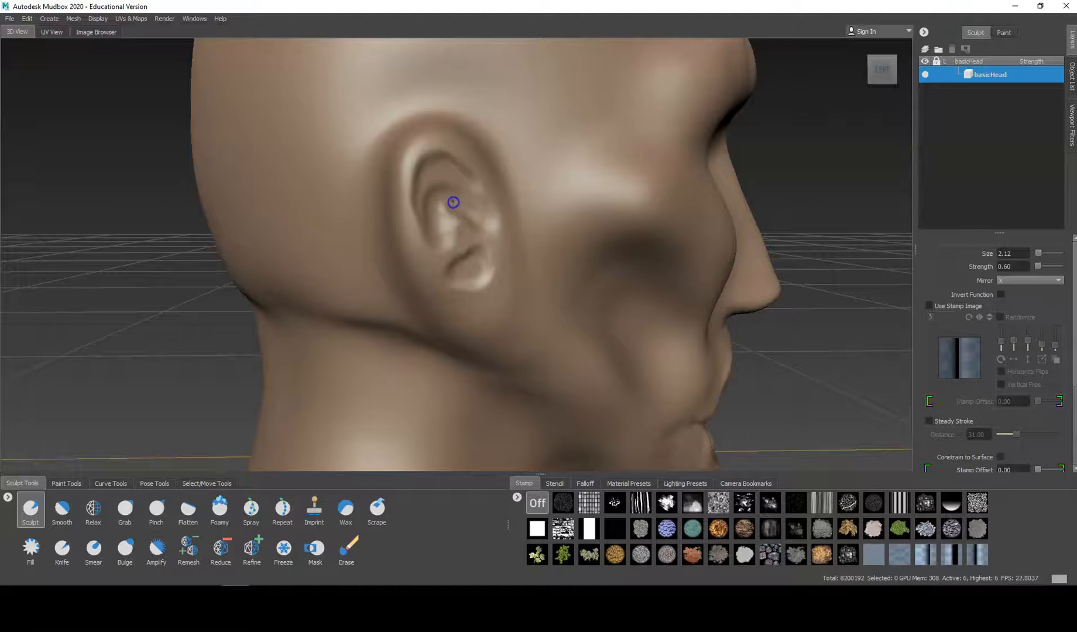
Step: Build up the curved fold inside the ear and define its outer rim down around the earlobe
{"action": "mouse_move", "coordinate": [462, 182]}
{"action": "left_mouse_down"}
{"action": "mouse_move", "coordinate": [433, 192]}
{"action": "mouse_move", "coordinate": [434, 226]}
{"action": "left_mouse_up"}
{"action": "mouse_move", "coordinate": [452, 152]}
{"action": "left_mouse_down"}
{"action": "mouse_move", "coordinate": [412, 190]}
{"action": "mouse_move", "coordinate": [415, 202]}
{"action": "left_mouse_up"}
{"action": "left_click_drag", "start_coordinate": [410, 157], "coordinate": [414, 253]}
{"action": "left_click_drag", "start_coordinate": [396, 190], "coordinate": [426, 281]}
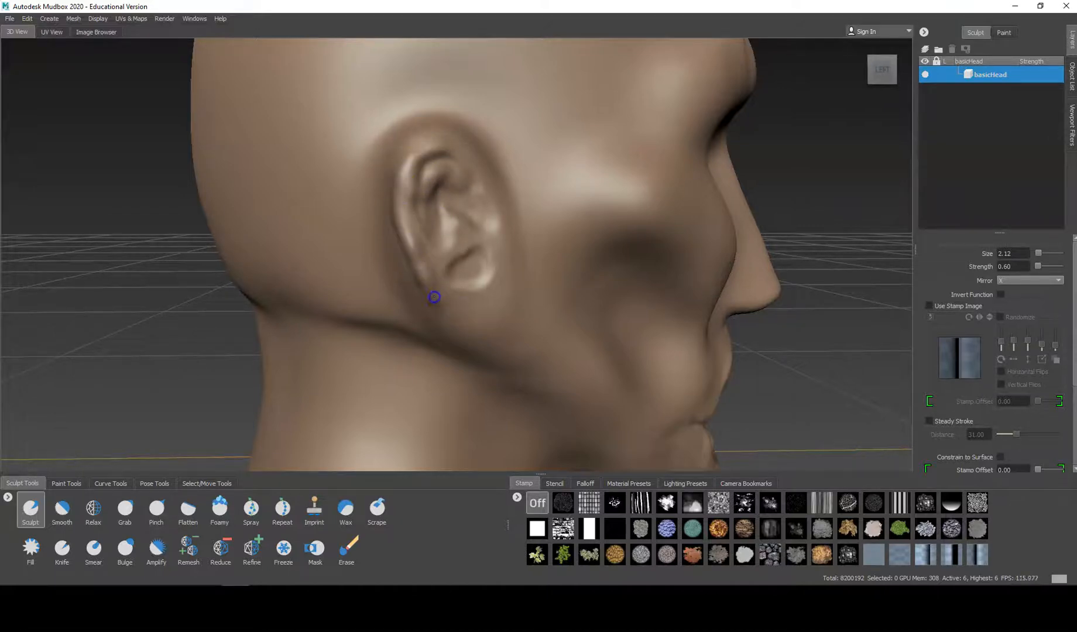
{"action": "mouse_move", "coordinate": [457, 326]}
{"action": "left_mouse_down"}
{"action": "mouse_move", "coordinate": [487, 332]}
{"action": "mouse_move", "coordinate": [462, 319]}
{"action": "left_mouse_up"}
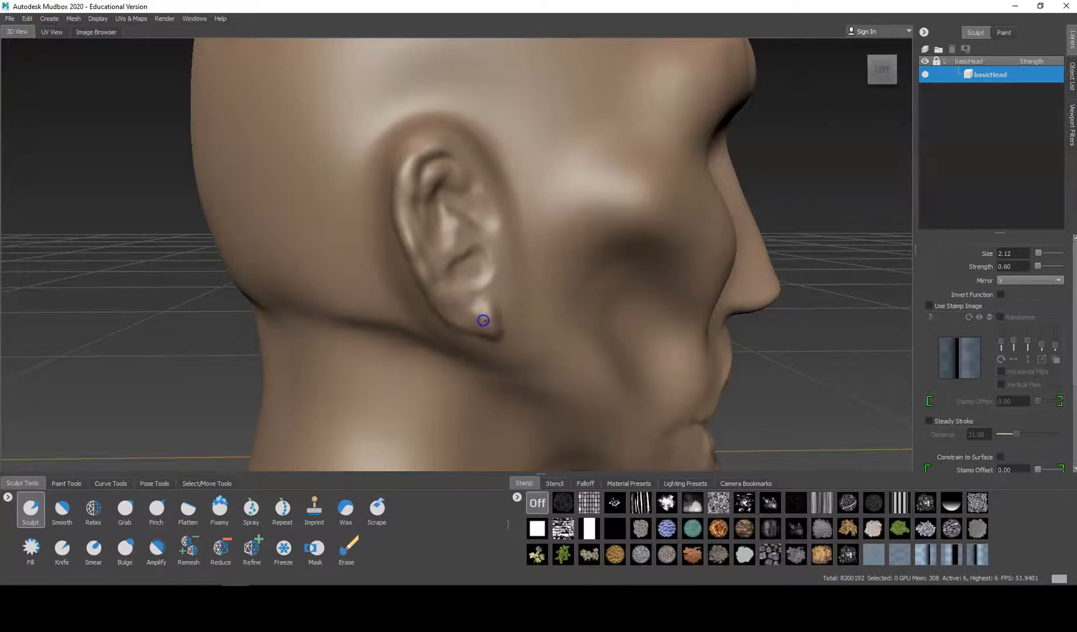
Step: Smooth the ear's folds and rim, and refine where its upper front edge meets the head
{"action": "key", "text": "shift"}
{"action": "left_click_drag", "start_coordinate": [424, 280], "coordinate": [406, 228], "text": "shift"}
{"action": "left_click_drag", "start_coordinate": [513, 169], "coordinate": [519, 200], "text": "alt"}
{"action": "left_click_drag", "start_coordinate": [451, 289], "coordinate": [411, 325]}
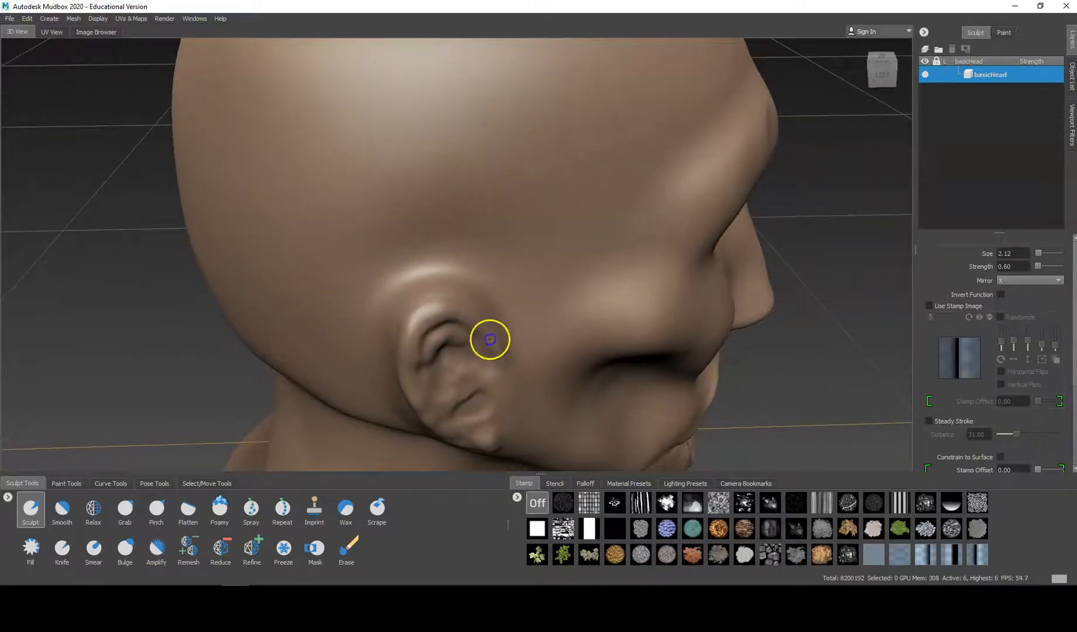
{"action": "left_click_drag", "start_coordinate": [497, 320], "coordinate": [385, 332], "text": "alt"}
{"action": "mouse_move", "coordinate": [290, 332]}
{"action": "left_mouse_down"}
{"action": "mouse_move", "coordinate": [272, 348]}
{"action": "mouse_move", "coordinate": [277, 366]}
{"action": "left_mouse_up"}
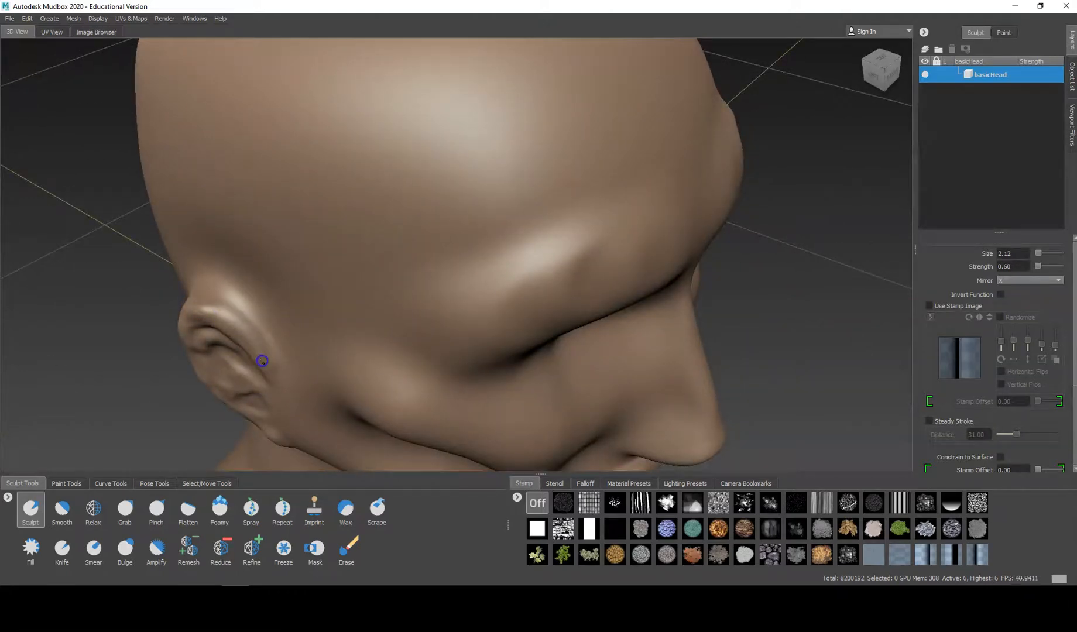
Step: Deepen the crease behind the ear and shape the back of its rim down to the lobe
{"action": "left_click_drag", "start_coordinate": [273, 388], "coordinate": [456, 341], "text": "alt"}
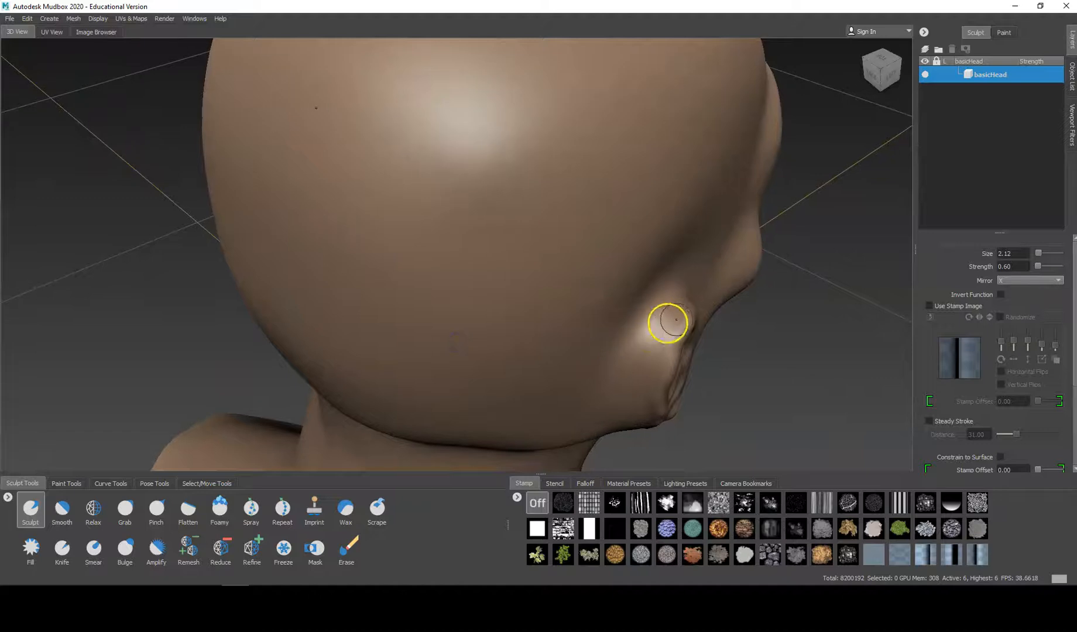
{"action": "mouse_move", "coordinate": [663, 350]}
{"action": "left_mouse_down"}
{"action": "mouse_move", "coordinate": [646, 363]}
{"action": "mouse_move", "coordinate": [666, 363]}
{"action": "mouse_move", "coordinate": [649, 414]}
{"action": "left_mouse_up"}
{"action": "mouse_move", "coordinate": [656, 369]}
{"action": "left_mouse_down", "text": "shift"}
{"action": "mouse_move", "coordinate": [650, 415]}
{"action": "mouse_move", "coordinate": [655, 316]}
{"action": "left_mouse_up", "text": "shift"}
{"action": "left_click_drag", "start_coordinate": [680, 191], "coordinate": [675, 266]}
{"action": "left_click_drag", "start_coordinate": [671, 222], "coordinate": [675, 286]}
{"action": "left_click_drag", "start_coordinate": [672, 201], "coordinate": [675, 257]}
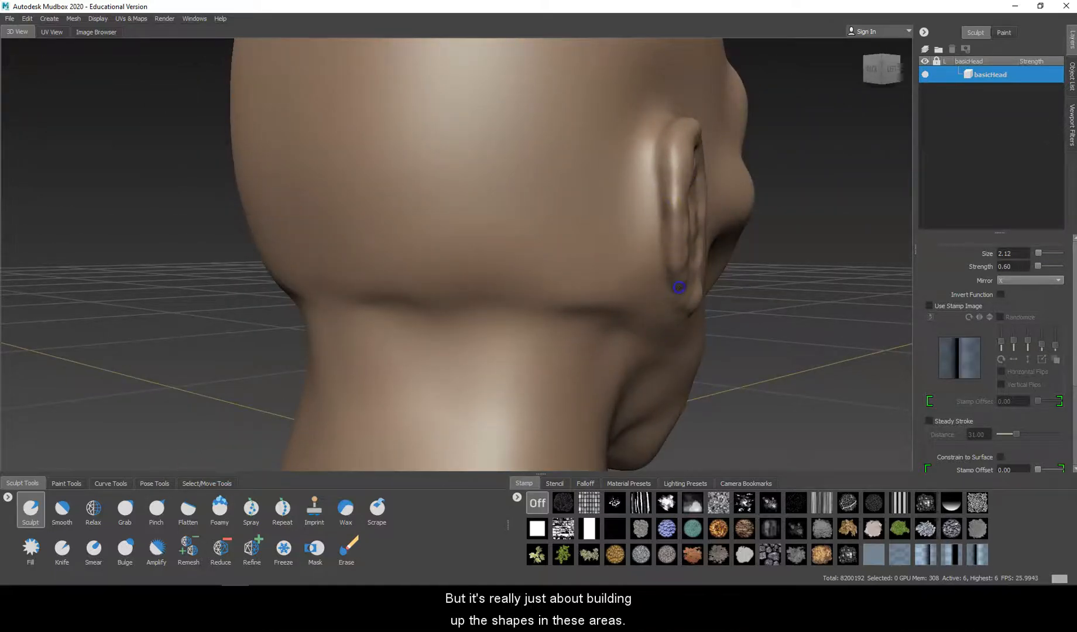
{"action": "left_click_drag", "start_coordinate": [688, 305], "coordinate": [689, 310]}
{"action": "mouse_move", "coordinate": [672, 209]}
{"action": "left_mouse_down", "text": "shift"}
{"action": "mouse_move", "coordinate": [689, 311]}
{"action": "mouse_move", "coordinate": [675, 233]}
{"action": "mouse_move", "coordinate": [678, 258]}
{"action": "left_mouse_up", "text": "shift"}
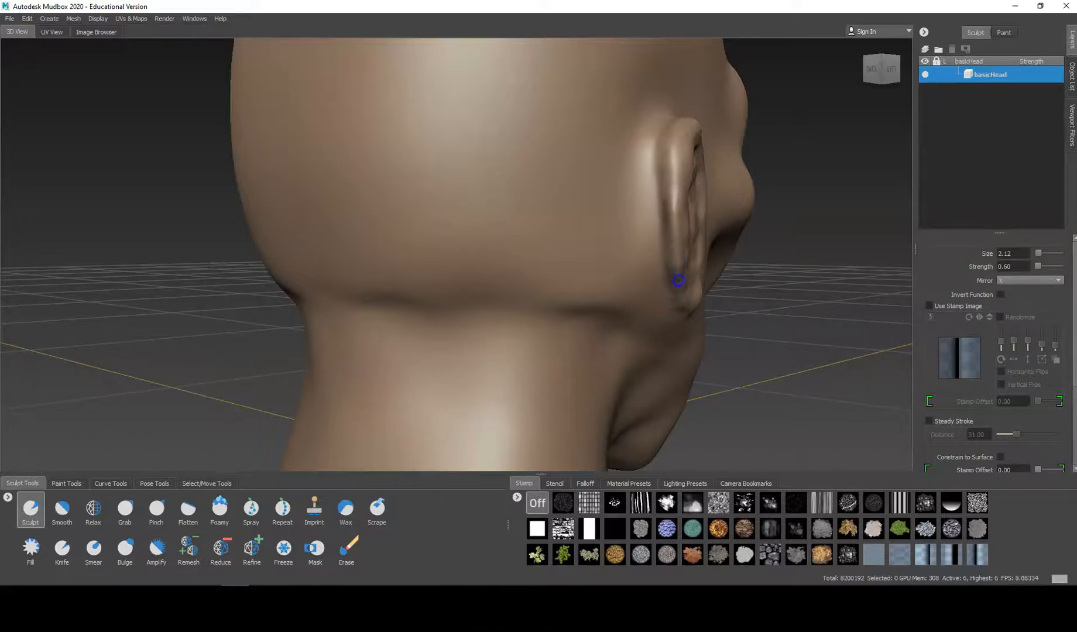
Step: Even out the ear's outer rim from top to back, and refine and smooth the small ridge at its front
{"action": "left_click_drag", "start_coordinate": [692, 309], "coordinate": [560, 310], "text": "alt"}
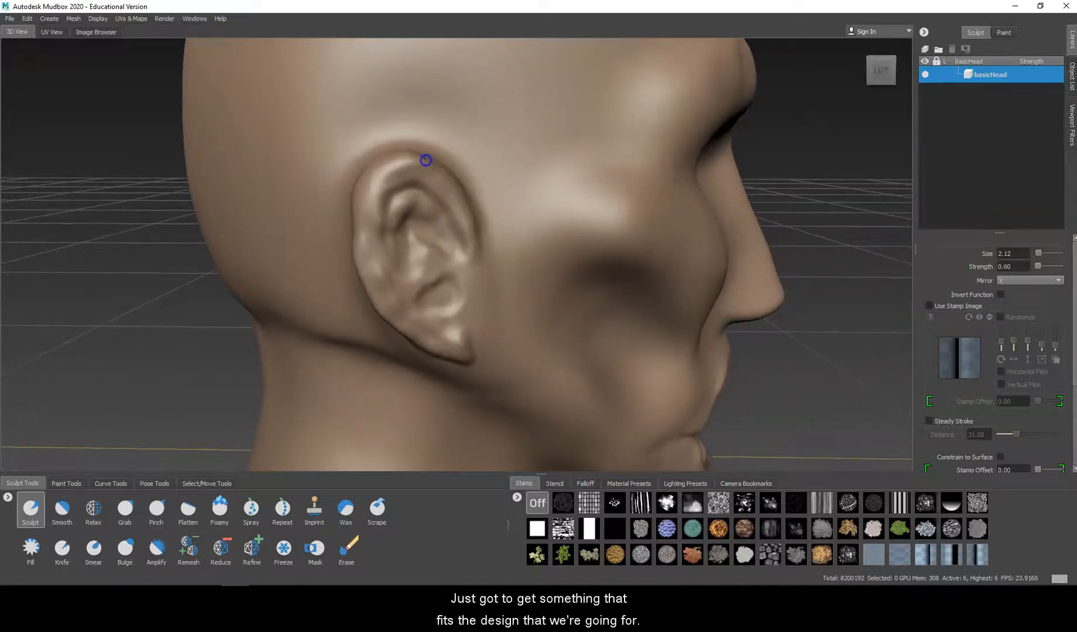
{"action": "mouse_move", "coordinate": [414, 157]}
{"action": "left_mouse_down", "text": "shift"}
{"action": "mouse_move", "coordinate": [370, 183]}
{"action": "mouse_move", "coordinate": [374, 269]}
{"action": "left_mouse_up", "text": "shift"}
{"action": "left_click_drag", "start_coordinate": [371, 200], "coordinate": [366, 258], "text": "shift"}
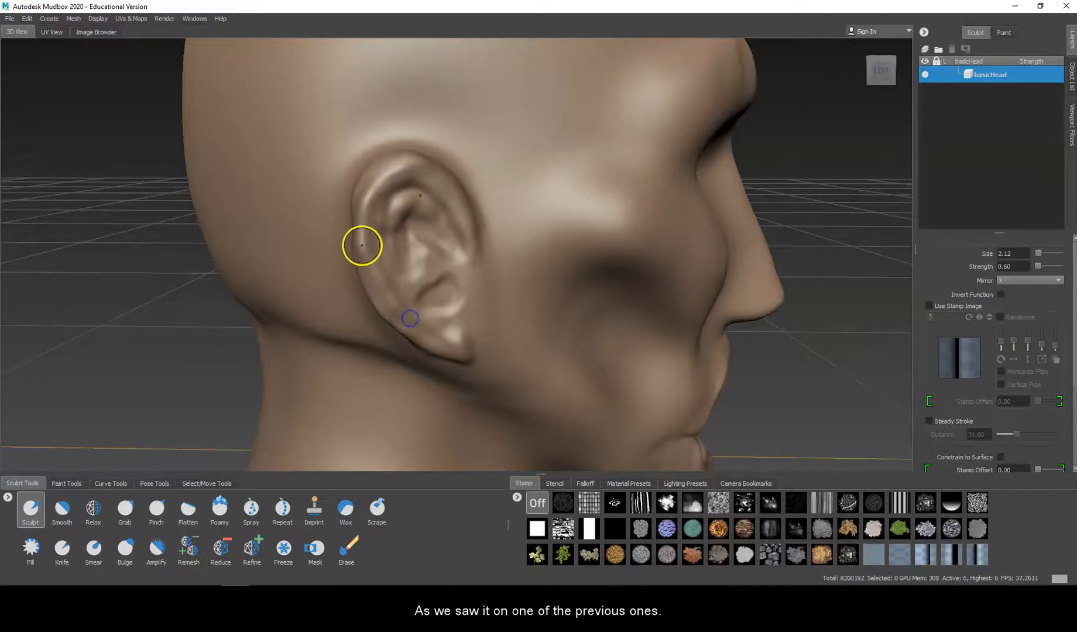
{"action": "left_click_drag", "start_coordinate": [457, 251], "coordinate": [451, 255]}
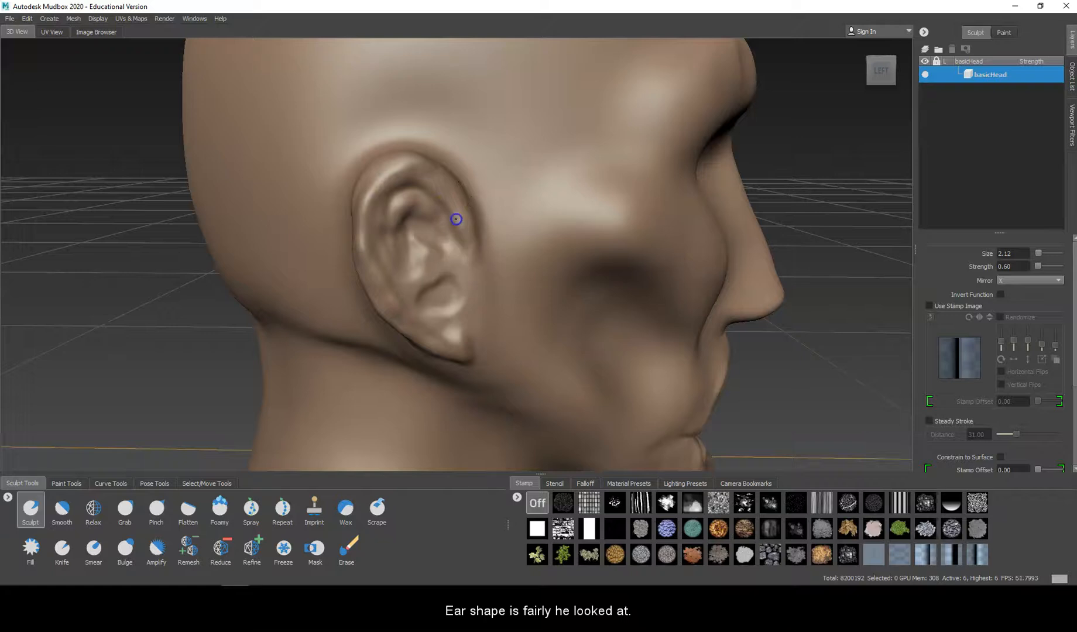
{"action": "key", "text": "shift"}
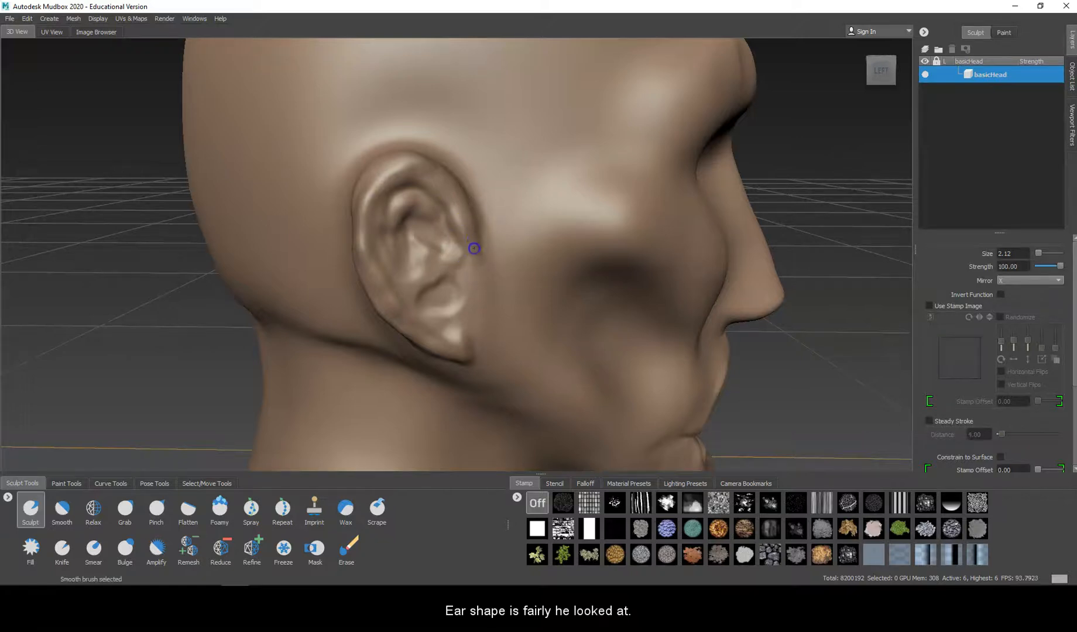
{"action": "left_click_drag", "start_coordinate": [455, 249], "coordinate": [460, 233]}
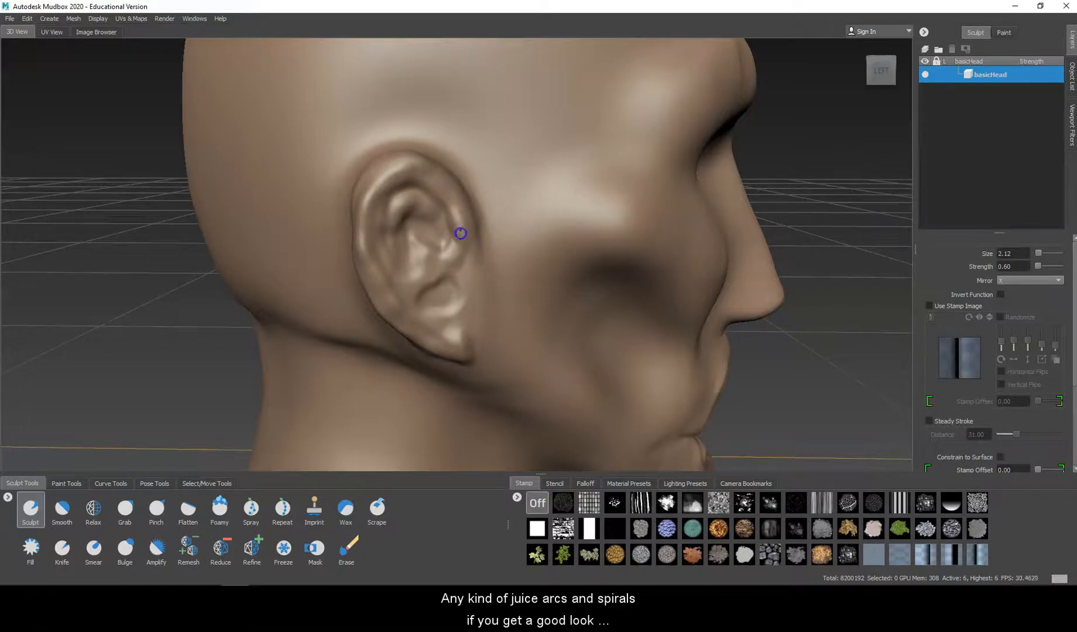
Step: Deepen the groove inside the ear's outer rim and carve the ear canal hole behind the front ridge
{"action": "left_click_drag", "start_coordinate": [401, 181], "coordinate": [366, 221]}
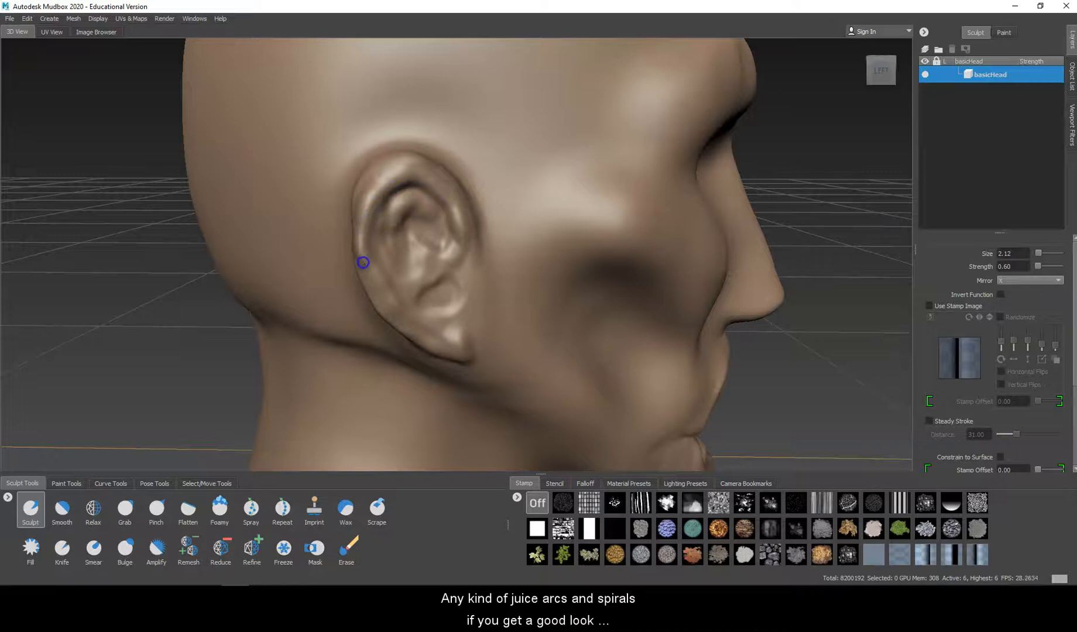
{"action": "left_click_drag", "start_coordinate": [381, 301], "coordinate": [434, 339]}
{"action": "mouse_move", "coordinate": [464, 238]}
{"action": "left_mouse_down"}
{"action": "mouse_move", "coordinate": [414, 225]}
{"action": "mouse_move", "coordinate": [441, 284]}
{"action": "mouse_move", "coordinate": [429, 298]}
{"action": "mouse_move", "coordinate": [404, 249]}
{"action": "mouse_move", "coordinate": [423, 235]}
{"action": "mouse_move", "coordinate": [433, 245]}
{"action": "left_mouse_up"}
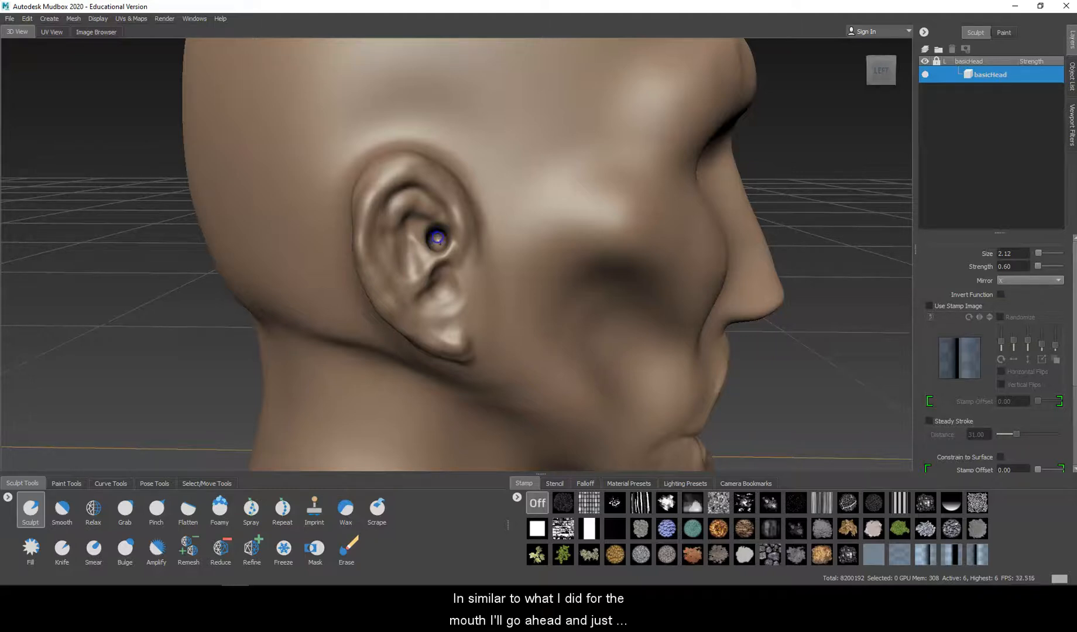
{"action": "mouse_move", "coordinate": [437, 243]}
{"action": "left_mouse_down", "text": "alt"}
{"action": "mouse_move", "coordinate": [553, 226]}
{"action": "mouse_move", "coordinate": [446, 220]}
{"action": "mouse_move", "coordinate": [428, 238]}
{"action": "mouse_move", "coordinate": [440, 233]}
{"action": "left_mouse_up", "text": "alt"}
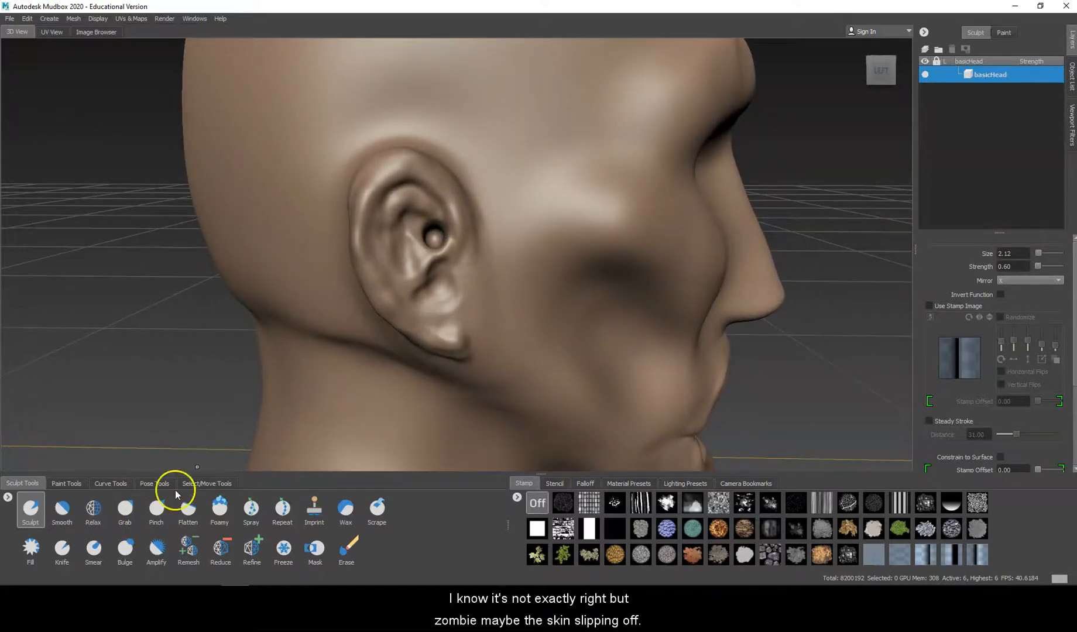
Step: Reshape the ear with the Grab brush at size 8.91, widening the inner folds and pulling the ear canal and lobe lower
{"action": "left_click", "coordinate": [125, 508]}
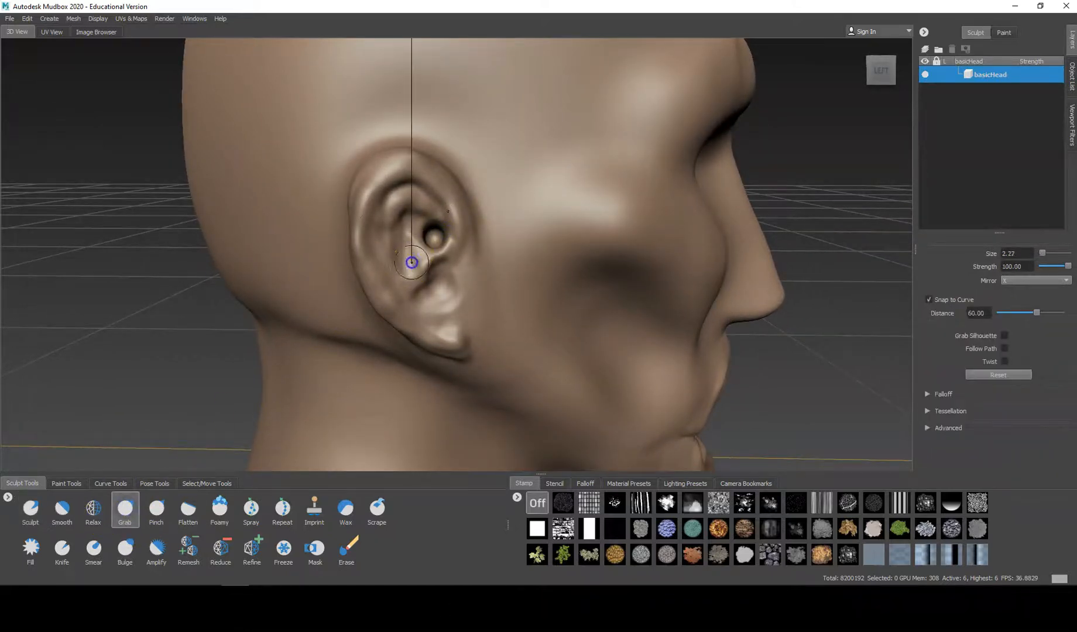
{"action": "mouse_move", "coordinate": [393, 200]}
{"action": "left_mouse_down"}
{"action": "mouse_move", "coordinate": [375, 175]}
{"action": "mouse_move", "coordinate": [361, 250]}
{"action": "mouse_move", "coordinate": [358, 240]}
{"action": "left_mouse_up"}
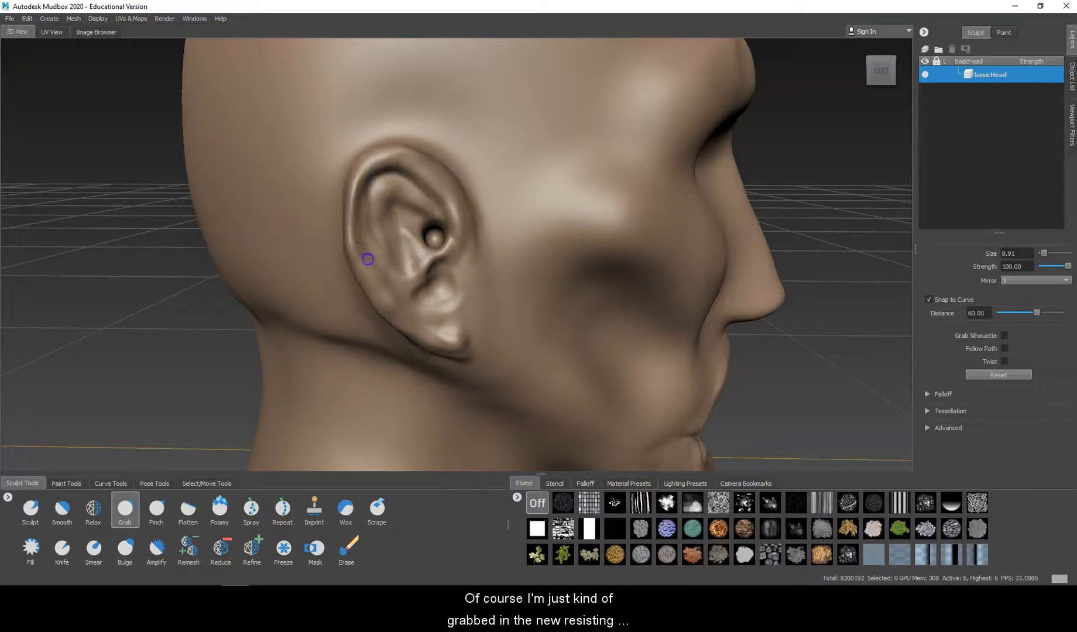
{"action": "mouse_move", "coordinate": [401, 299]}
{"action": "left_mouse_down"}
{"action": "mouse_move", "coordinate": [424, 248]}
{"action": "mouse_move", "coordinate": [421, 271]}
{"action": "left_mouse_up"}
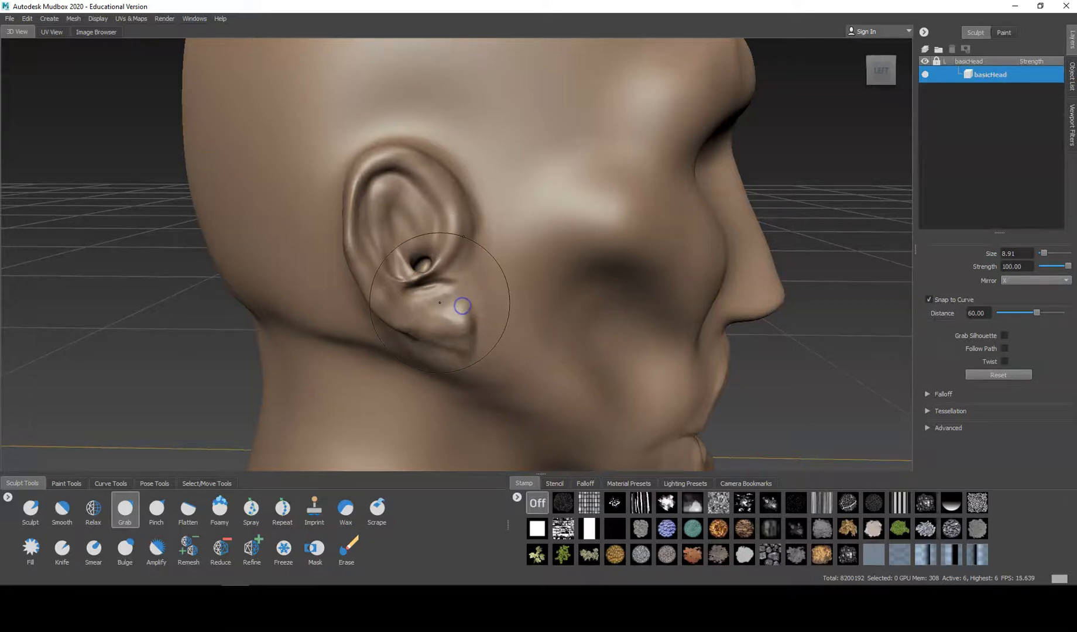
{"action": "left_click_drag", "start_coordinate": [463, 264], "coordinate": [432, 250], "text": "alt"}
Step: Push the nose bridge and sides inward with the Sculpt brush at size 8.91 and strength 6.66 for a decayed nose
{"action": "scroll", "coordinate": [387, 245], "scroll_direction": "down", "scroll_amount": 5}
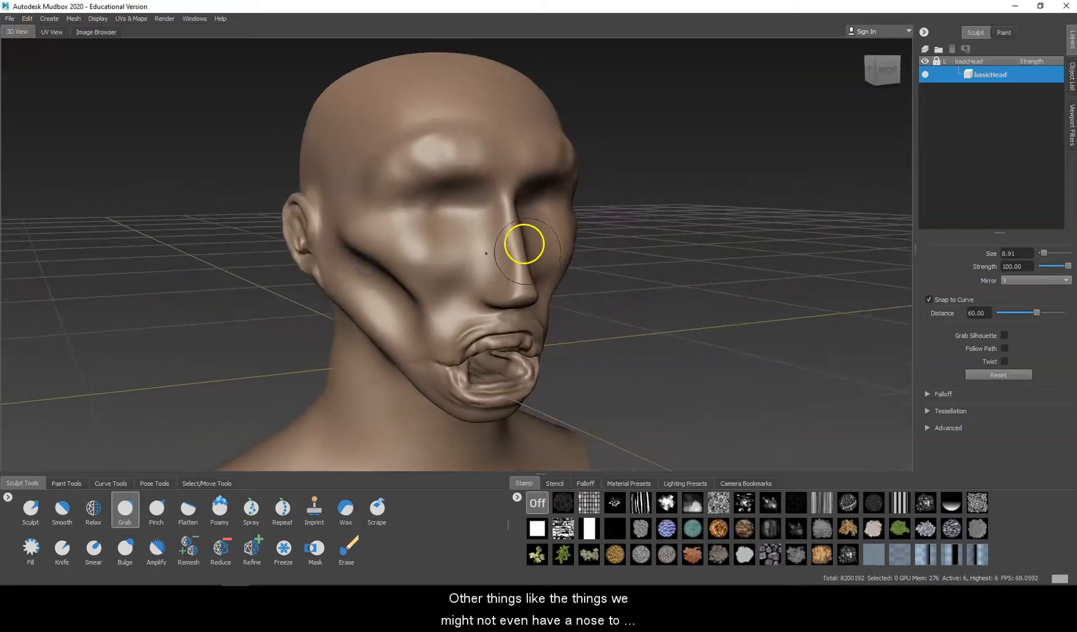
{"action": "left_click_drag", "start_coordinate": [515, 240], "coordinate": [517, 276], "text": "alt"}
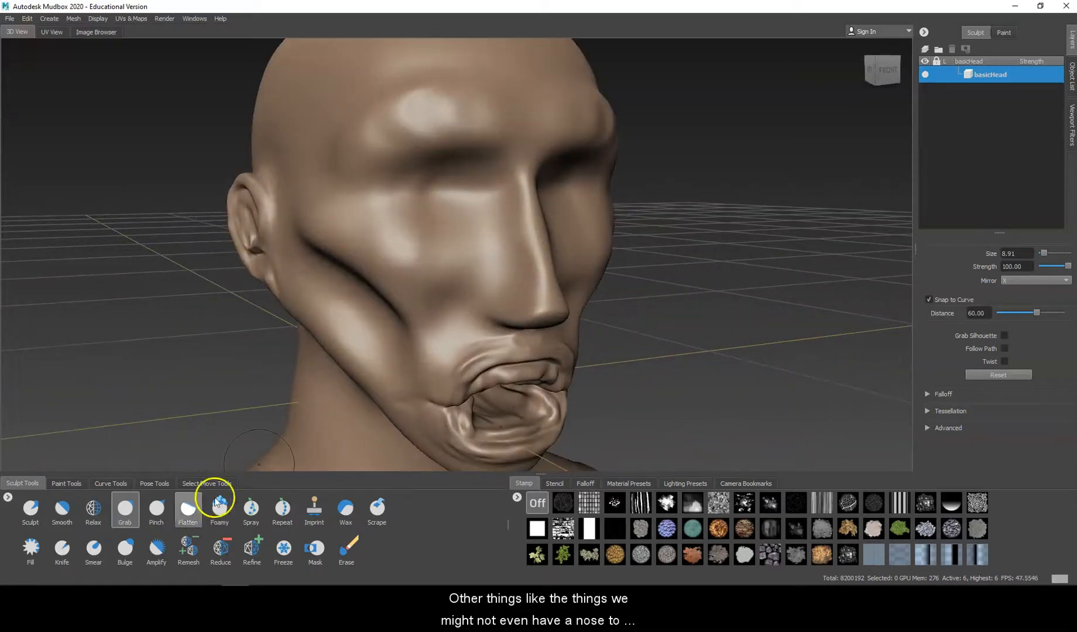
{"action": "left_click", "coordinate": [29, 514]}
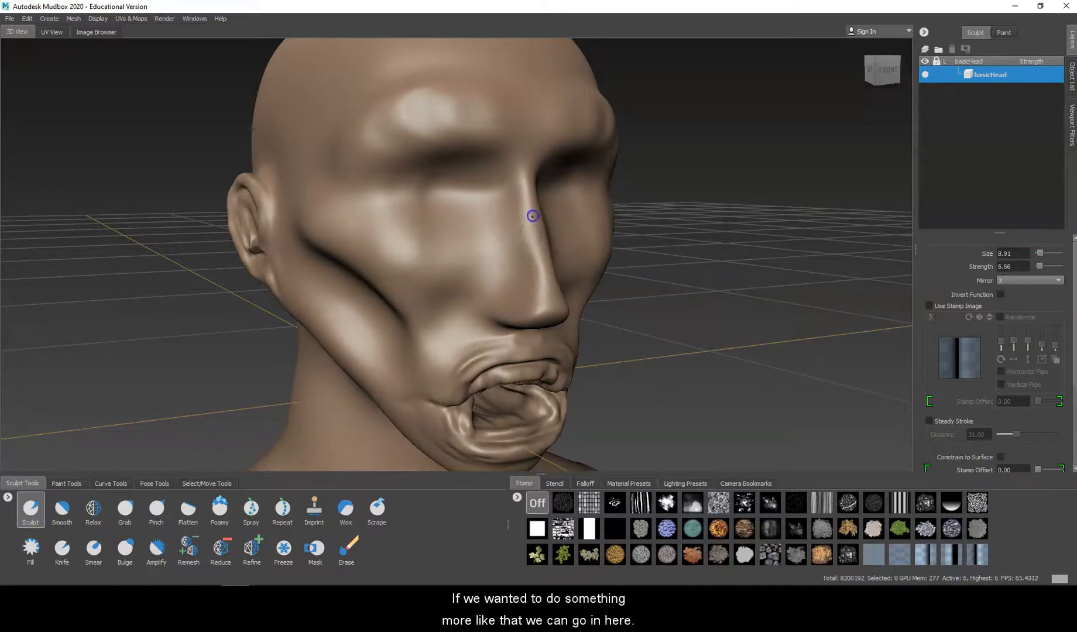
{"action": "mouse_move", "coordinate": [535, 241]}
{"action": "left_mouse_down"}
{"action": "mouse_move", "coordinate": [521, 308]}
{"action": "mouse_move", "coordinate": [512, 224]}
{"action": "left_mouse_up"}
{"action": "mouse_move", "coordinate": [508, 262]}
{"action": "left_mouse_down", "text": "alt"}
{"action": "mouse_move", "coordinate": [375, 253]}
{"action": "mouse_move", "coordinate": [329, 265]}
{"action": "mouse_move", "coordinate": [437, 276]}
{"action": "mouse_move", "coordinate": [457, 265]}
{"action": "left_mouse_up", "text": "alt"}
Step: Smooth the pinched nose ridge down to the tip and continue pushing the nose inward
{"action": "key", "text": "shift"}
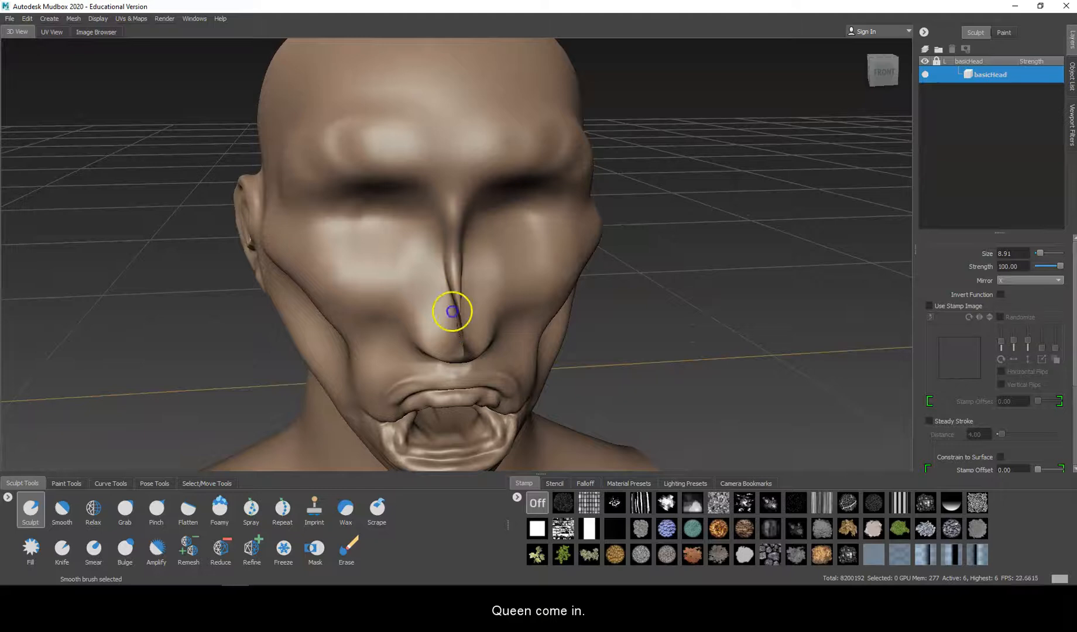
{"action": "left_click", "coordinate": [37, 505]}
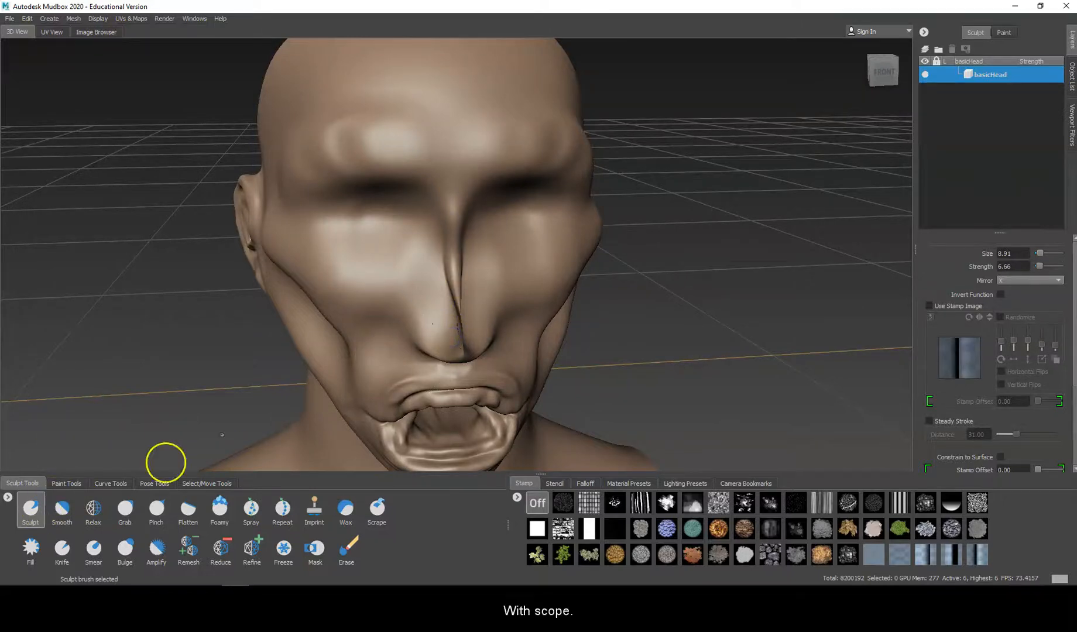
{"action": "key", "text": "shift"}
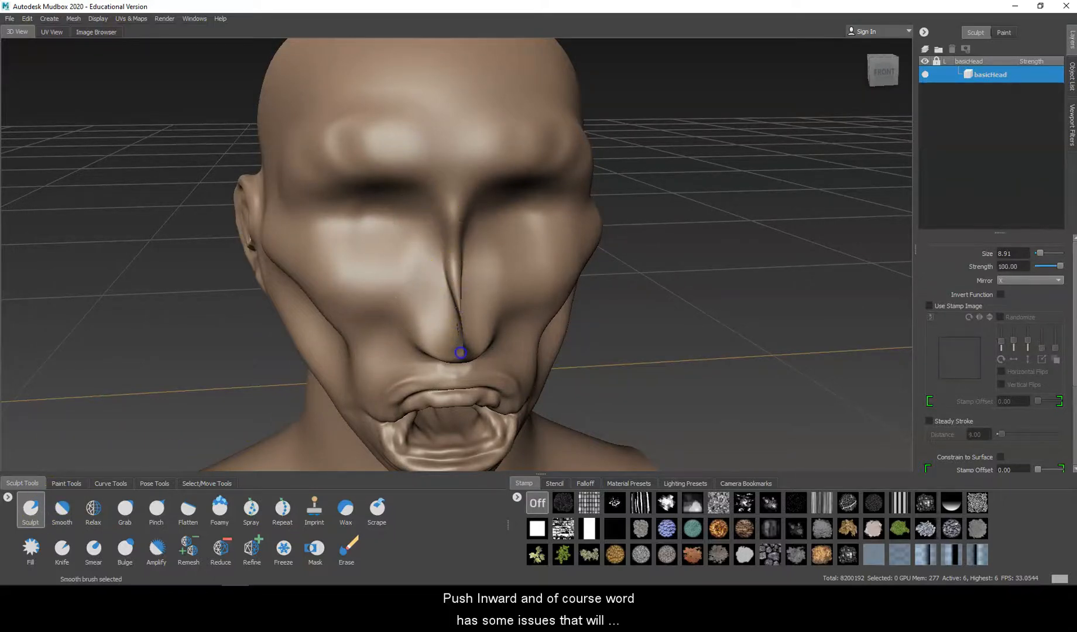
{"action": "left_click_drag", "start_coordinate": [463, 354], "coordinate": [512, 317], "text": "alt"}
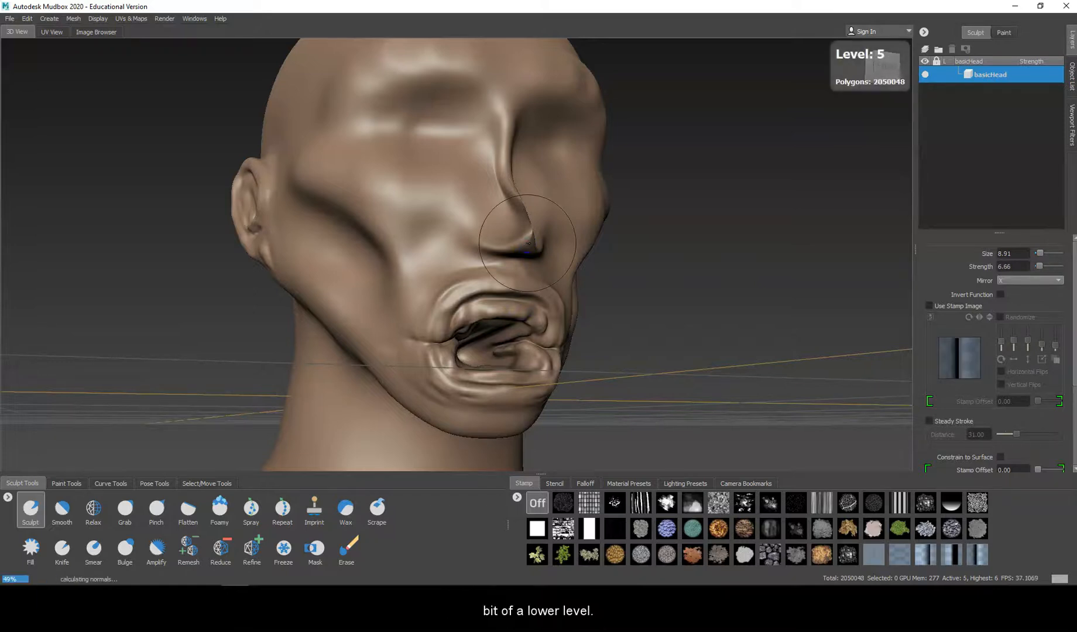
Step: Lower the mesh to subdivision level 2, show the wireframe and smooth the nose bridge and tip
{"action": "key", "text": "Page_Down"}
{"action": "key", "text": "Page_Down"}
{"action": "key", "text": "Page_Down"}
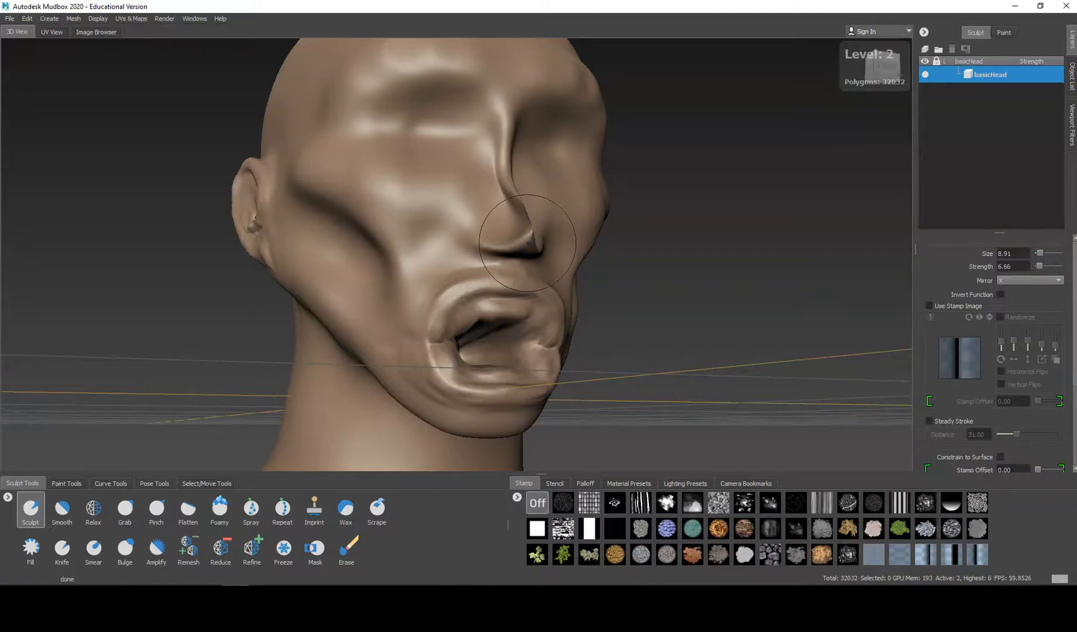
{"action": "key", "text": "w"}
{"action": "left_click_drag", "start_coordinate": [511, 175], "coordinate": [508, 172], "text": "shift"}
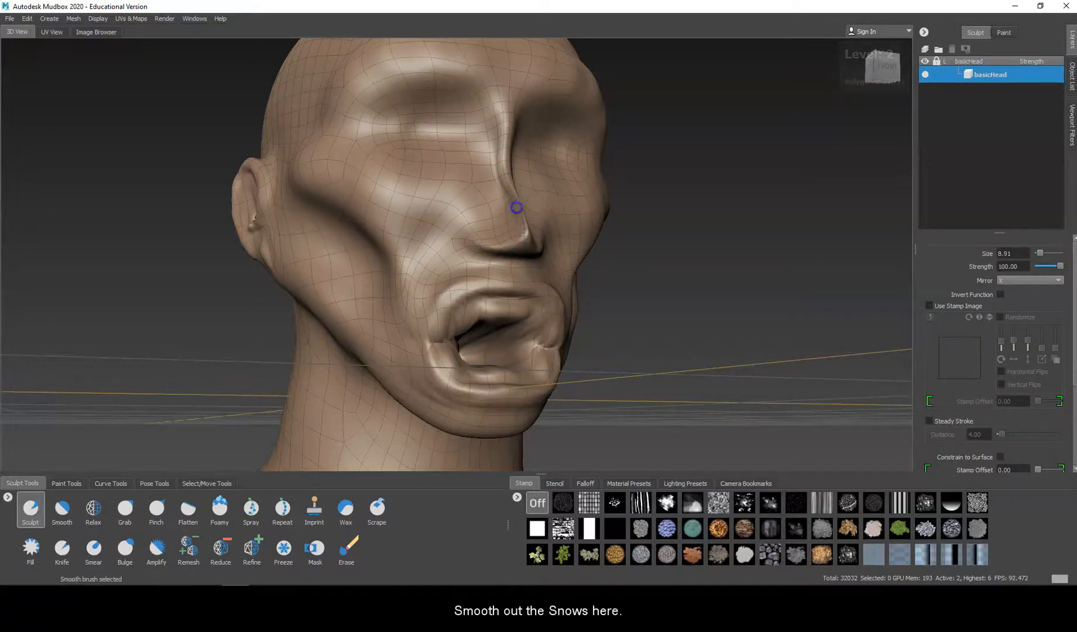
{"action": "left_click_drag", "start_coordinate": [523, 218], "coordinate": [513, 209], "text": "shift"}
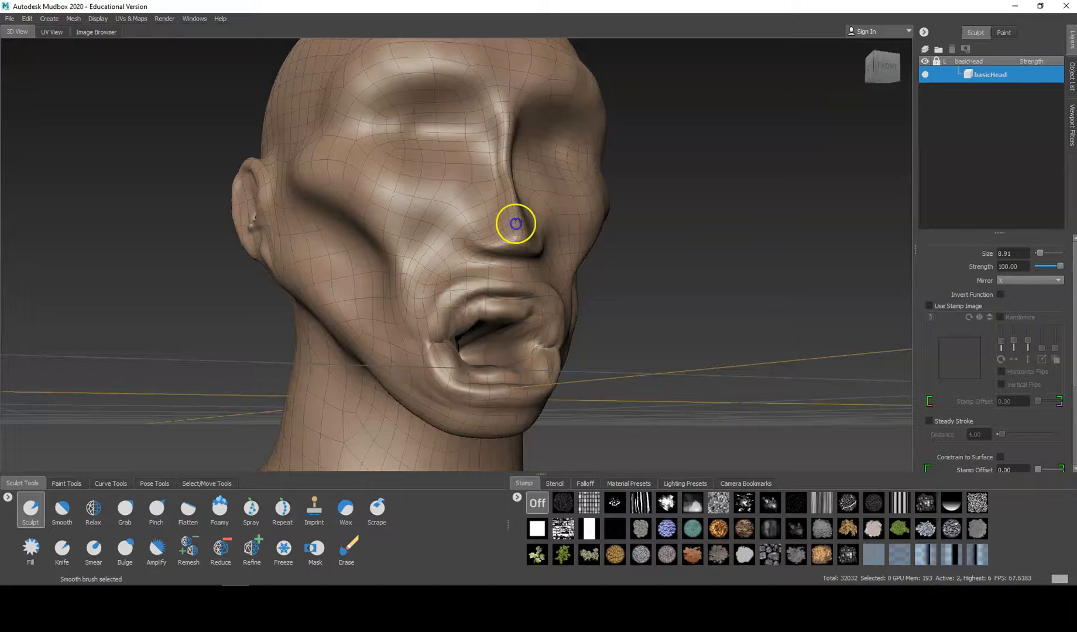
Step: Return the mesh to subdivision level 5 and hide the wireframe to continue sculpting the nose
{"action": "key", "text": "Page_Up"}
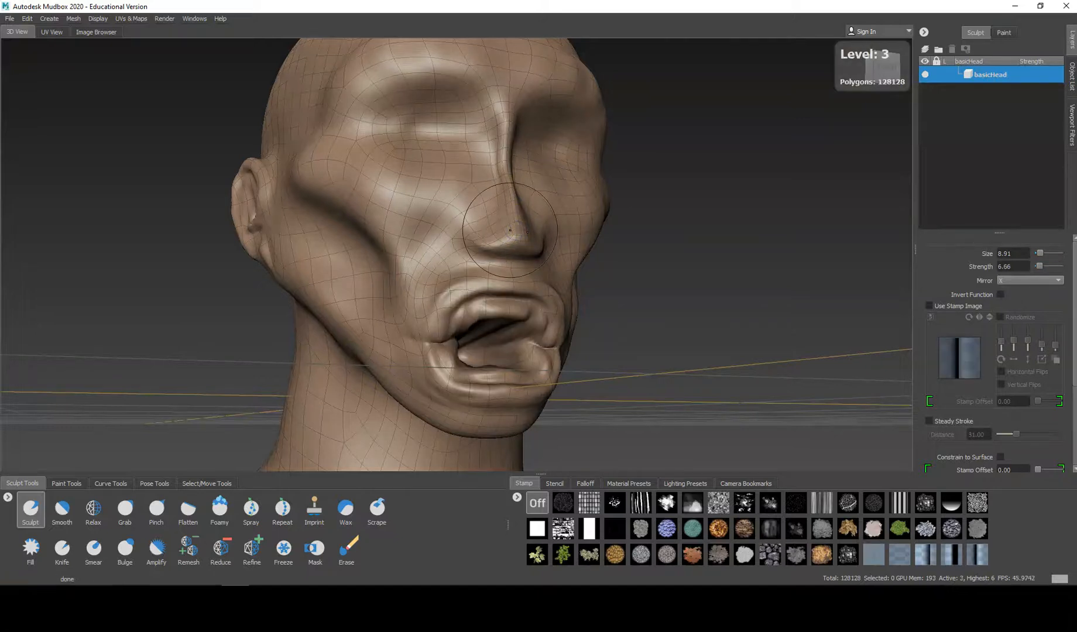
{"action": "key", "text": "Page_Up"}
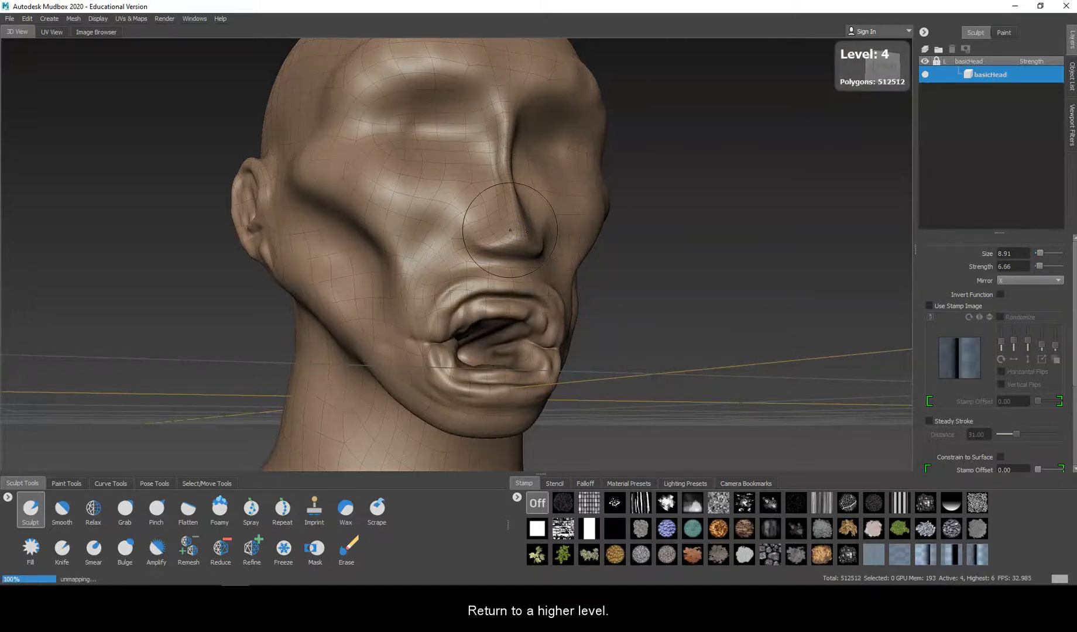
{"action": "key", "text": "Page_Up"}
{"action": "left_click_drag", "start_coordinate": [492, 229], "coordinate": [510, 204], "text": "alt"}
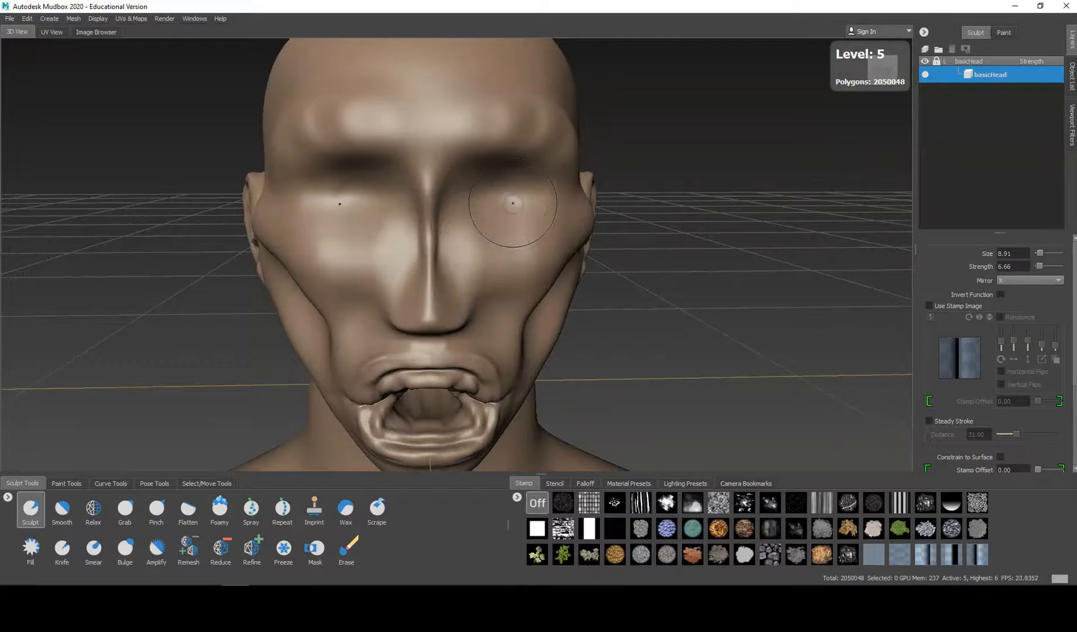
{"action": "left_click_drag", "start_coordinate": [413, 265], "coordinate": [452, 251], "text": "alt"}
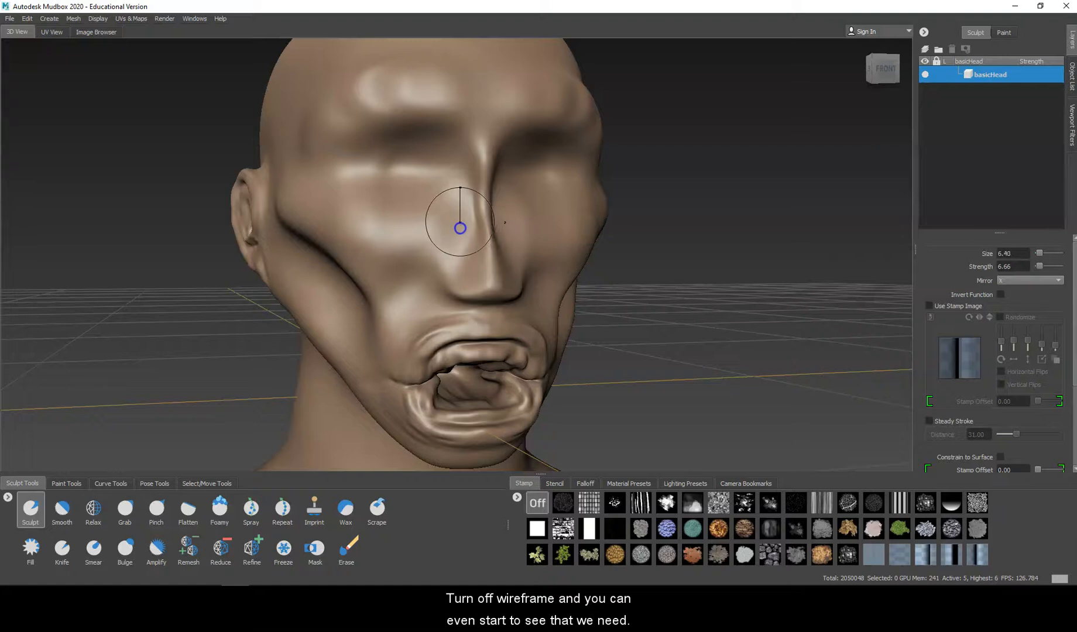
Step: Carve a nasal cavity beside the nose ridge with the Sculpt brush at size 5.94 and strength 6.66, and smooth it
{"action": "left_click_drag", "start_coordinate": [462, 231], "coordinate": [455, 252]}
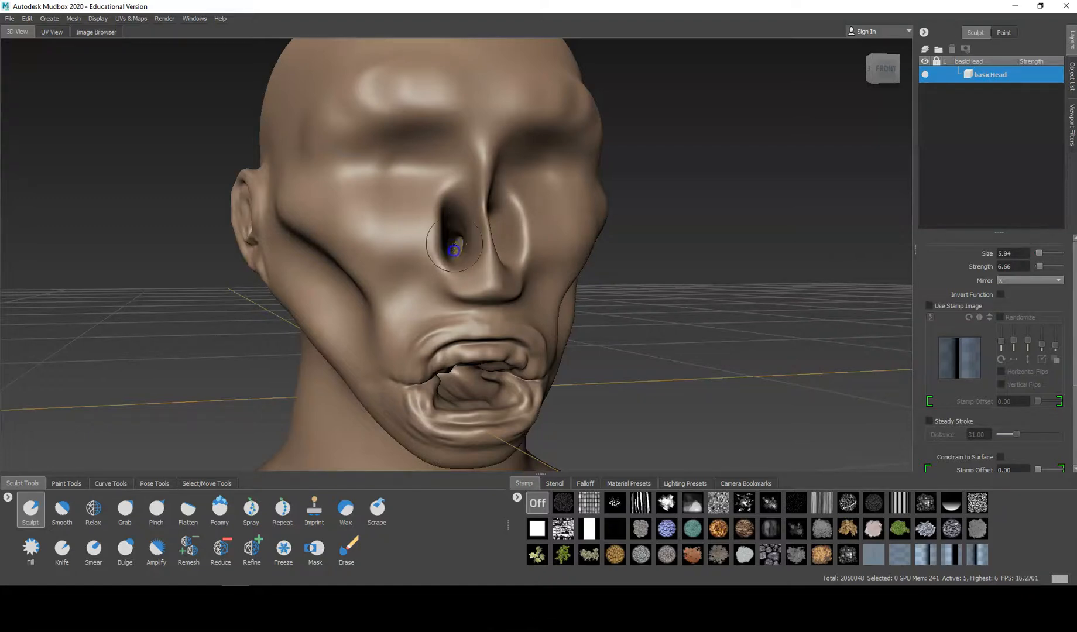
{"action": "mouse_move", "coordinate": [450, 235]}
{"action": "left_mouse_down", "text": "alt"}
{"action": "mouse_move", "coordinate": [428, 255]}
{"action": "mouse_move", "coordinate": [457, 236]}
{"action": "mouse_move", "coordinate": [476, 261]}
{"action": "left_mouse_up", "text": "alt"}
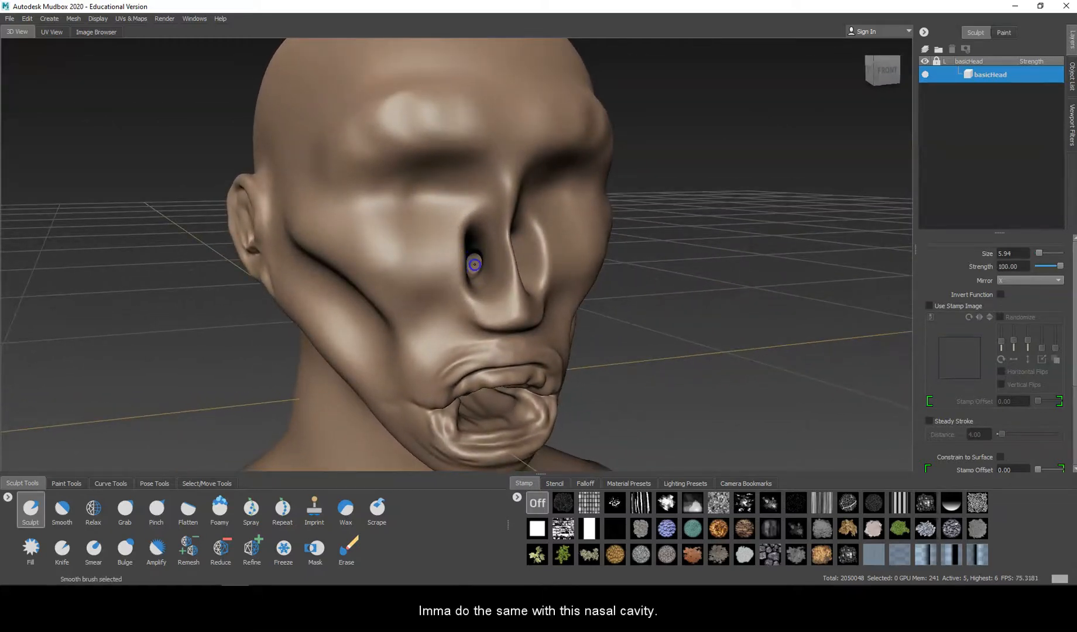
{"action": "mouse_move", "coordinate": [475, 261]}
{"action": "left_mouse_down", "text": "alt"}
{"action": "mouse_move", "coordinate": [327, 272]}
{"action": "mouse_move", "coordinate": [309, 261]}
{"action": "mouse_move", "coordinate": [363, 245]}
{"action": "mouse_move", "coordinate": [375, 208]}
{"action": "left_mouse_up", "text": "alt"}
{"action": "key", "text": "shift"}
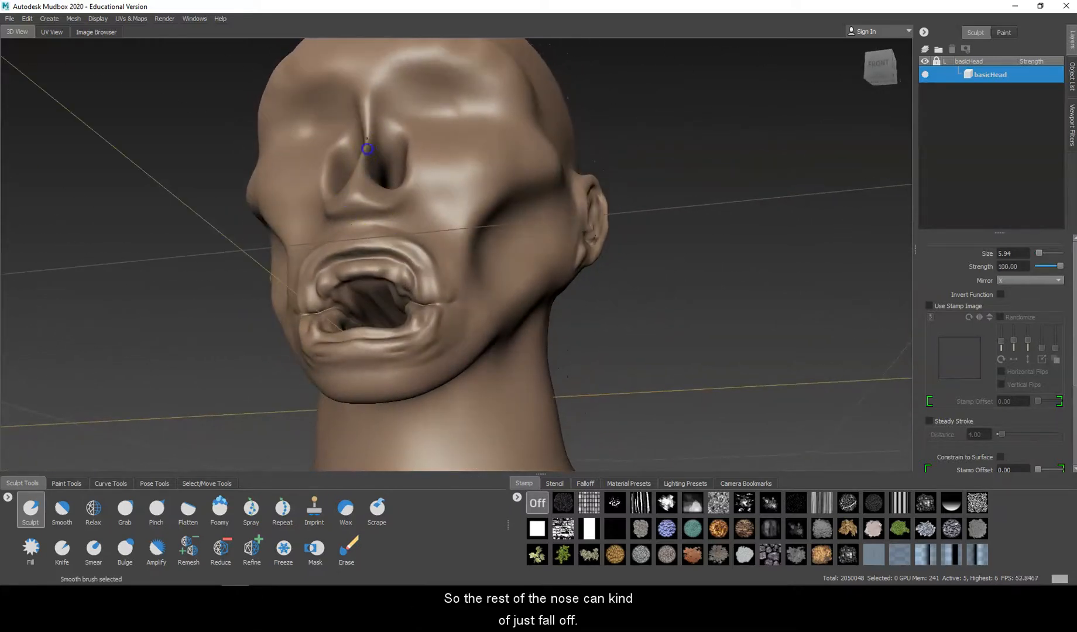
Step: Deepen the mirrored nasal cavities on both sides of the nose ridge, undoing the stray stroke near the cheek
{"action": "mouse_move", "coordinate": [391, 196]}
{"action": "left_mouse_down", "text": "shift"}
{"action": "mouse_move", "coordinate": [373, 209]}
{"action": "mouse_move", "coordinate": [344, 204]}
{"action": "mouse_move", "coordinate": [473, 228]}
{"action": "left_mouse_up", "text": "shift"}
{"action": "mouse_move", "coordinate": [518, 259]}
{"action": "left_mouse_down", "text": "shift"}
{"action": "mouse_move", "coordinate": [573, 254]}
{"action": "mouse_move", "coordinate": [551, 242]}
{"action": "left_mouse_up", "text": "shift"}
{"action": "mouse_move", "coordinate": [521, 188]}
{"action": "left_mouse_down", "text": "alt"}
{"action": "mouse_move", "coordinate": [452, 190]}
{"action": "mouse_move", "coordinate": [418, 211]}
{"action": "mouse_move", "coordinate": [428, 207]}
{"action": "mouse_move", "coordinate": [413, 238]}
{"action": "mouse_move", "coordinate": [477, 246]}
{"action": "left_mouse_up", "text": "alt"}
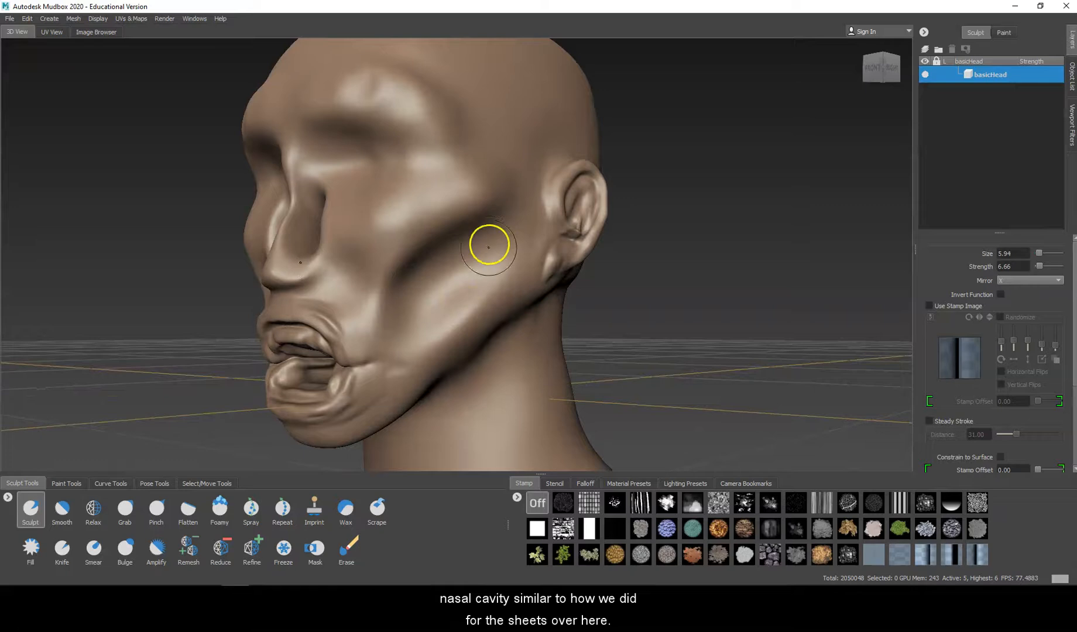
{"action": "mouse_move", "coordinate": [494, 270]}
{"action": "left_mouse_down"}
{"action": "mouse_move", "coordinate": [454, 308]}
{"action": "mouse_move", "coordinate": [510, 264]}
{"action": "left_mouse_up"}
{"action": "key", "text": "ctrl+z"}
{"action": "mouse_move", "coordinate": [444, 276]}
{"action": "left_mouse_down", "text": "alt"}
{"action": "mouse_move", "coordinate": [450, 258]}
{"action": "mouse_move", "coordinate": [509, 270]}
{"action": "mouse_move", "coordinate": [640, 260]}
{"action": "left_mouse_up", "text": "alt"}
{"action": "mouse_move", "coordinate": [458, 254]}
{"action": "left_mouse_down", "text": "alt"}
{"action": "mouse_move", "coordinate": [356, 255]}
{"action": "mouse_move", "coordinate": [385, 277]}
{"action": "mouse_move", "coordinate": [423, 281]}
{"action": "left_mouse_up", "text": "alt"}
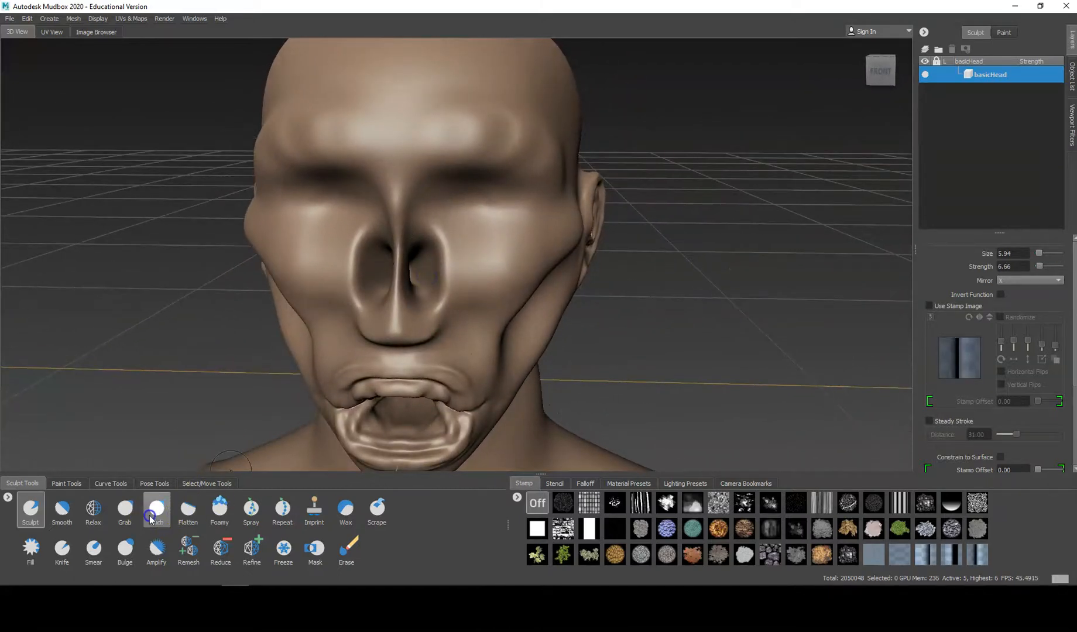
Step: Push the nose tip back toward the face with the Grab brush at size 9.50 and strength 100, smoothing the result
{"action": "left_click", "coordinate": [126, 508]}
{"action": "mouse_move", "coordinate": [433, 244]}
{"action": "left_mouse_down"}
{"action": "mouse_move", "coordinate": [443, 241]}
{"action": "mouse_move", "coordinate": [429, 246]}
{"action": "mouse_move", "coordinate": [445, 278]}
{"action": "mouse_move", "coordinate": [433, 317]}
{"action": "mouse_move", "coordinate": [398, 350]}
{"action": "mouse_move", "coordinate": [250, 337]}
{"action": "mouse_move", "coordinate": [256, 290]}
{"action": "left_mouse_up"}
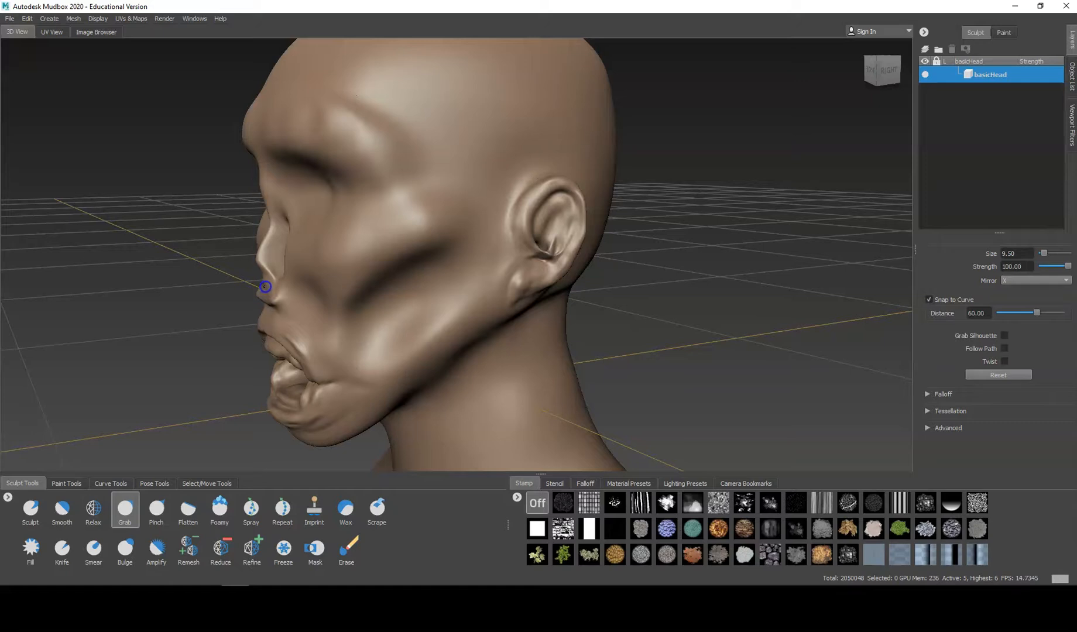
{"action": "key", "text": "shift"}
{"action": "left_click_drag", "start_coordinate": [252, 312], "coordinate": [477, 281], "text": "alt"}
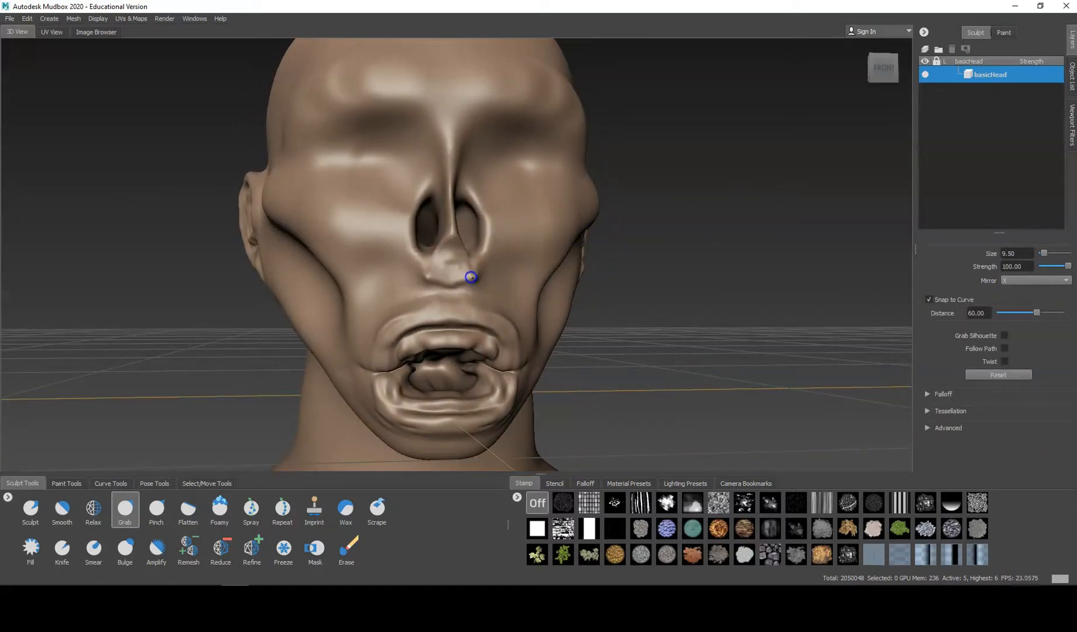
{"action": "key", "text": "shift"}
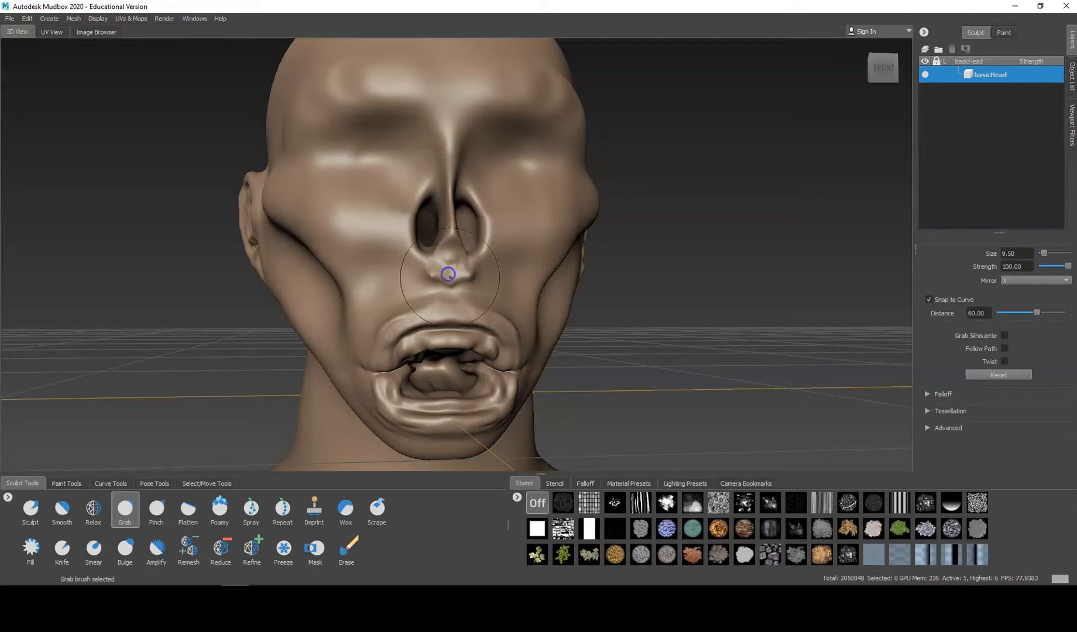
Step: Lower the mesh to subdivision level 2 with the wireframe shown and smooth away the nose tip below the cavities at size 5.33
{"action": "key", "text": "Page_Down"}
{"action": "key", "text": "Page_Down"}
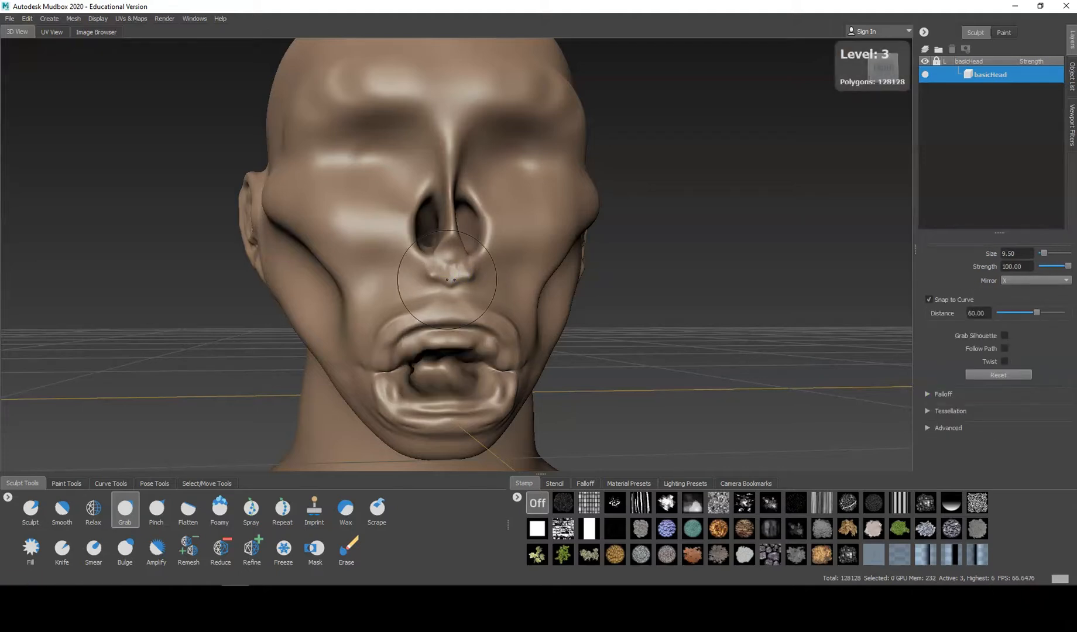
{"action": "key", "text": "Page_Down"}
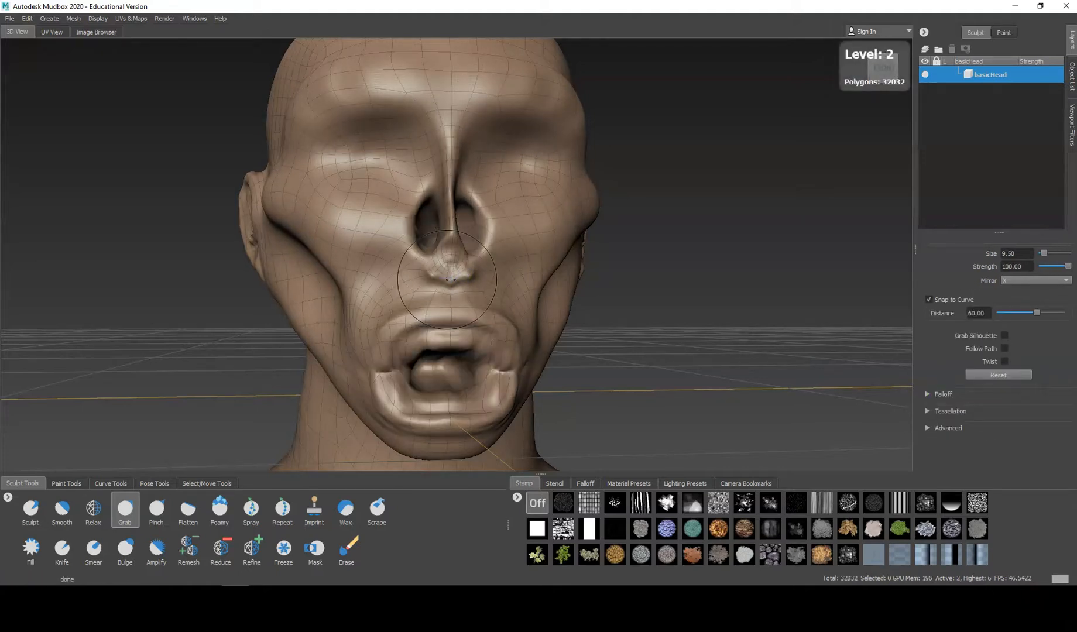
{"action": "key", "text": "shift"}
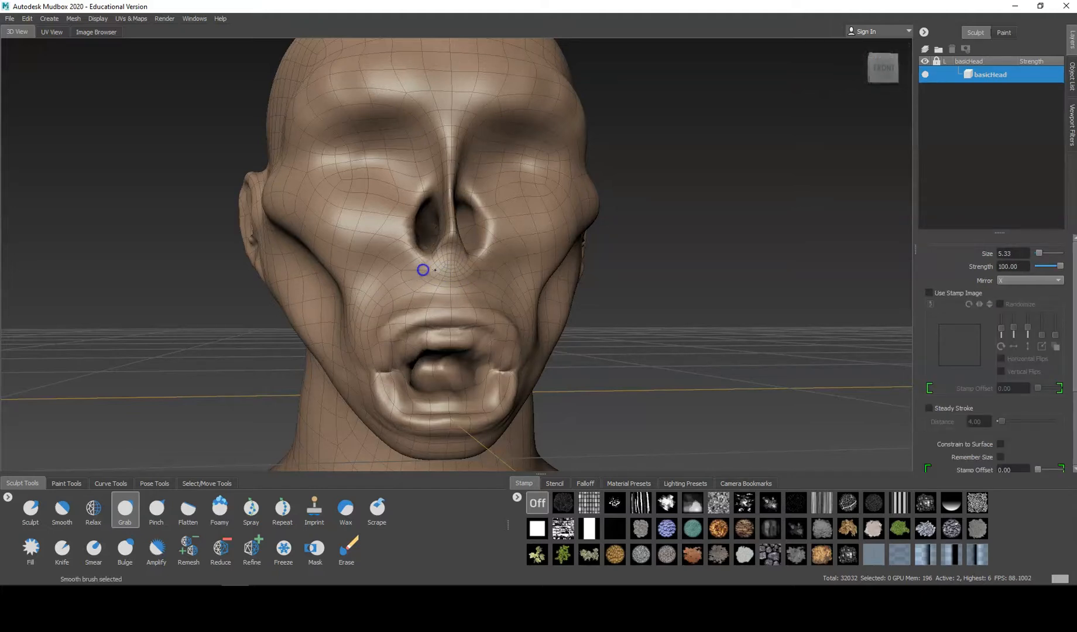
{"action": "mouse_move", "coordinate": [451, 272]}
{"action": "left_mouse_down", "text": "shift"}
{"action": "mouse_move", "coordinate": [452, 287]}
{"action": "mouse_move", "coordinate": [450, 252]}
{"action": "mouse_move", "coordinate": [447, 278]}
{"action": "mouse_move", "coordinate": [439, 256]}
{"action": "left_mouse_up", "text": "shift"}
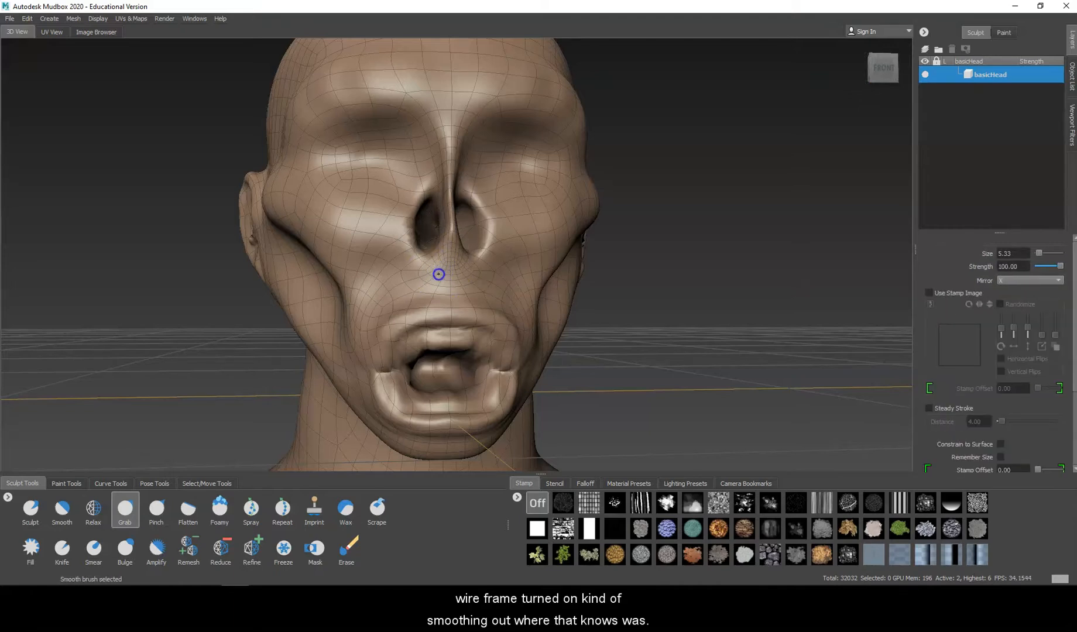
{"action": "mouse_move", "coordinate": [444, 271]}
{"action": "left_mouse_down", "text": "alt"}
{"action": "mouse_move", "coordinate": [570, 284]}
{"action": "mouse_move", "coordinate": [478, 271]}
{"action": "left_mouse_up", "text": "alt"}
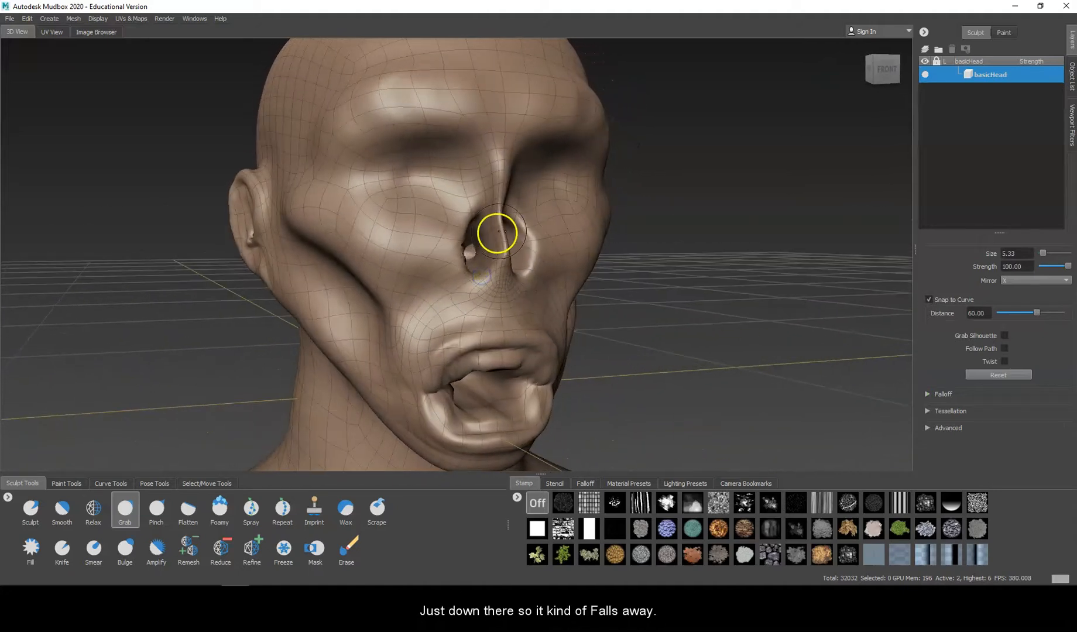
{"action": "key", "text": "shift"}
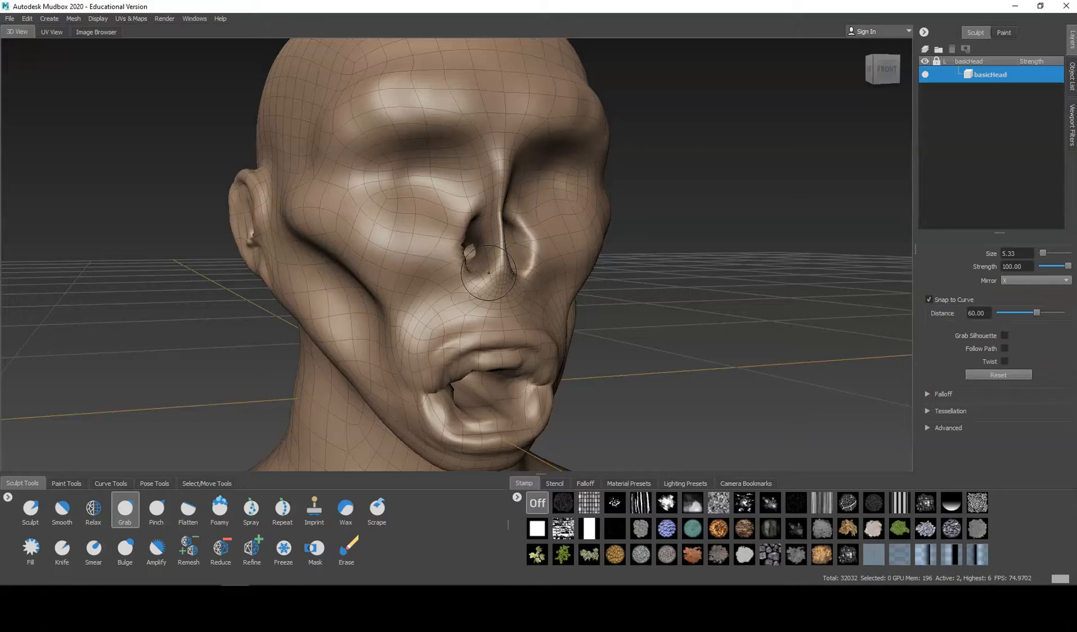
Step: Raise the mesh to subdivision level 6, hide the wireframe and review the decayed nose from several sides
{"action": "key", "text": "Page_Up"}
{"action": "key", "text": "Page_Up"}
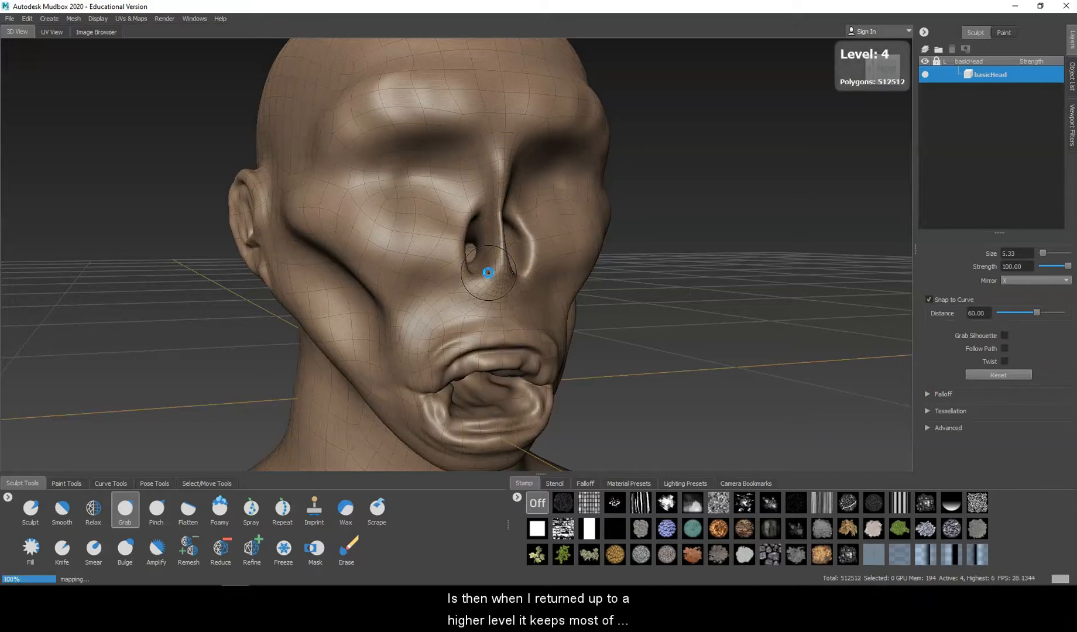
{"action": "key", "text": "Page_Up"}
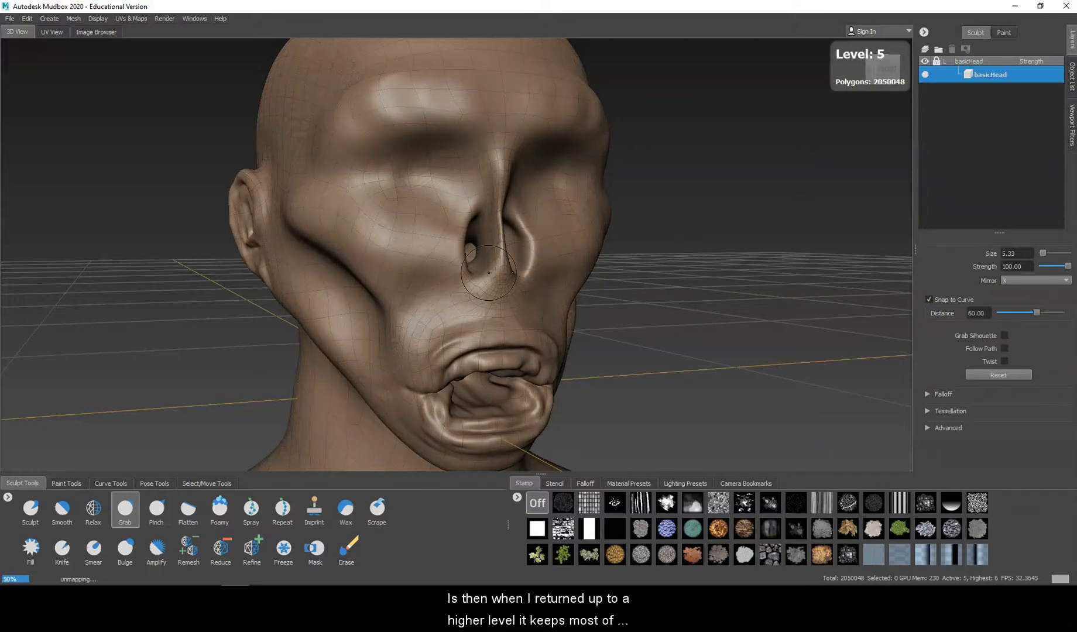
{"action": "left_click_drag", "start_coordinate": [479, 315], "coordinate": [380, 264], "text": "alt"}
{"action": "left_click_drag", "start_coordinate": [701, 293], "coordinate": [387, 286], "text": "alt"}
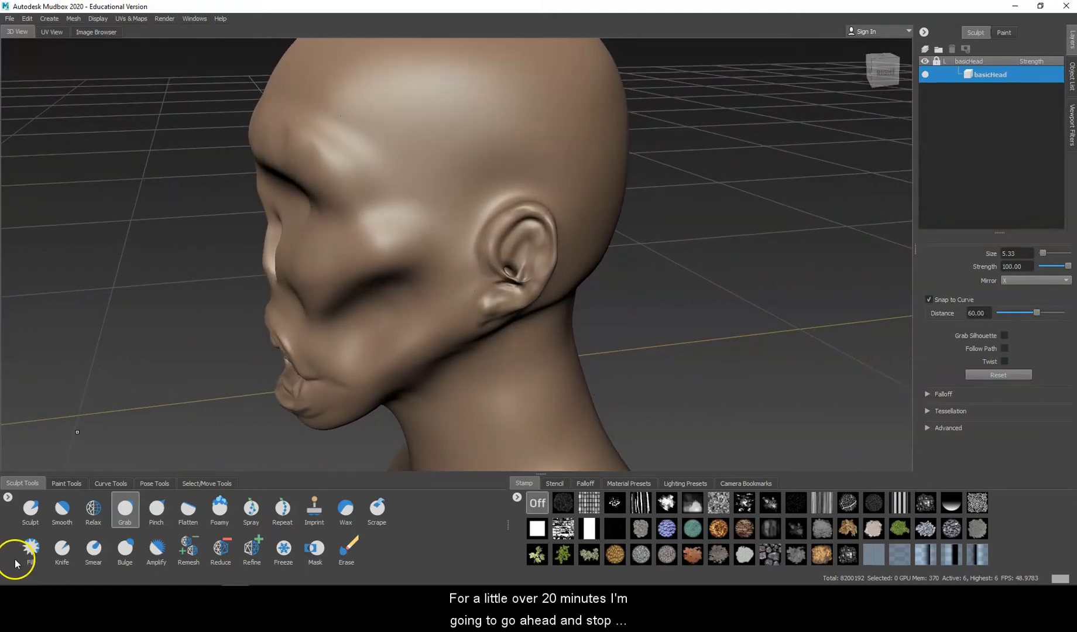
{"action": "left_click_drag", "start_coordinate": [202, 372], "coordinate": [459, 358], "text": "alt"}
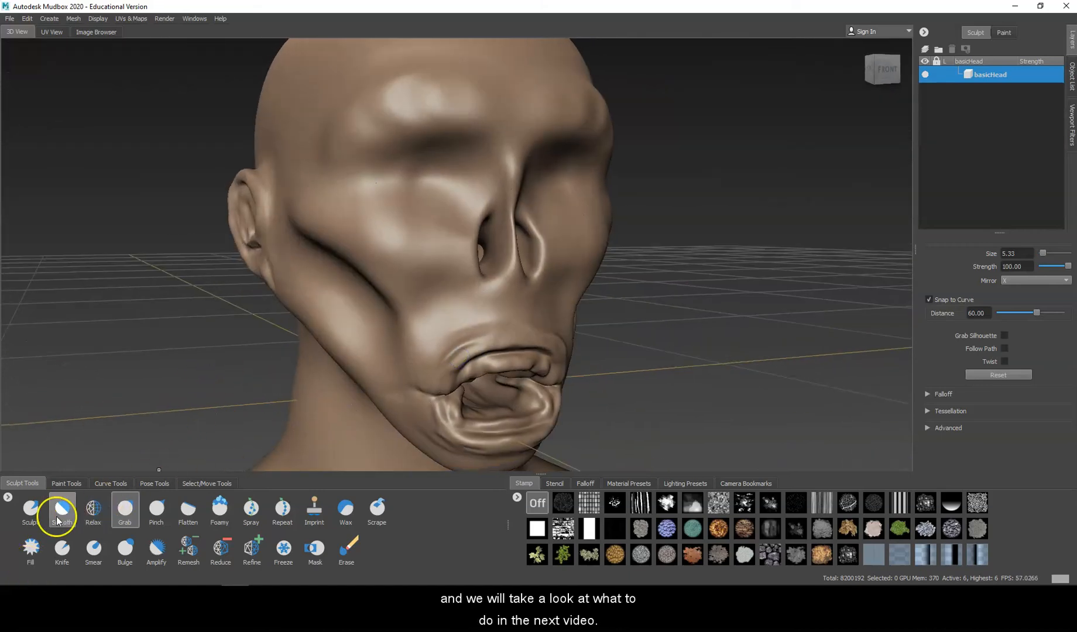